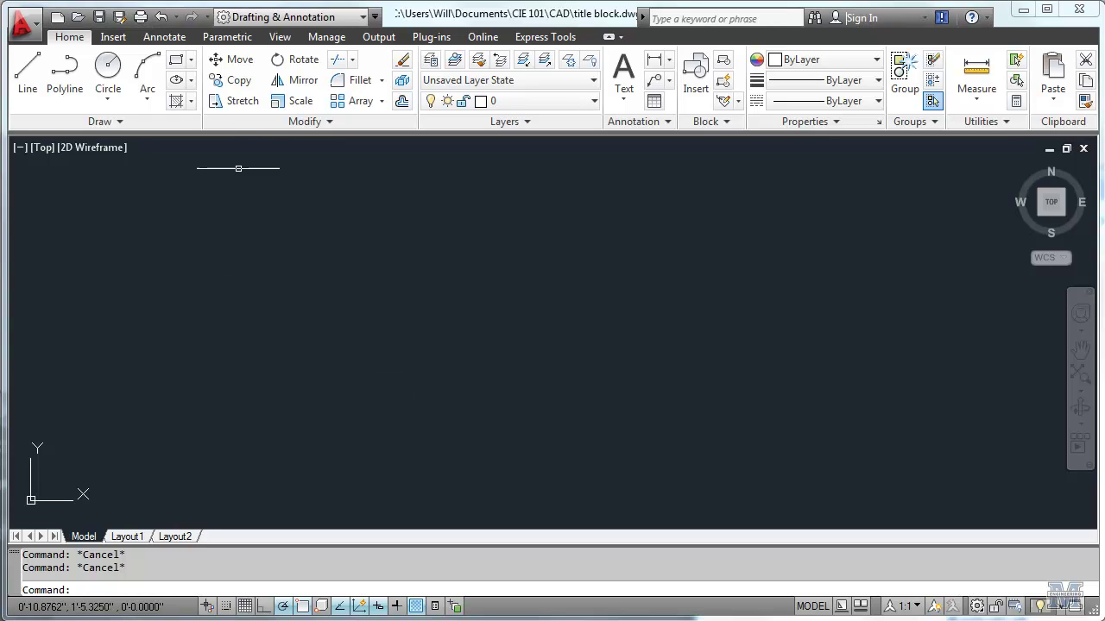
Step: Draw the title-block outline as a 10 by 7.5 rectangle from corner 0,0
{"action": "left_click", "coordinate": [177, 62]}
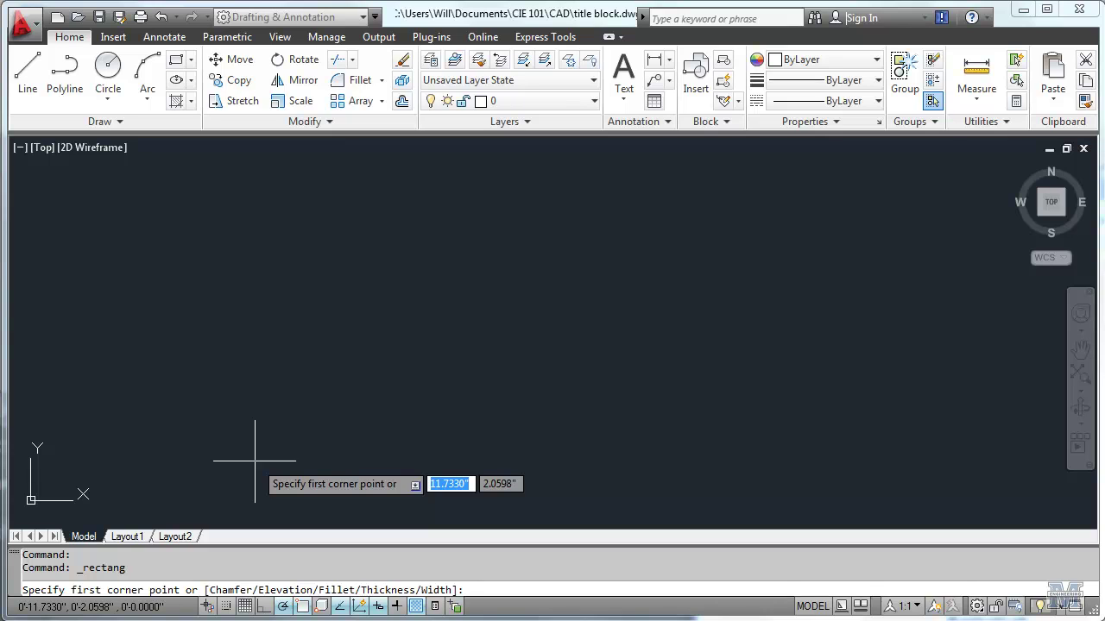
{"action": "type", "text": "0"}
{"action": "key", "text": "Tab"}
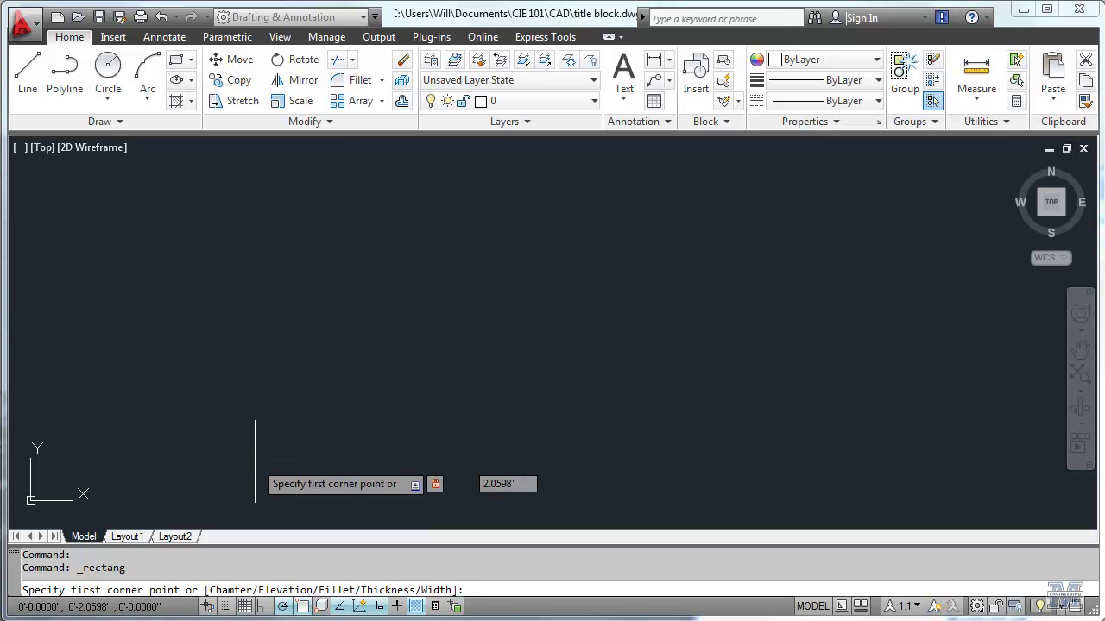
{"action": "type", "text": "0"}
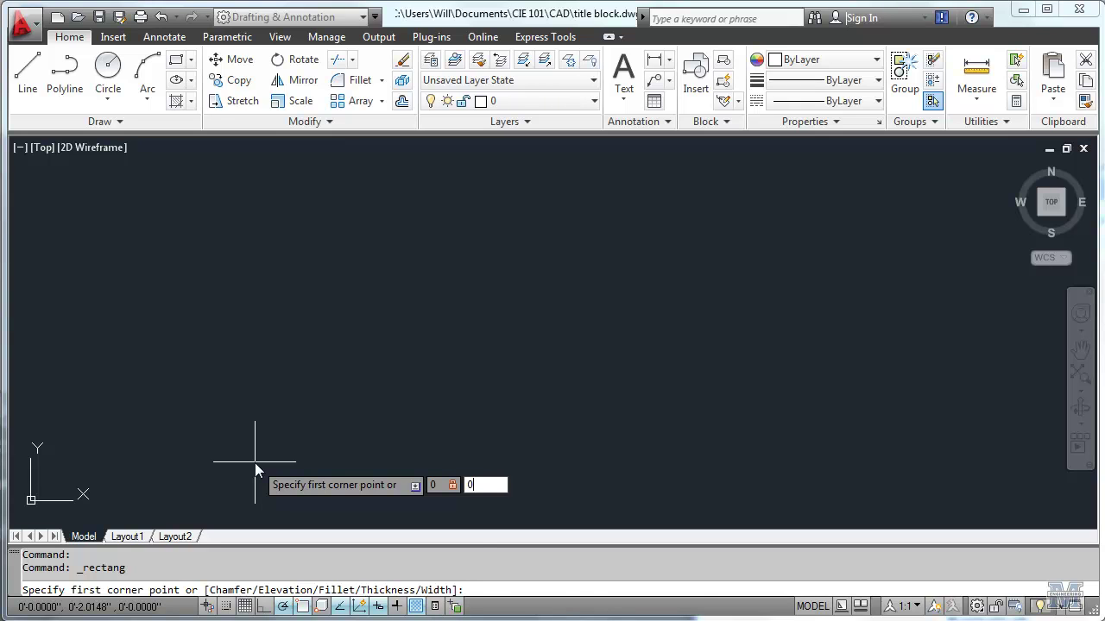
{"action": "key", "text": "Return"}
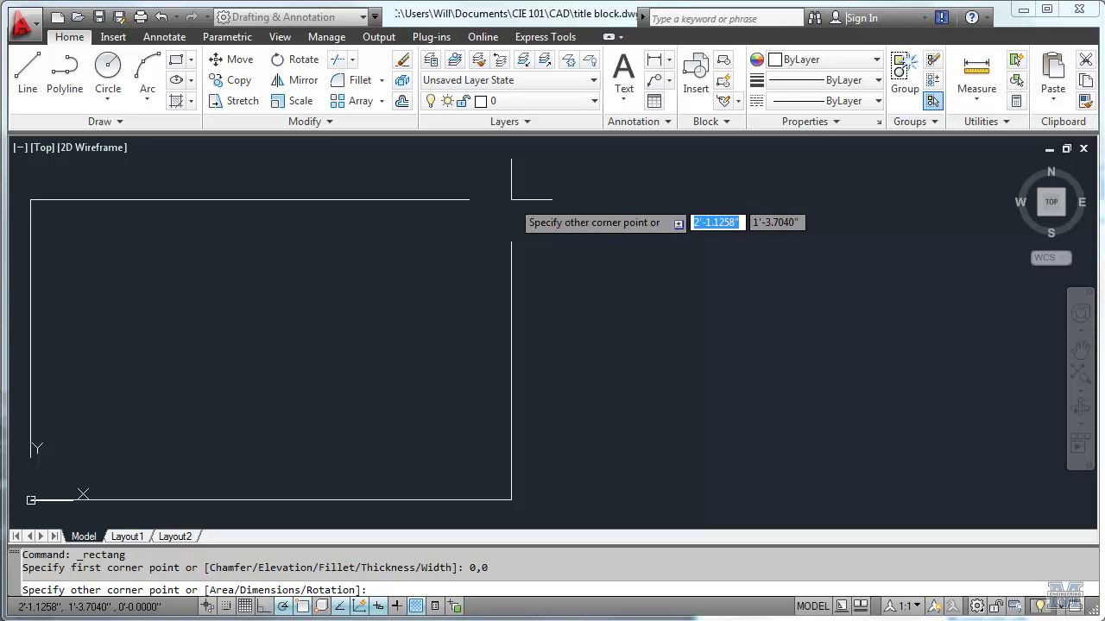
{"action": "type", "text": "10"}
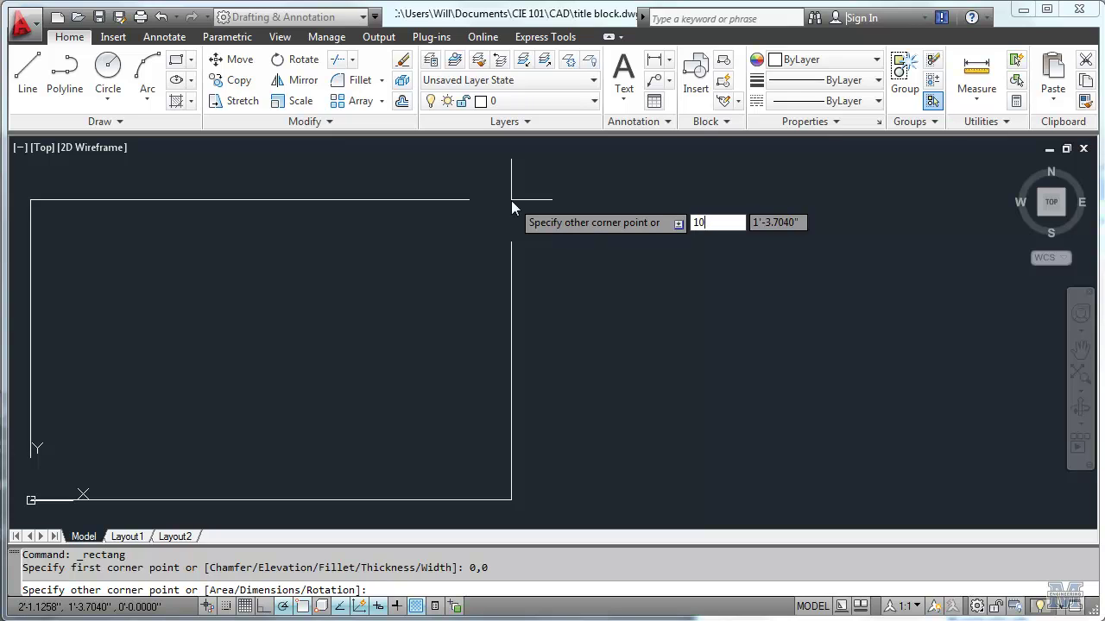
{"action": "key", "text": "Tab"}
{"action": "type", "text": "7."}
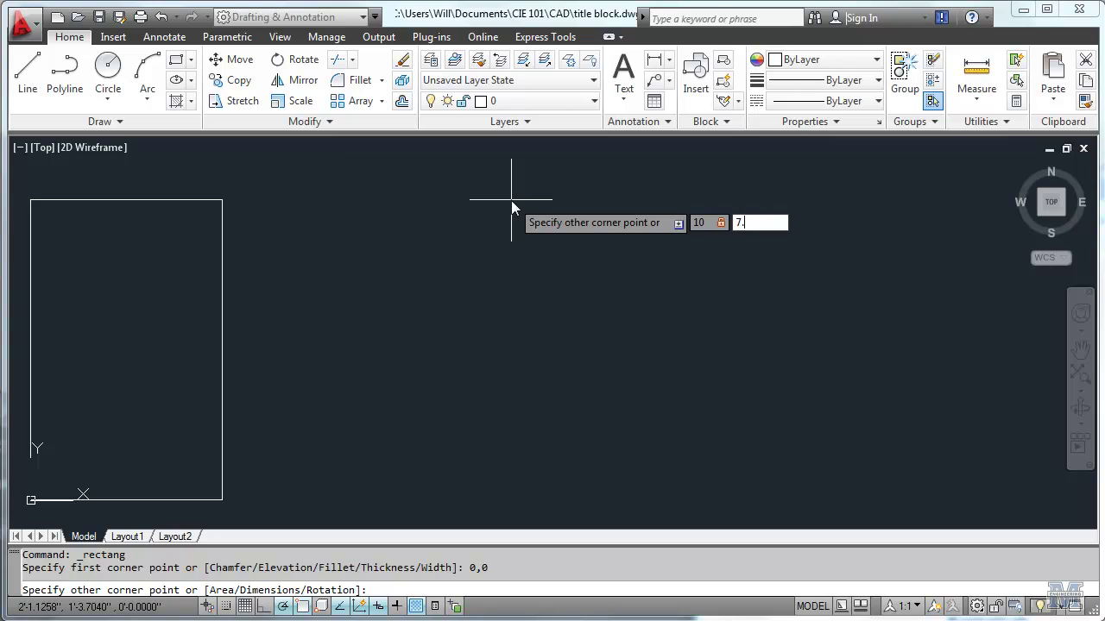
{"action": "key", "text": "Return"}
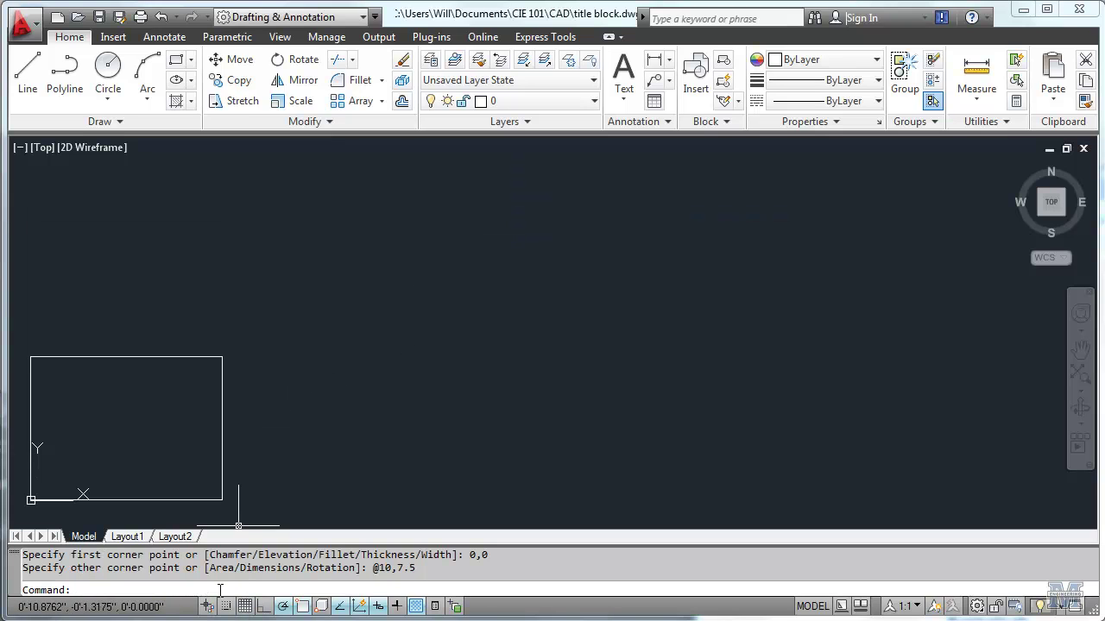
Step: Zoom to extents and start a line 2 units left of the rectangle's top-right corner
{"action": "type", "text": "Zo"}
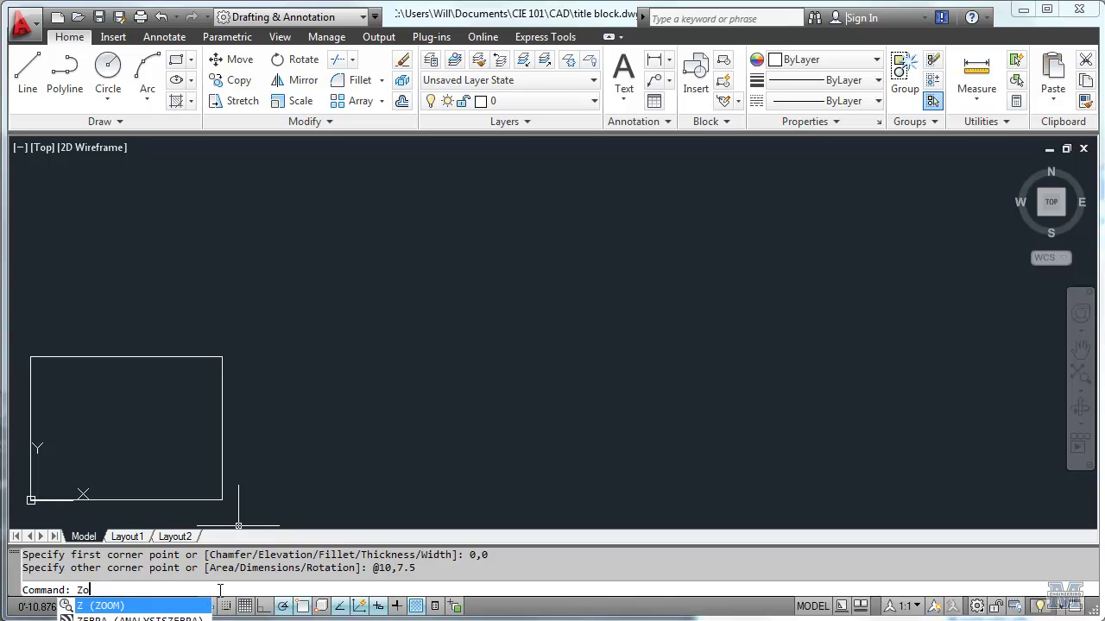
{"action": "type", "text": "om"}
{"action": "key", "text": "Return"}
{"action": "type", "text": "e"}
{"action": "key", "text": "Return"}
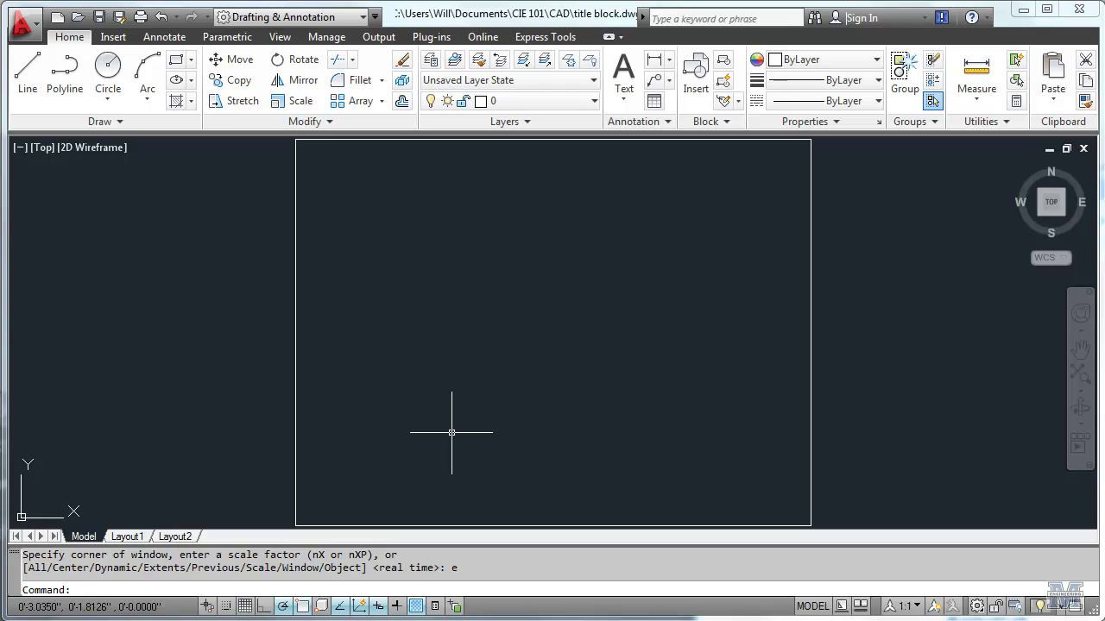
{"action": "scroll", "coordinate": [451, 434], "scroll_direction": "down", "scroll_amount": 2}
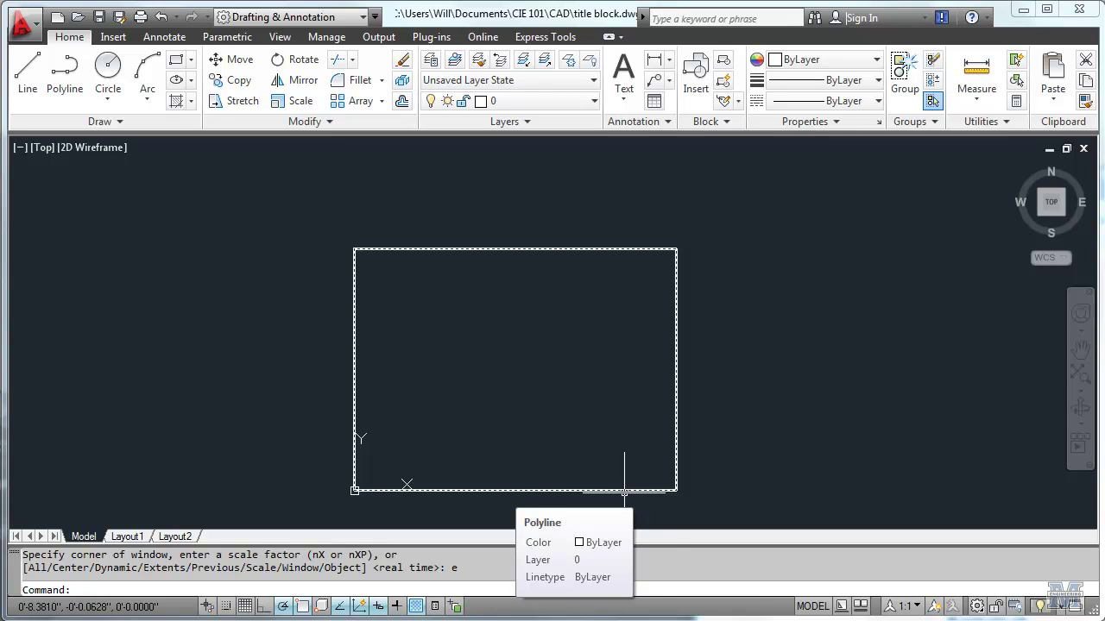
{"action": "left_click", "coordinate": [28, 71]}
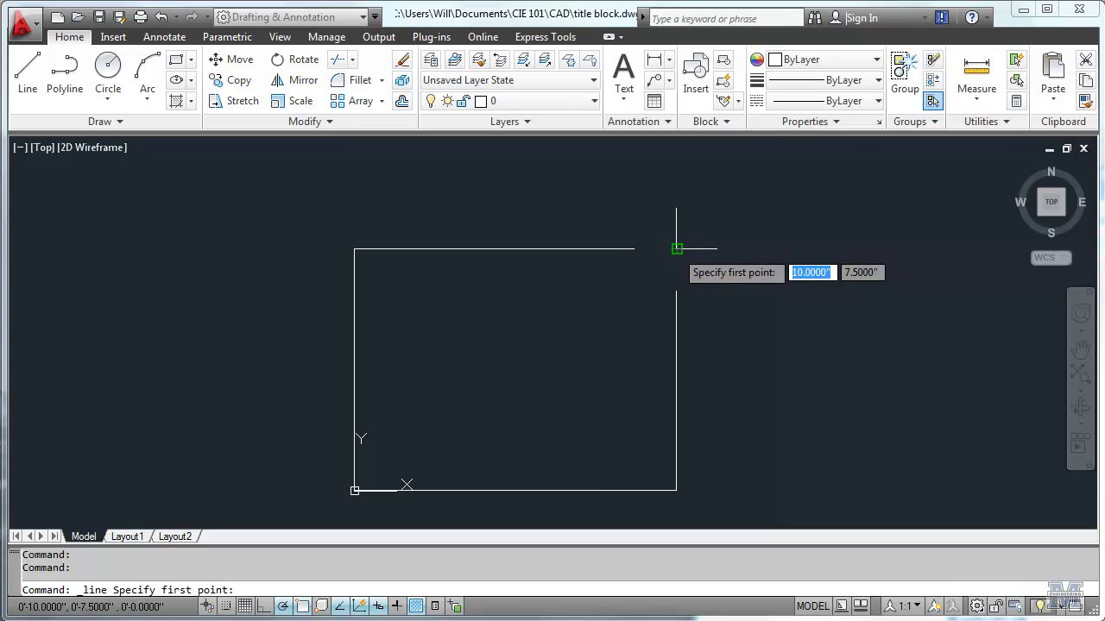
{"action": "type", "text": "from"}
{"action": "key", "text": "Return"}
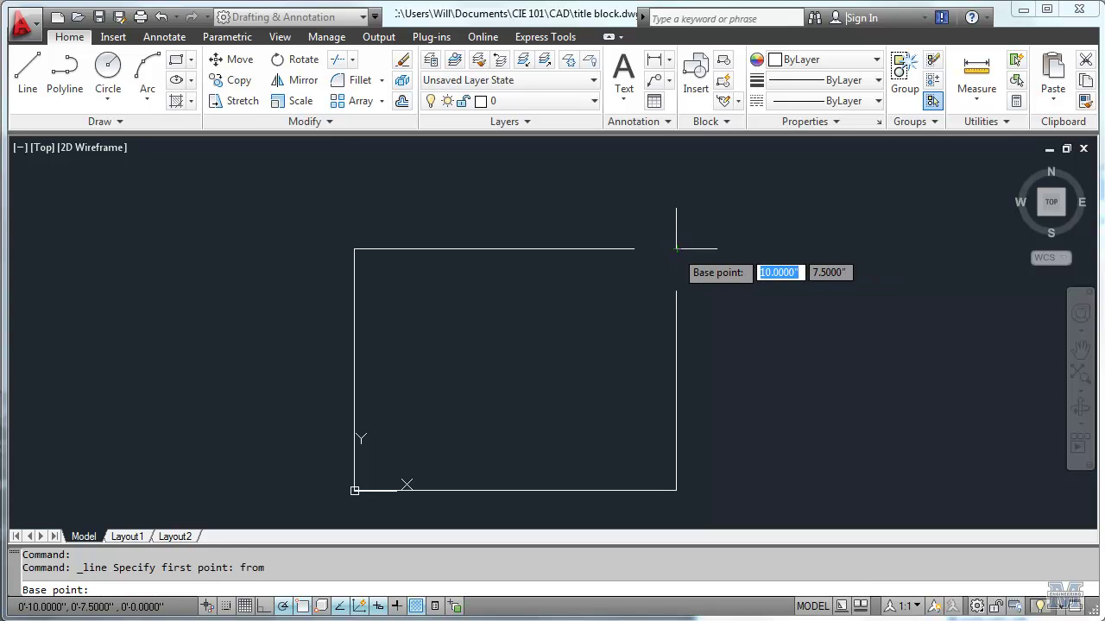
{"action": "scroll", "coordinate": [676, 249], "scroll_direction": "up", "scroll_amount": 4}
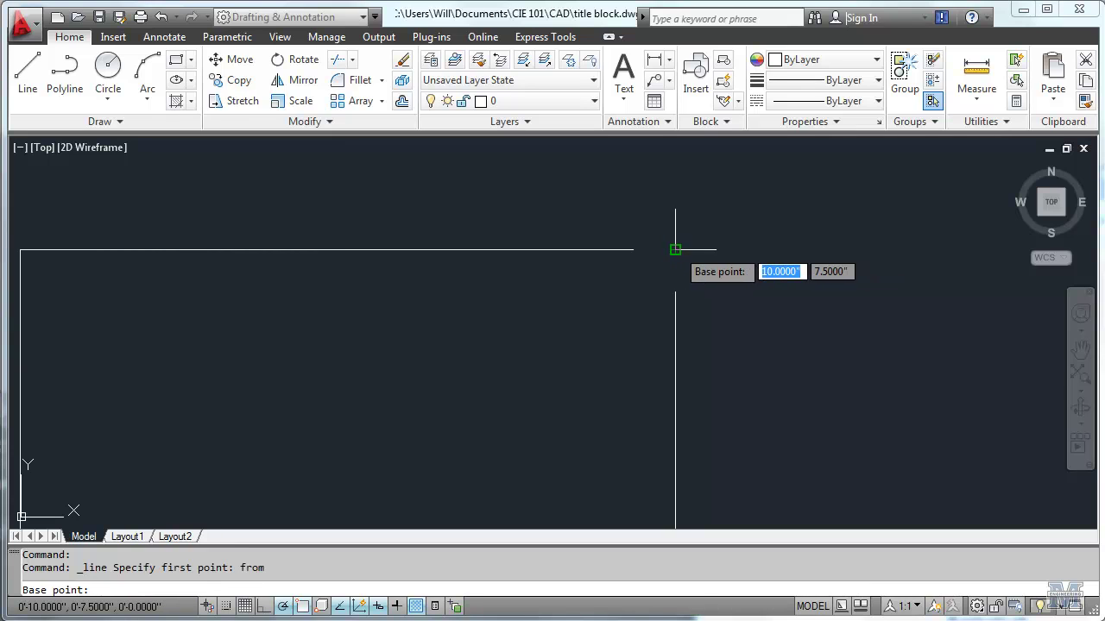
{"action": "left_click", "coordinate": [675, 249]}
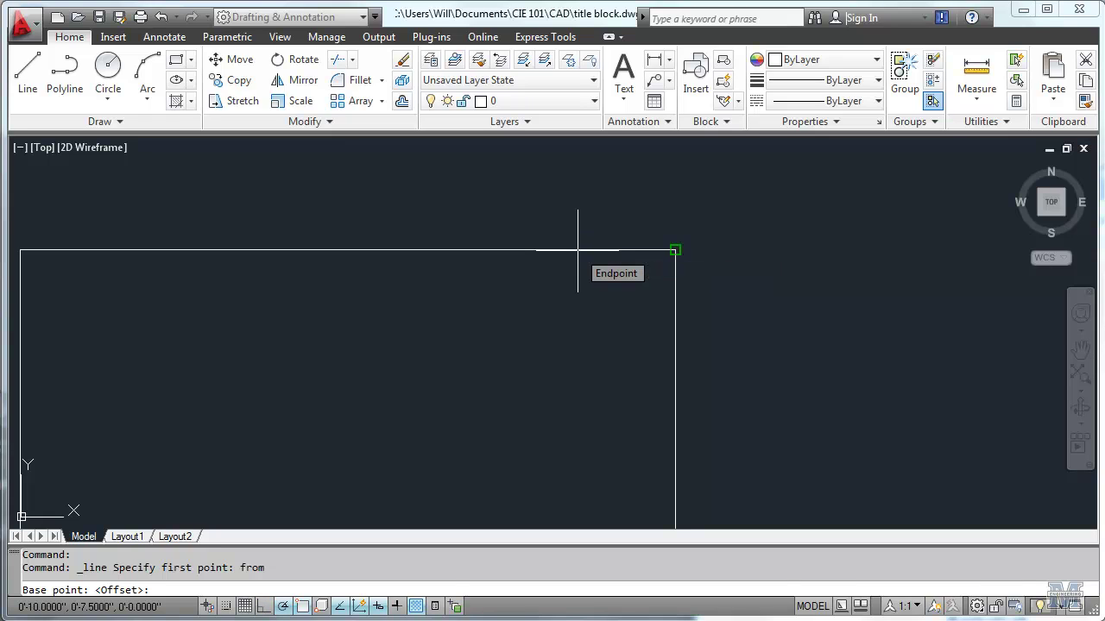
{"action": "type", "text": "-2"}
{"action": "key", "text": "Tab"}
{"action": "type", "text": "0"}
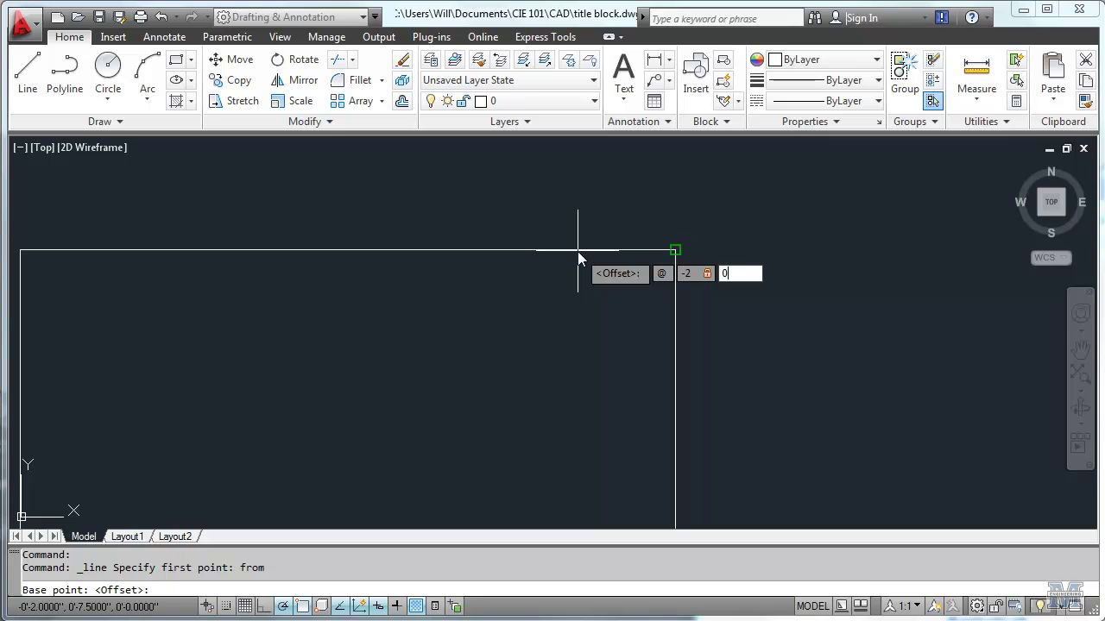
{"action": "key", "text": "Return"}
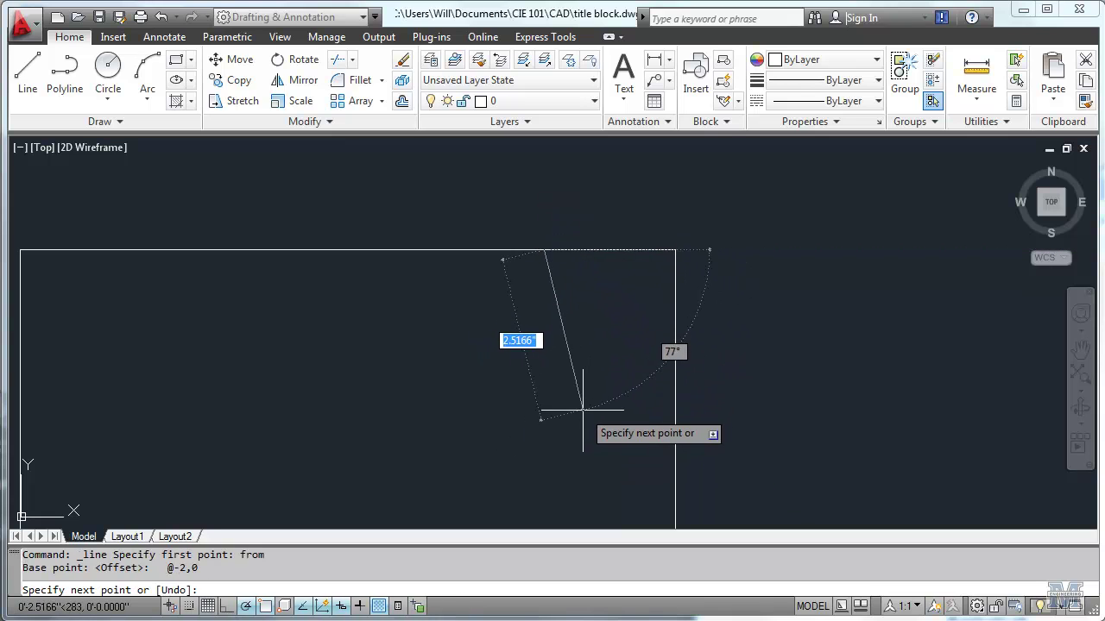
Step: Run the line straight down 7.5 to the rectangle's bottom edge
{"action": "scroll", "coordinate": [551, 416], "scroll_direction": "down", "scroll_amount": 2}
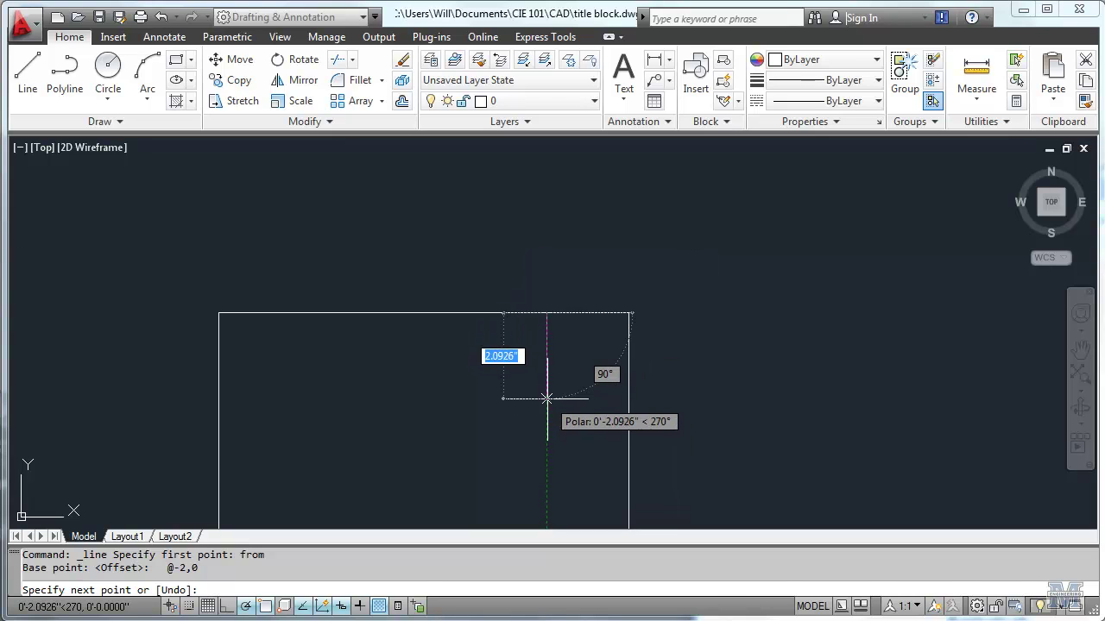
{"action": "middle_click_drag", "start_coordinate": [544, 453], "coordinate": [546, 281]}
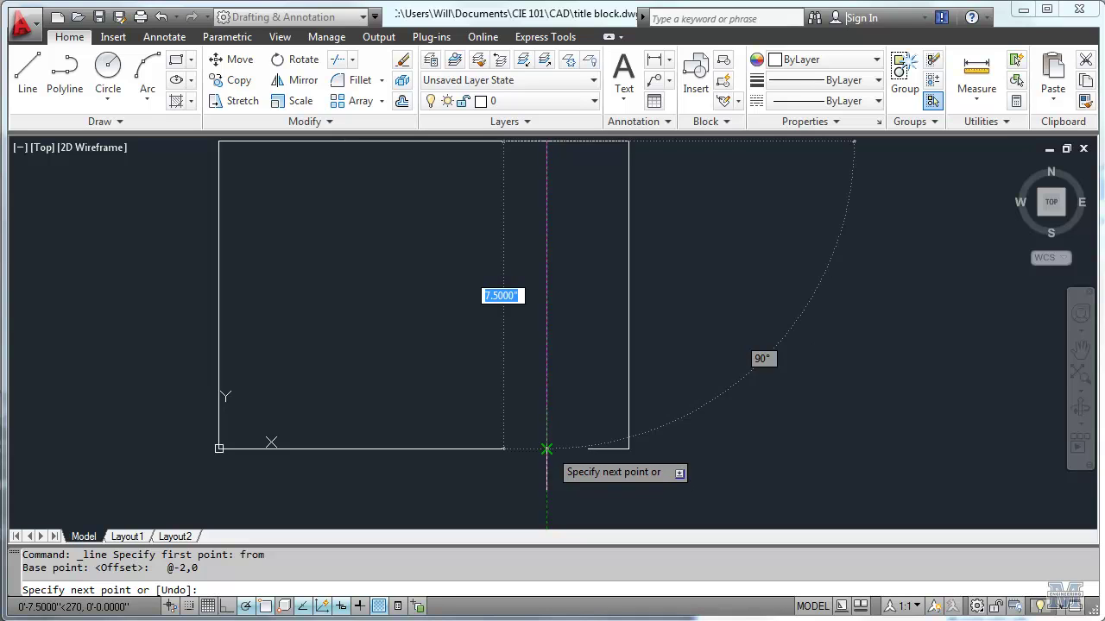
{"action": "left_click", "coordinate": [546, 448]}
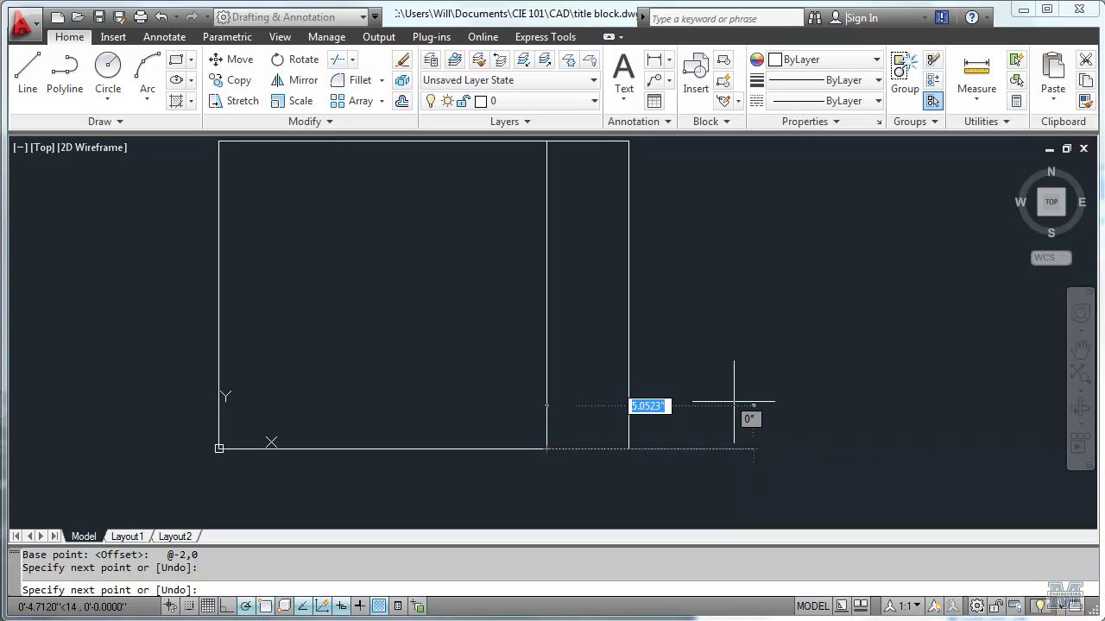
{"action": "scroll", "coordinate": [620, 447], "scroll_direction": "up", "scroll_amount": 3}
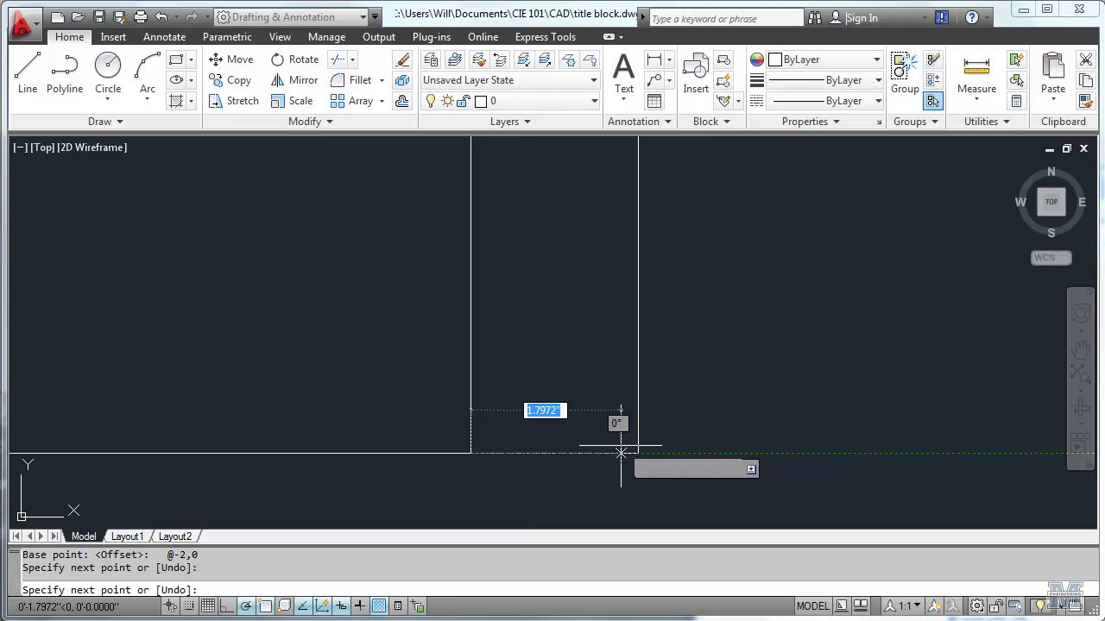
{"action": "key", "text": "Escape"}
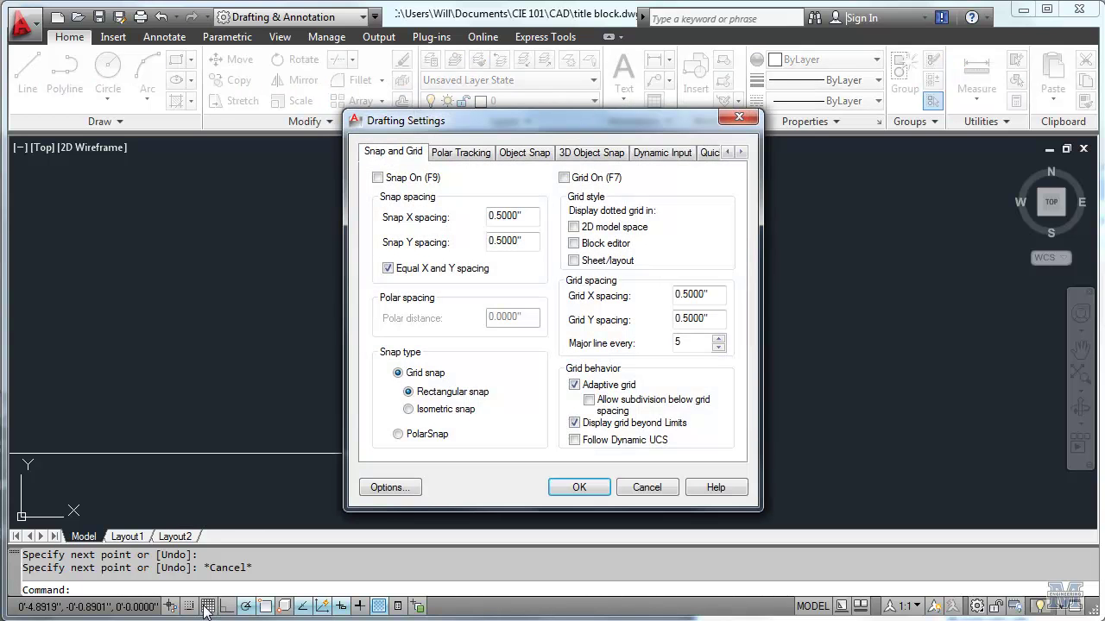
Step: Turn snap on with X and Y snap spacing of 0.05
{"action": "left_click", "coordinate": [391, 179]}
{"action": "left_click", "coordinate": [498, 219]}
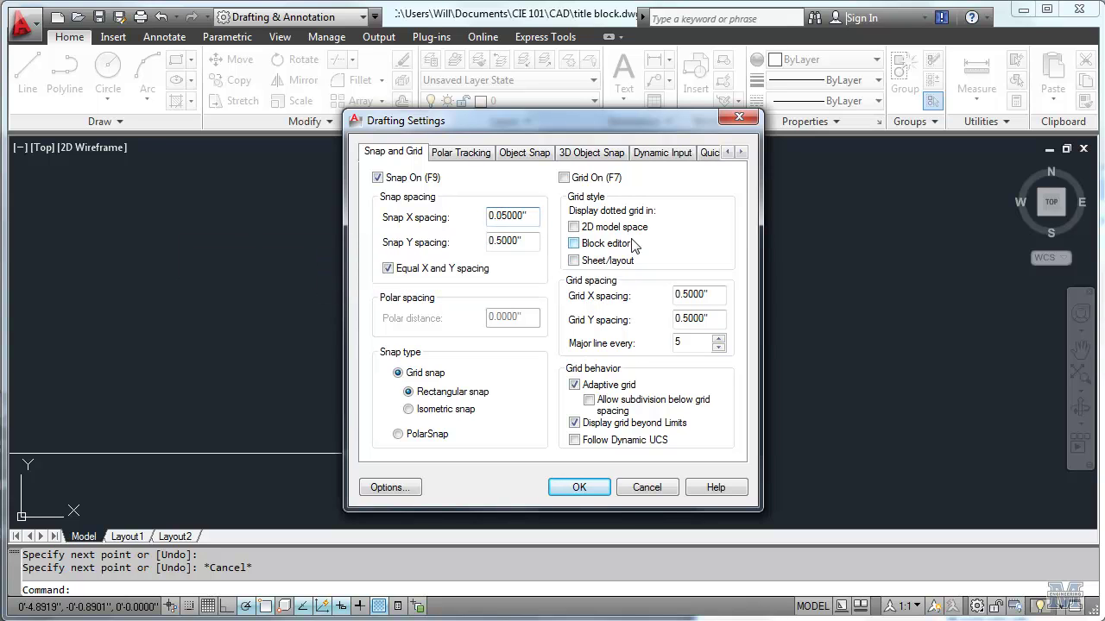
{"action": "left_click", "coordinate": [579, 488]}
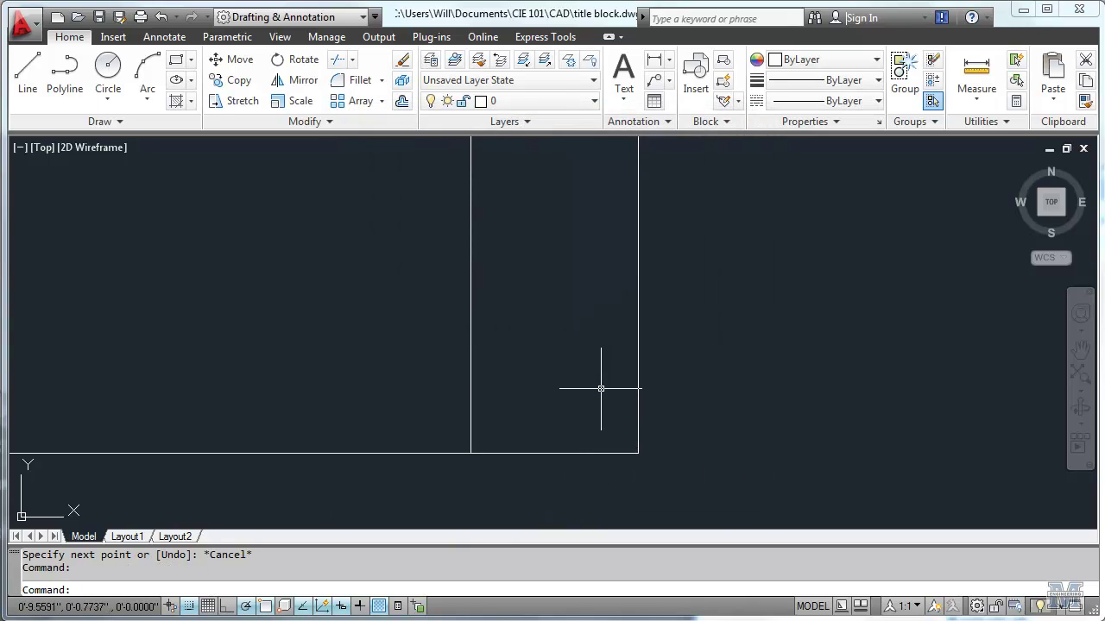
Step: Draw a 2-unit horizontal line across the right column, 0.75 above the bottom-right corner
{"action": "scroll", "coordinate": [535, 424], "scroll_direction": "up", "scroll_amount": 5}
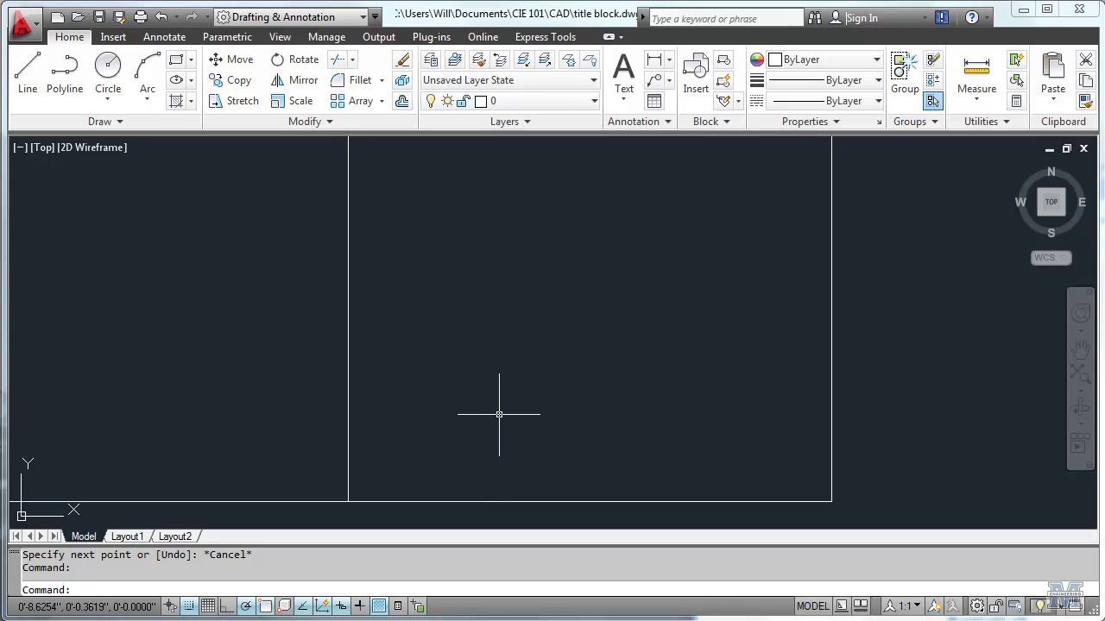
{"action": "scroll", "coordinate": [499, 414], "scroll_direction": "down", "scroll_amount": 2}
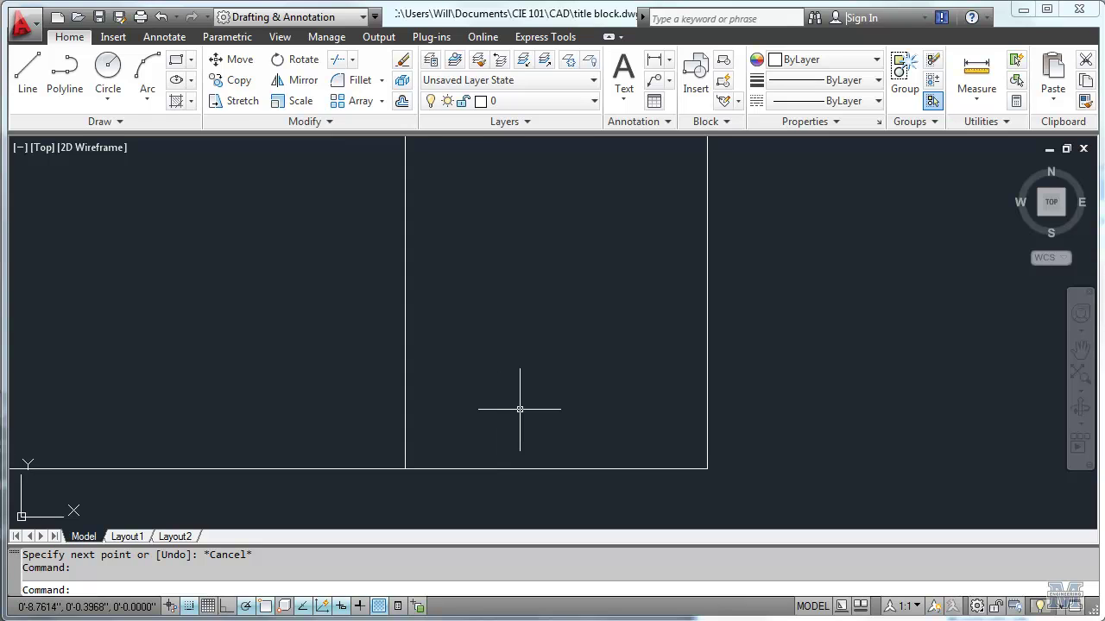
{"action": "left_click", "coordinate": [28, 70]}
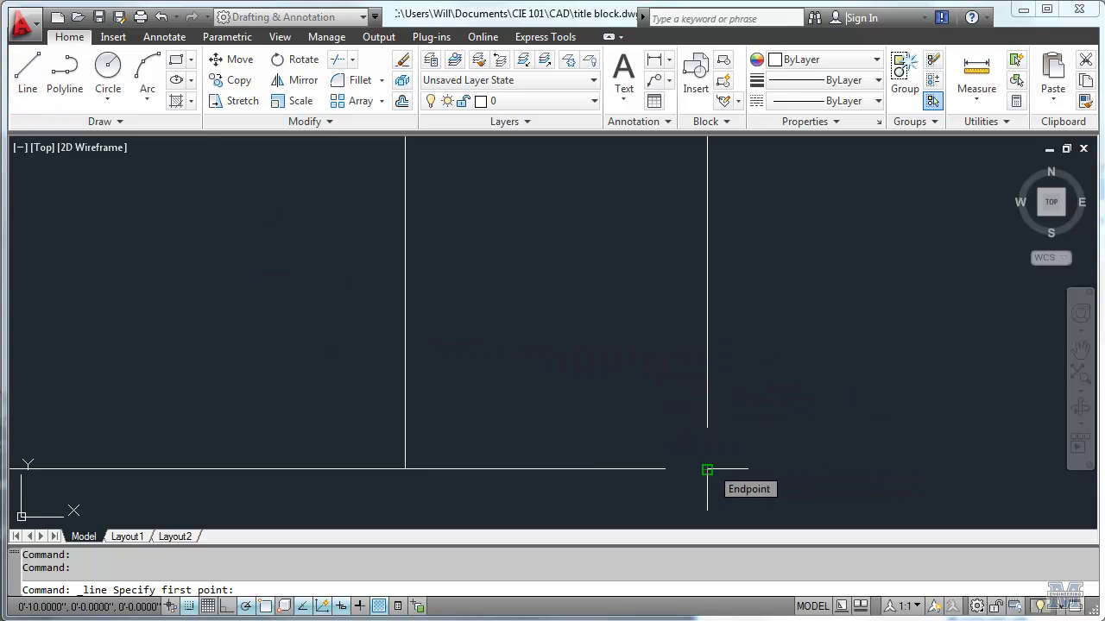
{"action": "type", "text": "from"}
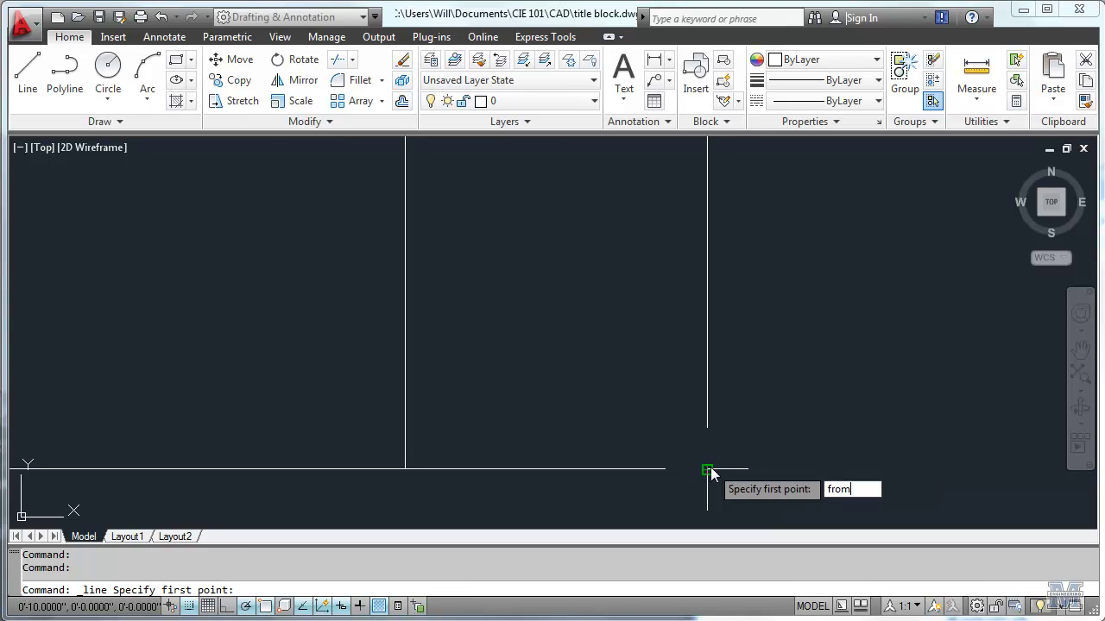
{"action": "key", "text": "Return"}
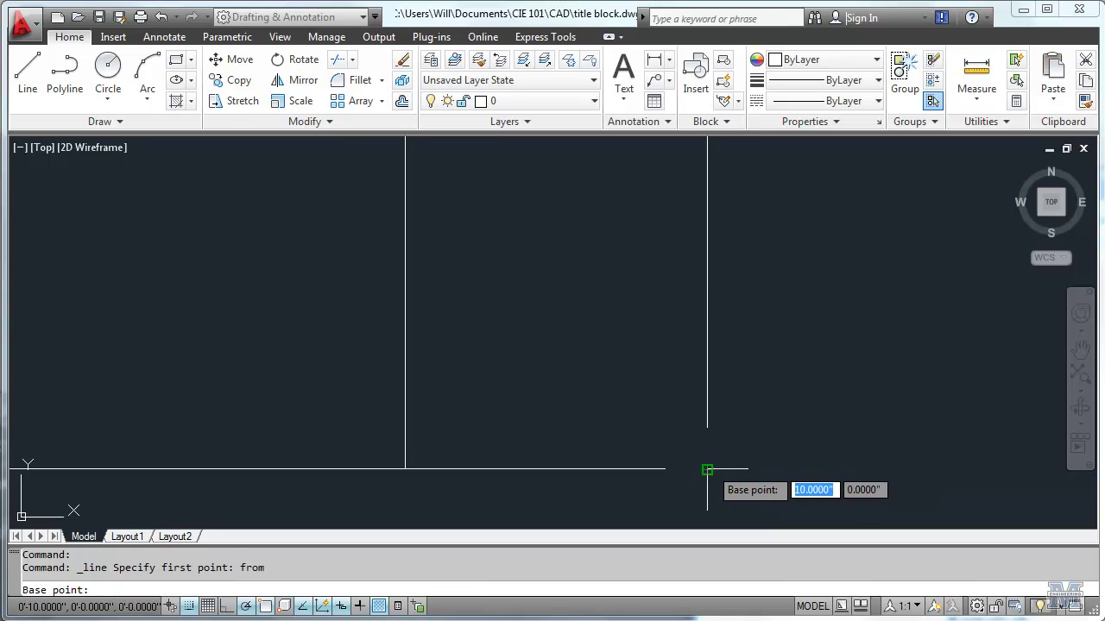
{"action": "left_click", "coordinate": [707, 468]}
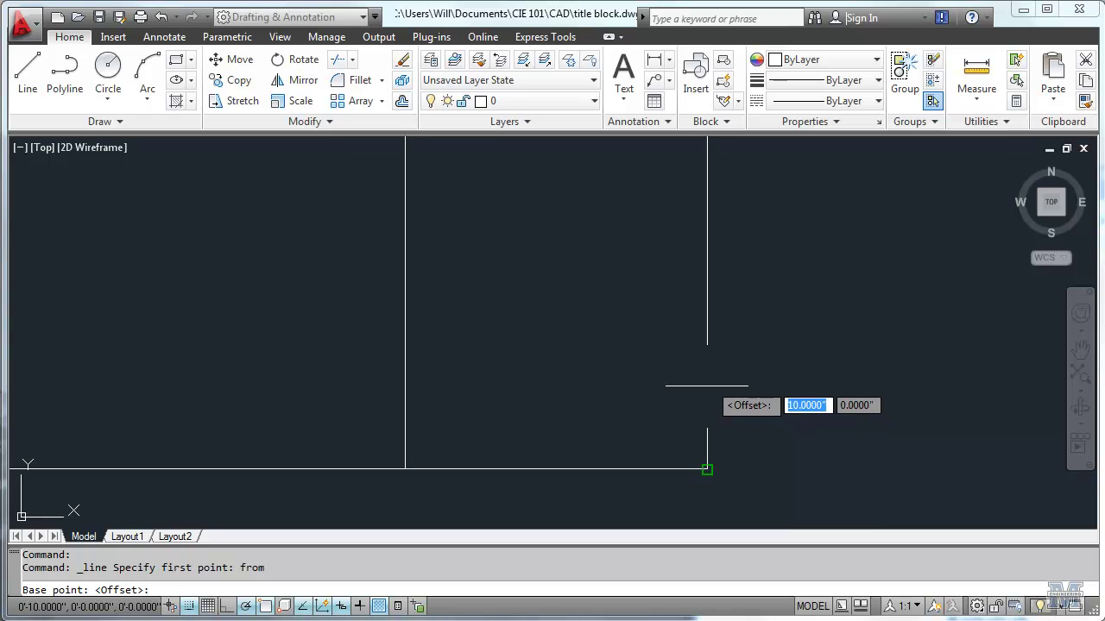
{"action": "type", "text": "@"}
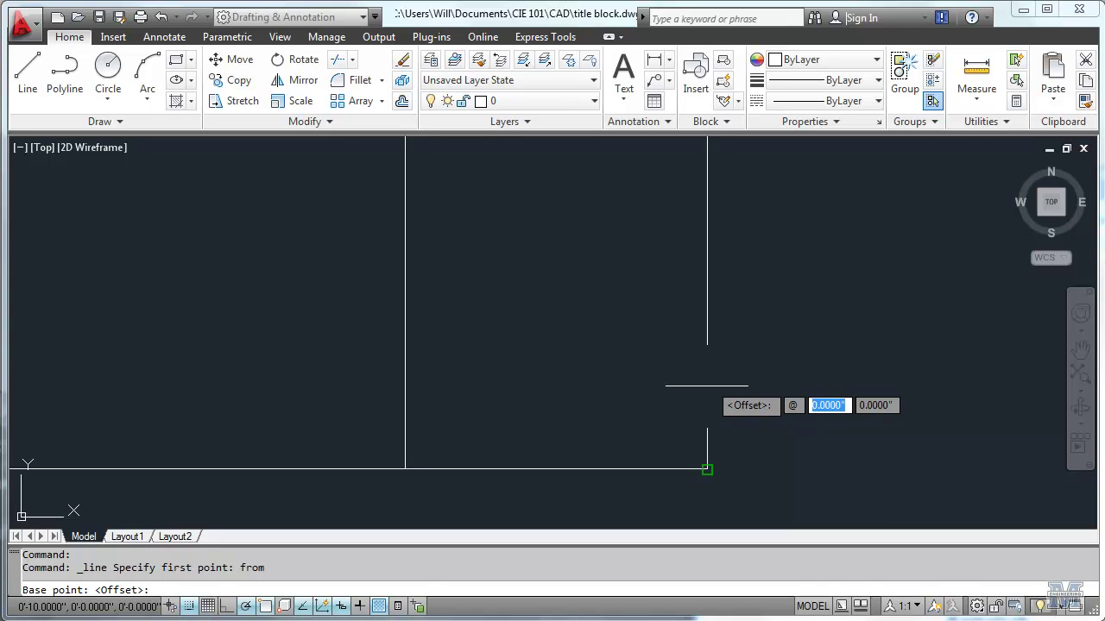
{"action": "type", "text": "0"}
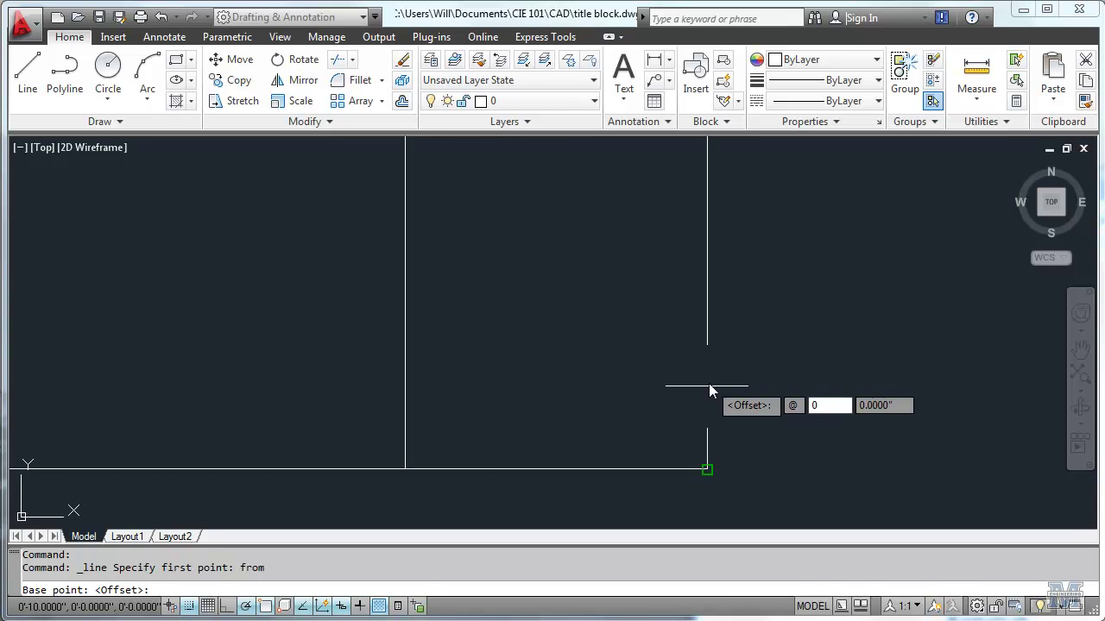
{"action": "key", "text": "Tab"}
{"action": "type", "text": "0"}
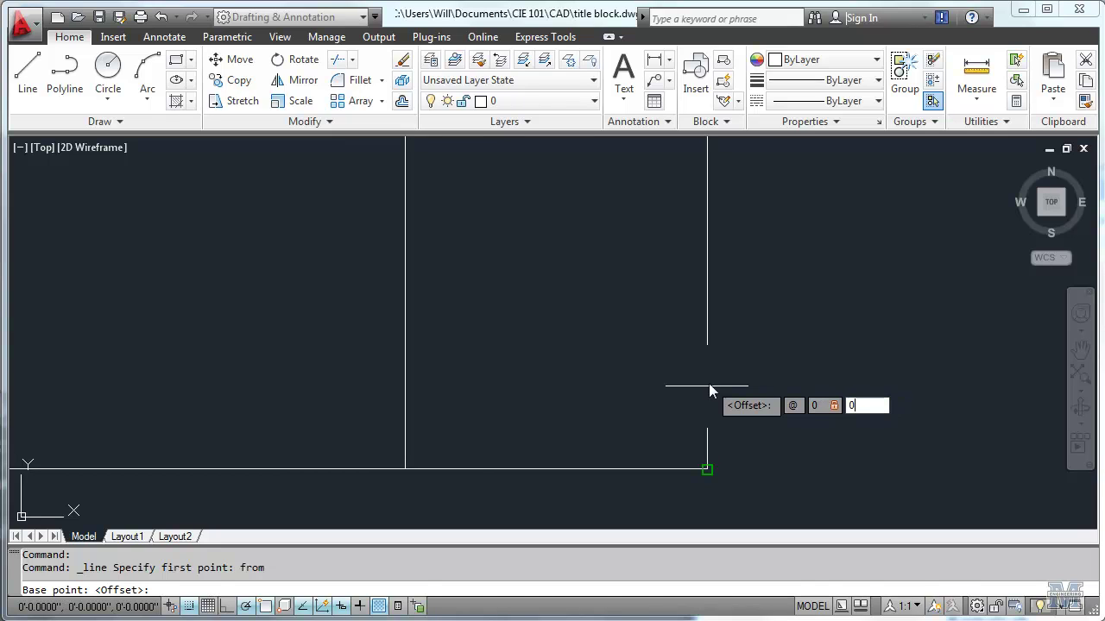
{"action": "type", "text": ".75"}
{"action": "key", "text": "Return"}
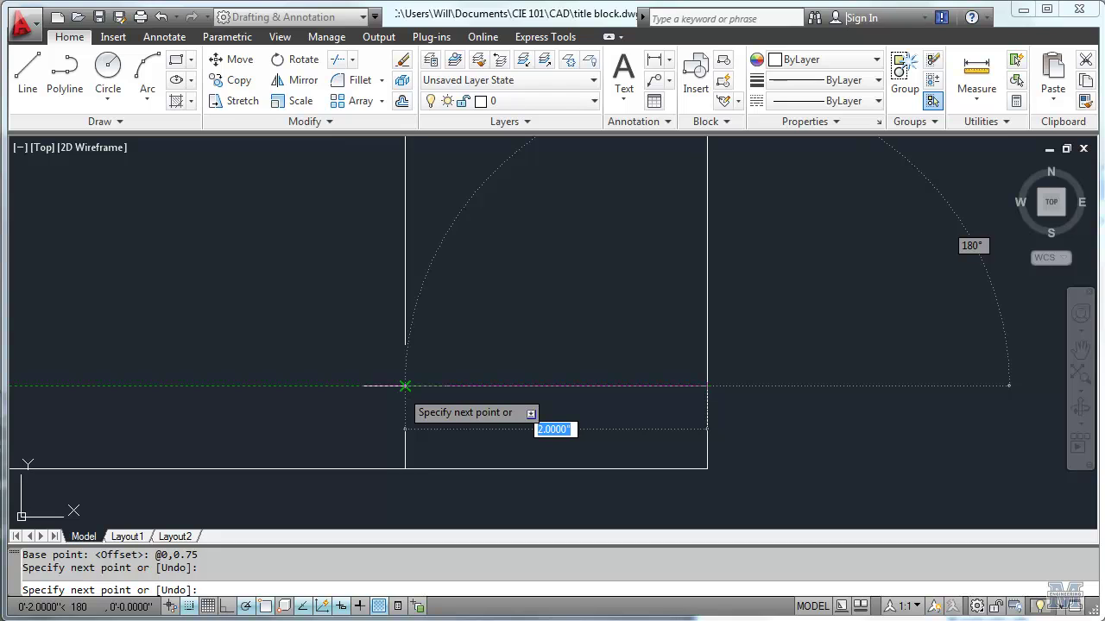
{"action": "left_click", "coordinate": [405, 386]}
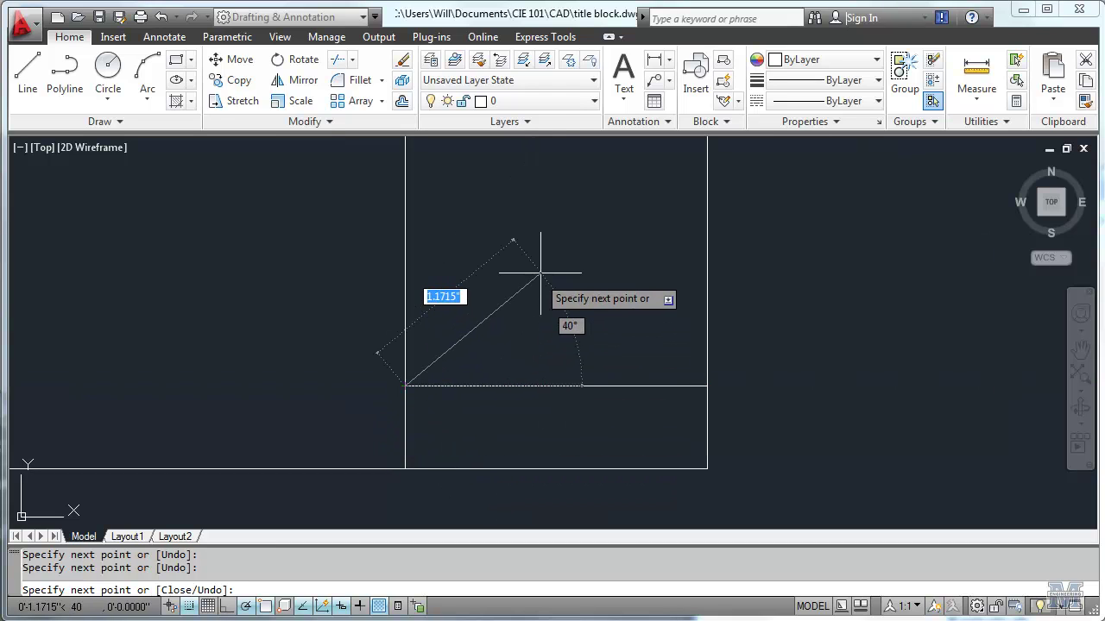
{"action": "key", "text": "Return"}
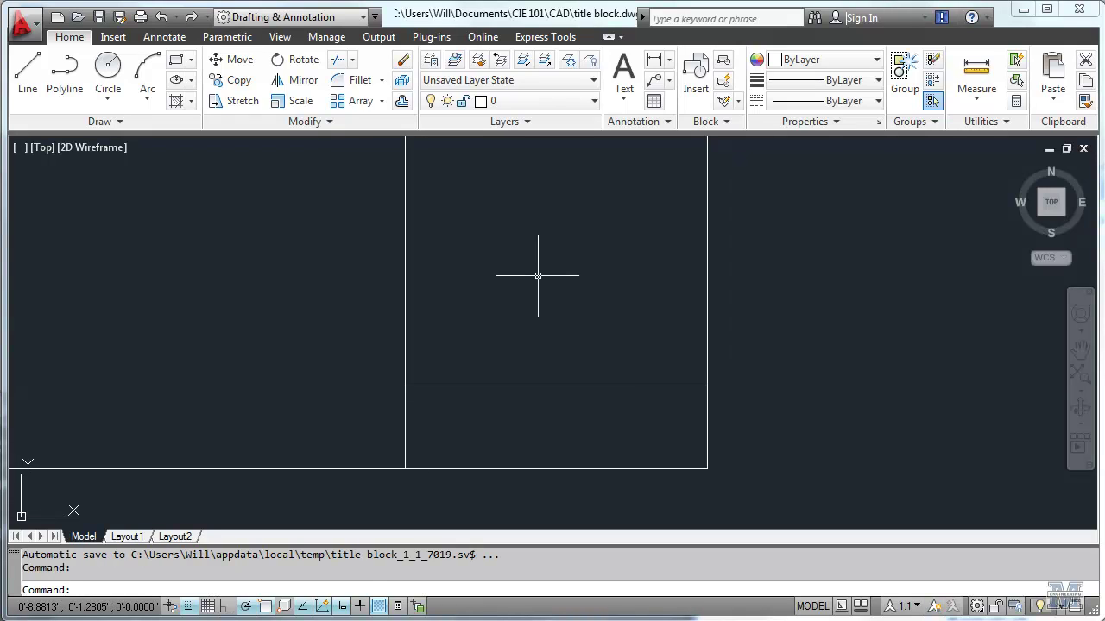
Step: Copy the divider line from its midpoint to 0.5 and 1.0 above the original
{"action": "left_click", "coordinate": [231, 78]}
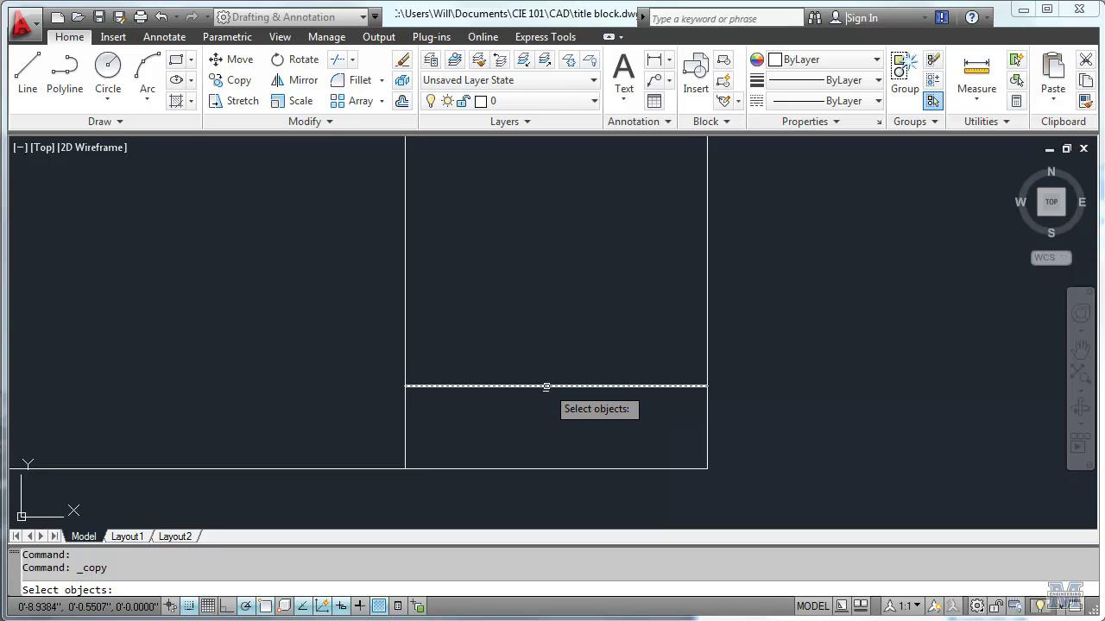
{"action": "left_click", "coordinate": [546, 387]}
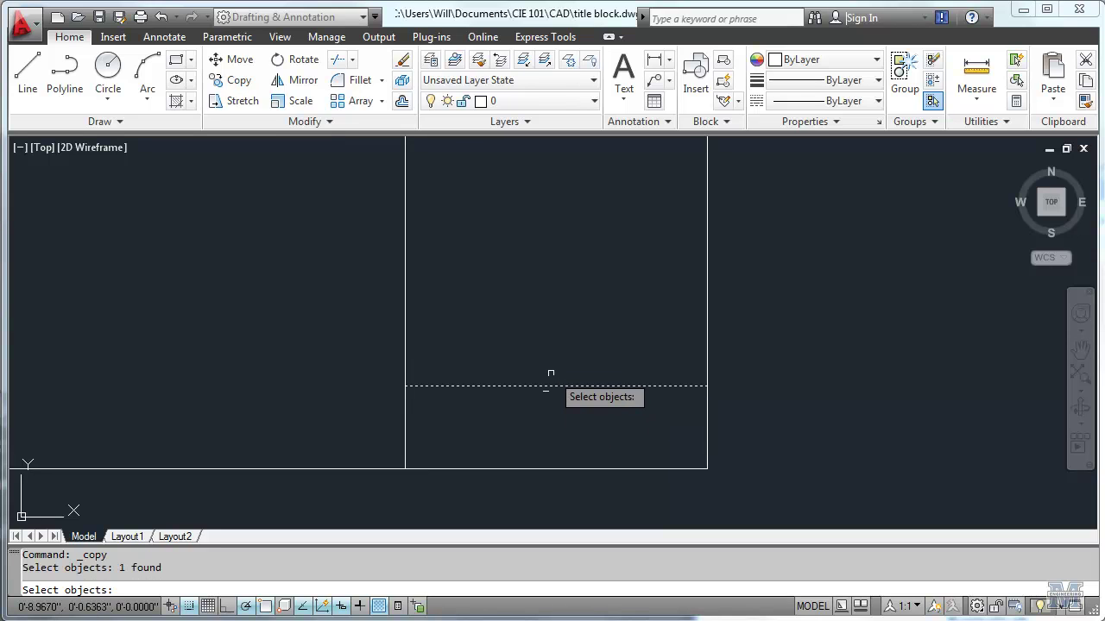
{"action": "key", "text": "Return"}
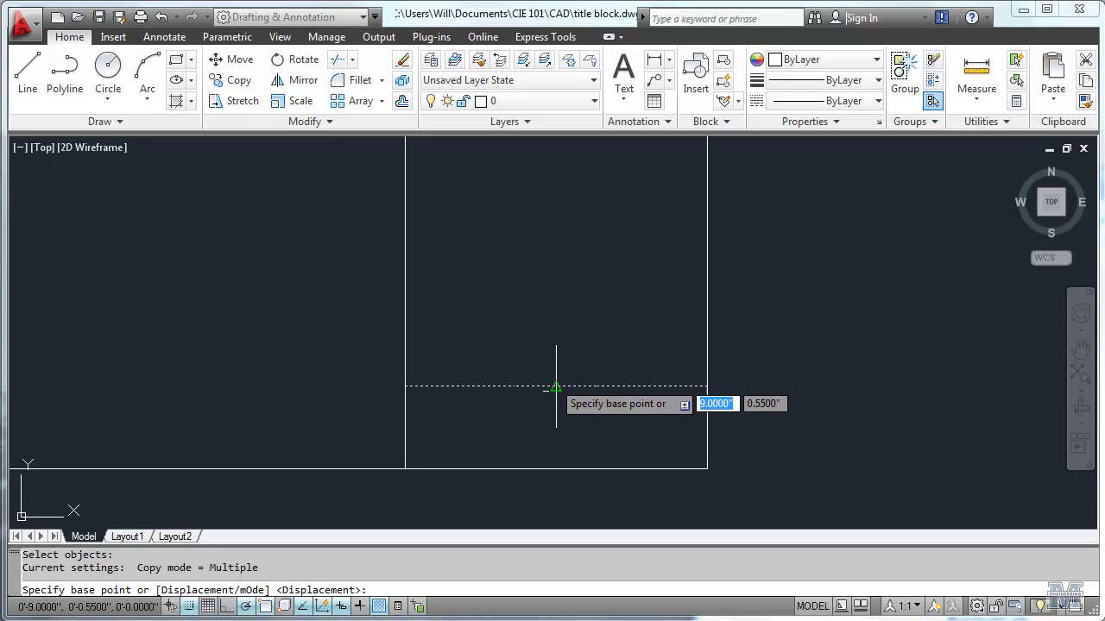
{"action": "left_click", "coordinate": [556, 387]}
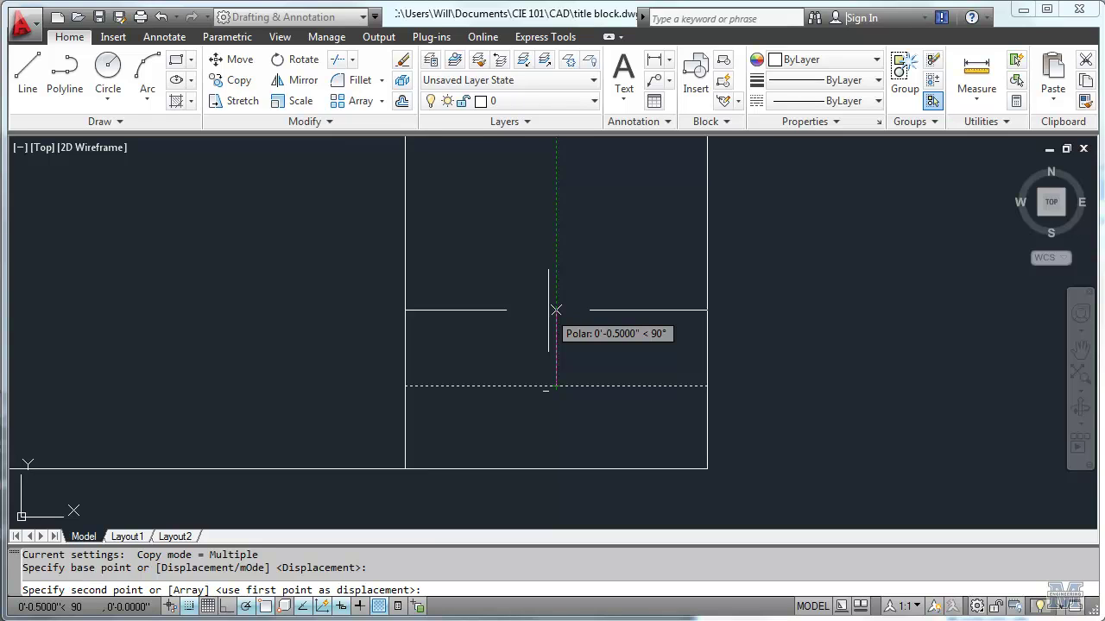
{"action": "type", "text": "0"}
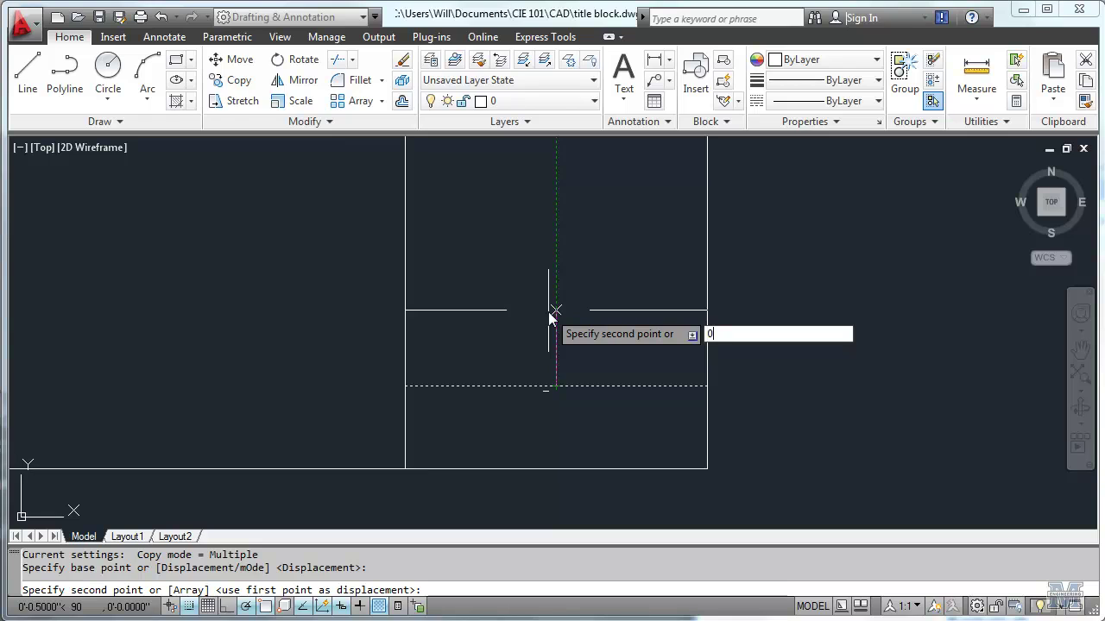
{"action": "key", "text": "Tab"}
{"action": "type", "text": "0"}
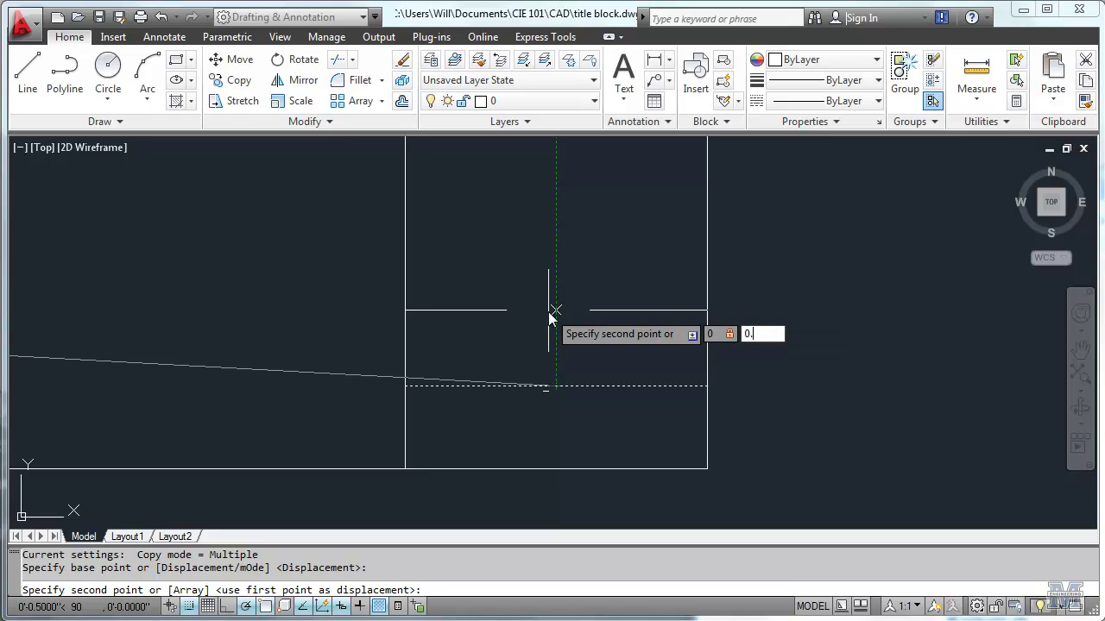
{"action": "key", "text": "Return"}
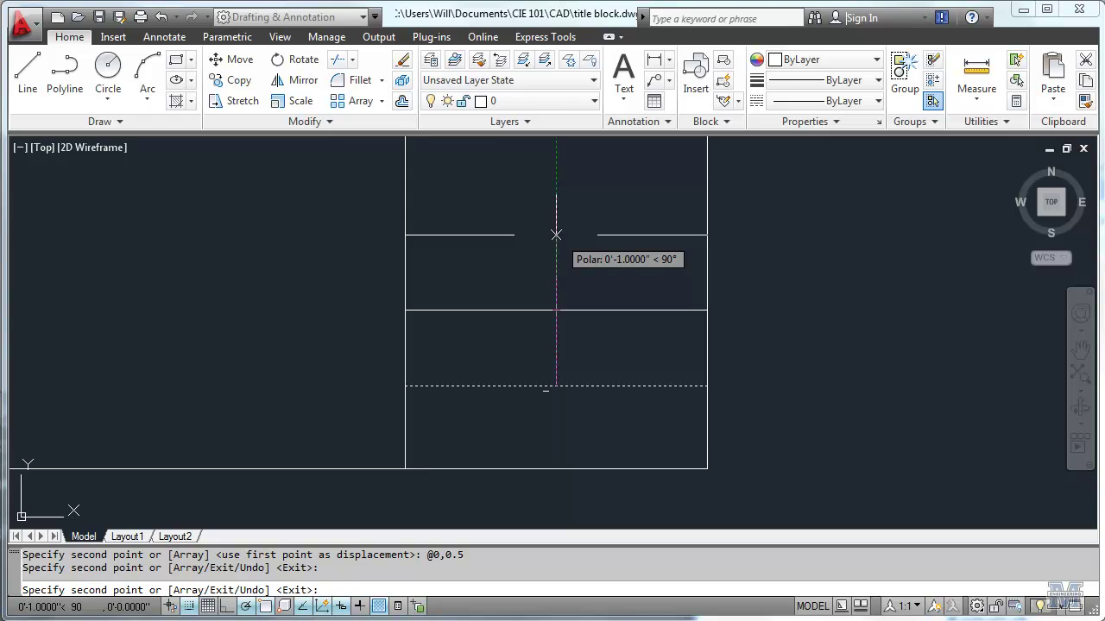
{"action": "left_click", "coordinate": [556, 235]}
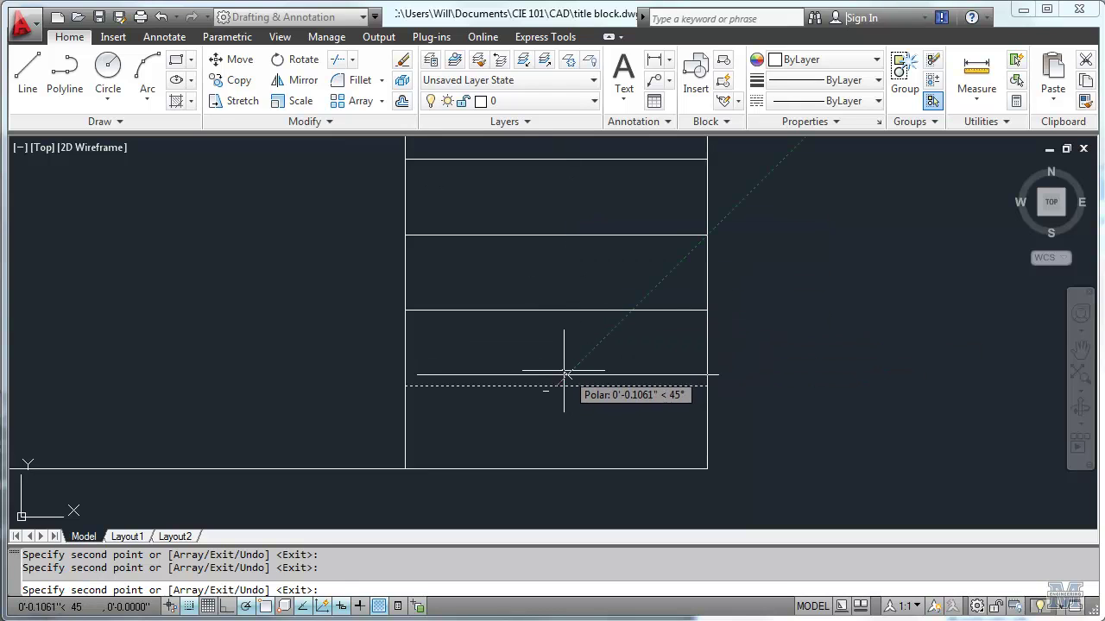
{"action": "key", "text": "F8"}
{"action": "key", "text": "F10"}
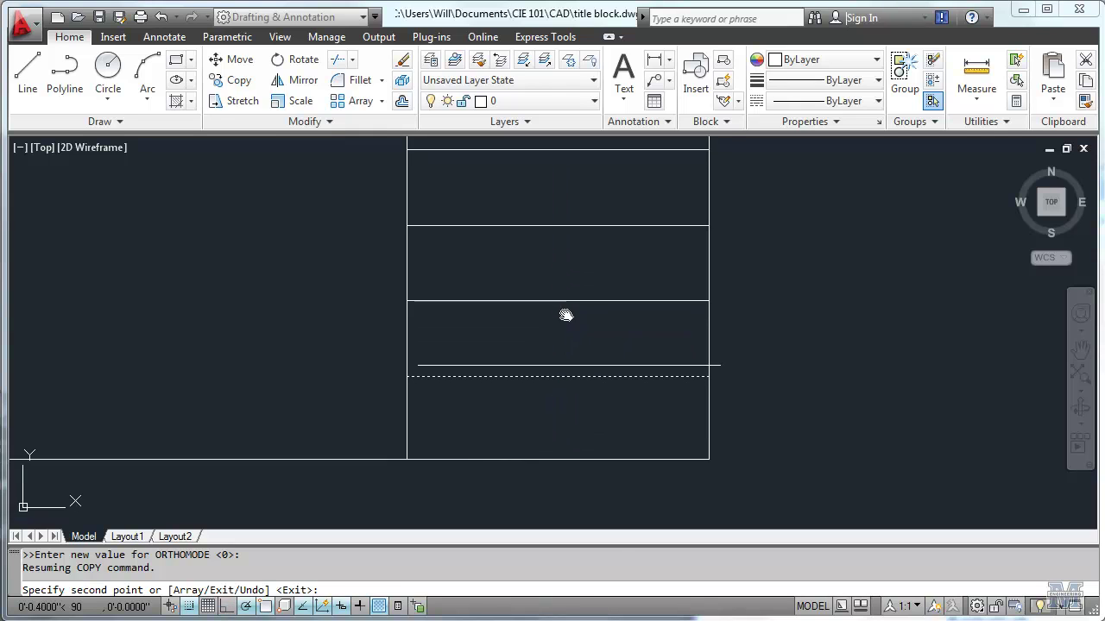
{"action": "middle_click_drag", "start_coordinate": [565, 315], "coordinate": [569, 471]}
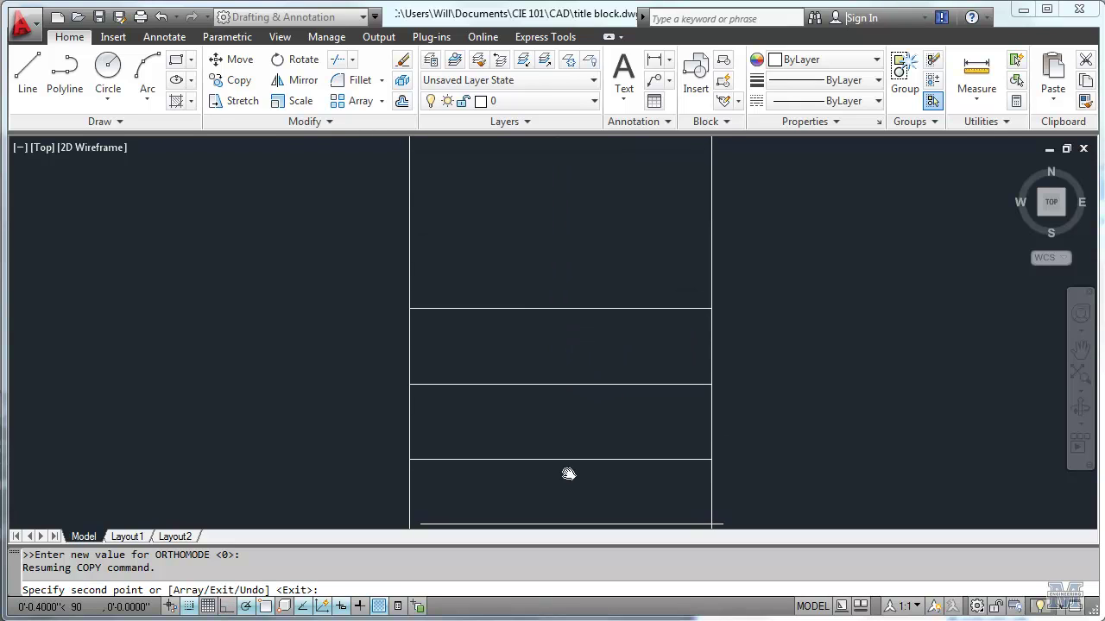
Step: Place one more divider copy higher up the column and finish copying
{"action": "left_click", "coordinate": [560, 226]}
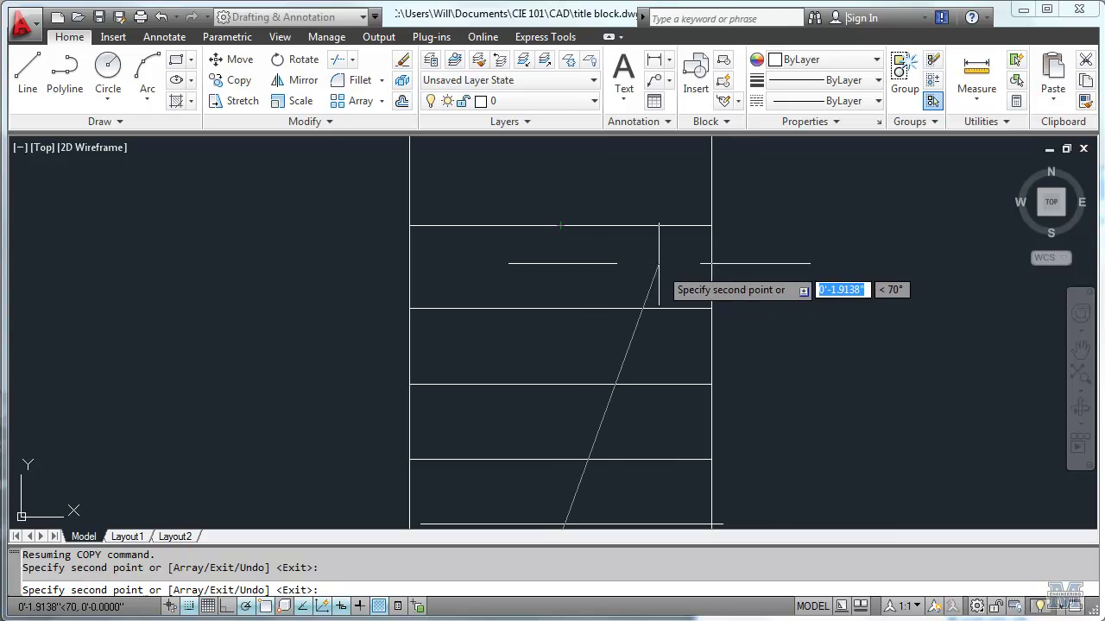
{"action": "key", "text": "Return"}
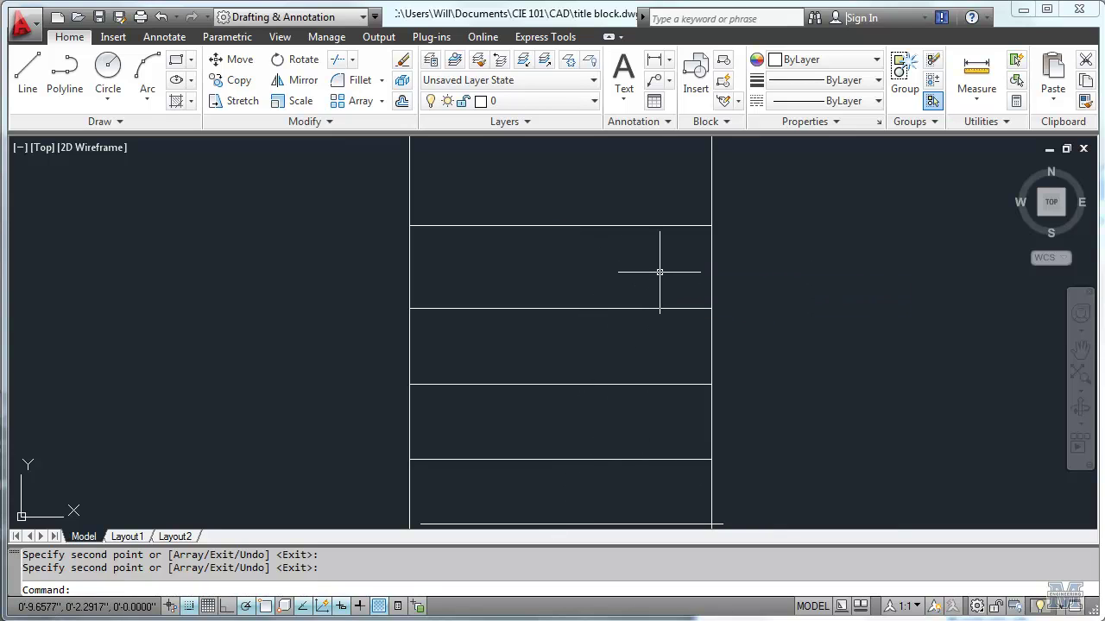
{"action": "scroll", "coordinate": [869, 398], "scroll_direction": "down", "scroll_amount": 2}
{"action": "scroll", "coordinate": [870, 398], "scroll_direction": "down", "scroll_amount": 2}
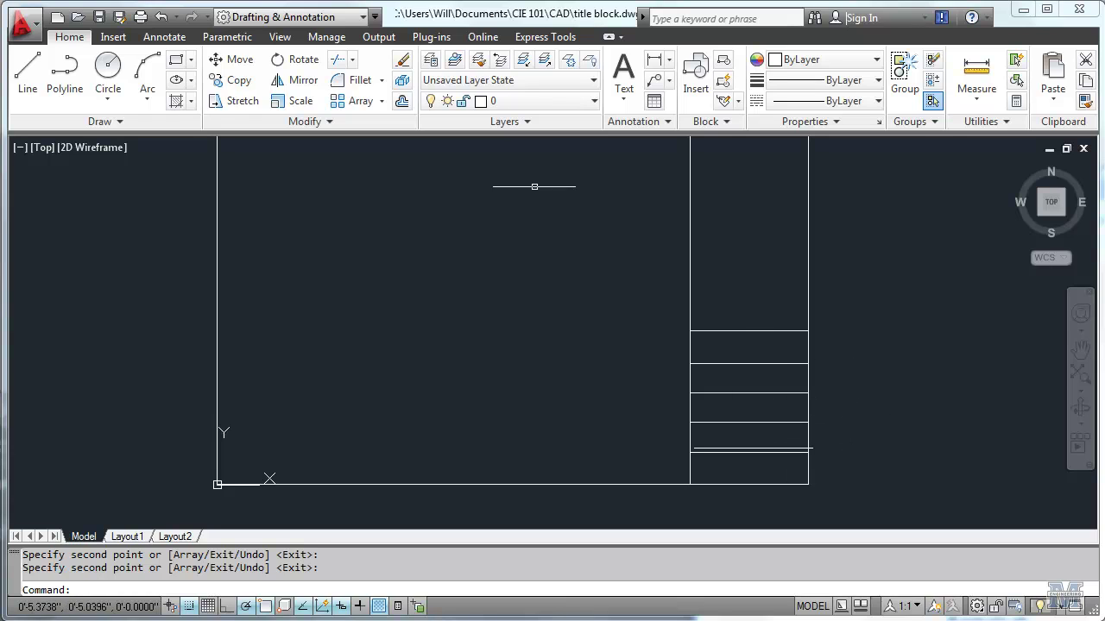
Step: Erase the stray divider line near the bottom of the title-block column
{"action": "left_click", "coordinate": [403, 102]}
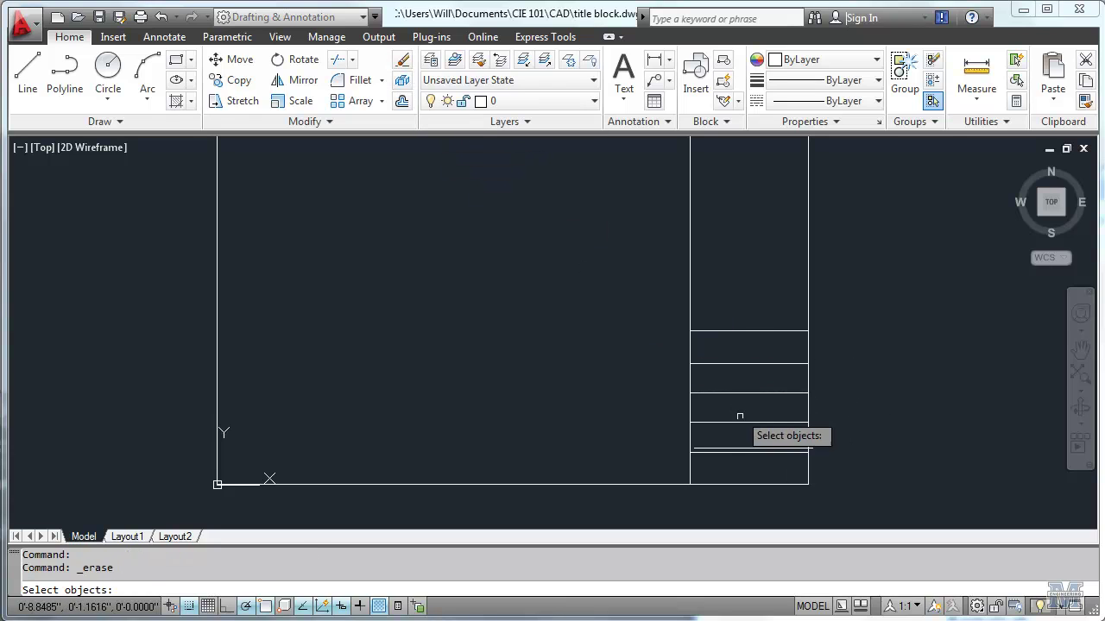
{"action": "left_click", "coordinate": [786, 448]}
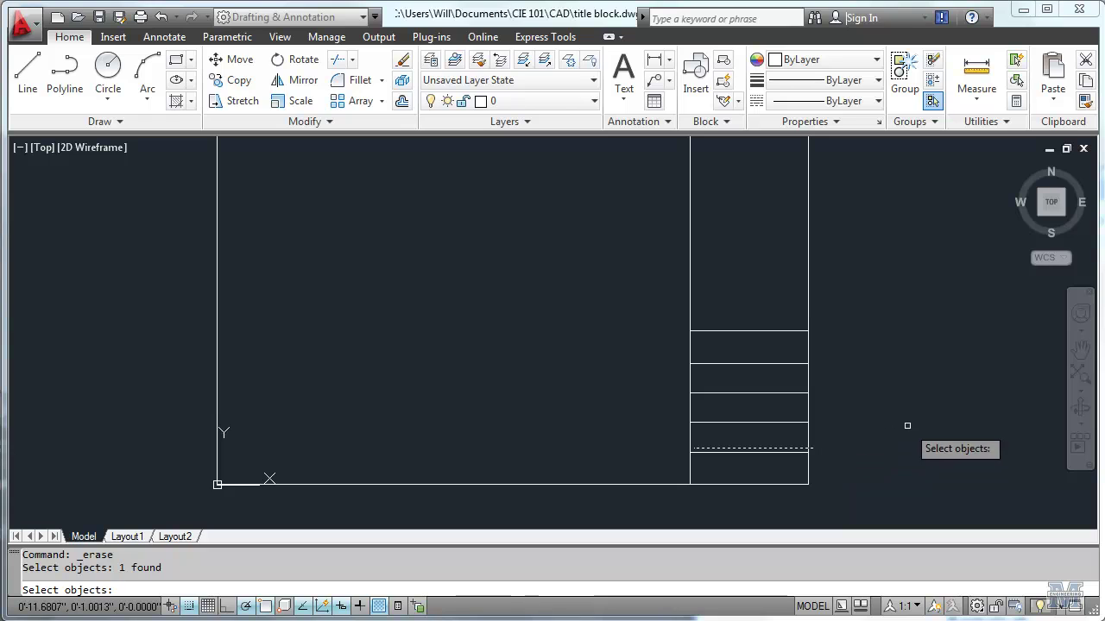
{"action": "key", "text": "Return"}
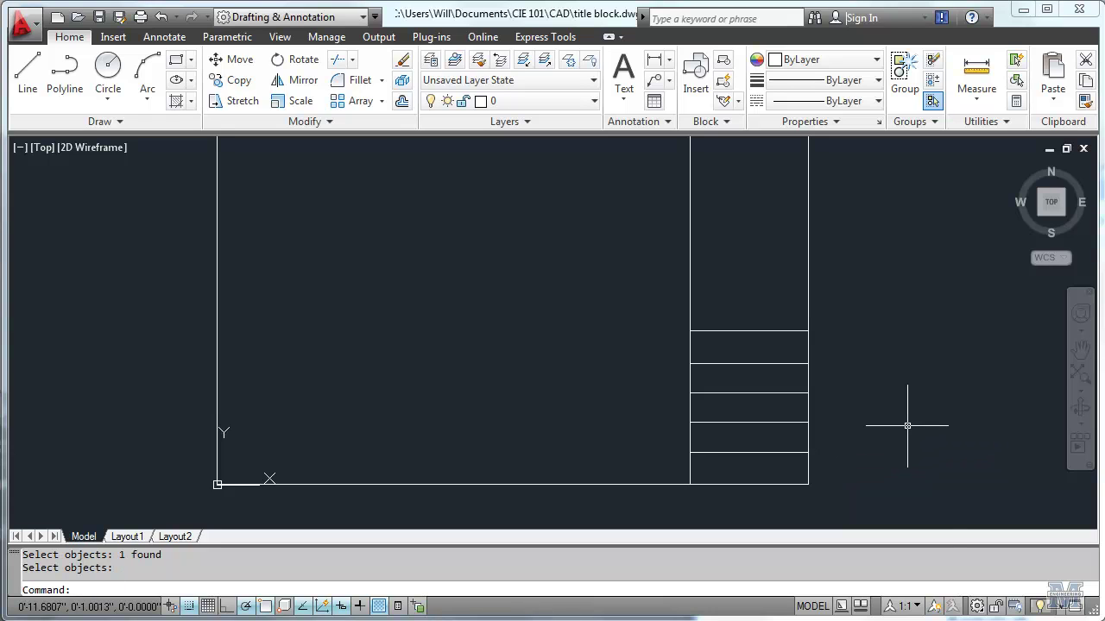
{"action": "key", "text": "Escape"}
{"action": "key", "text": "Escape"}
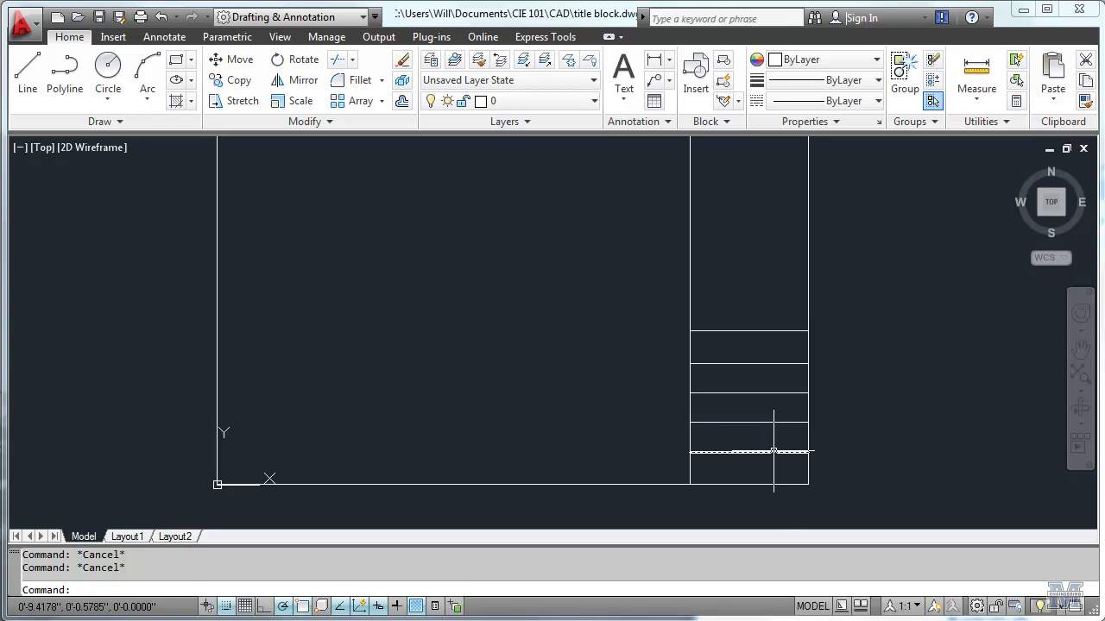
{"action": "scroll", "coordinate": [747, 479], "scroll_direction": "up", "scroll_amount": 2}
{"action": "scroll", "coordinate": [747, 480], "scroll_direction": "up", "scroll_amount": 2}
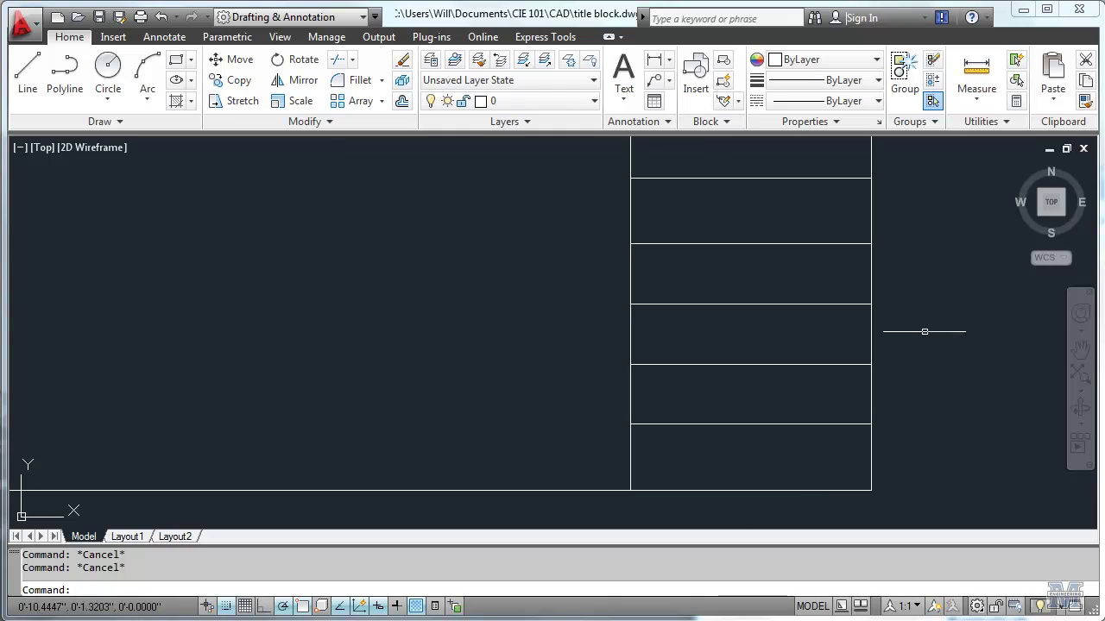
Step: Measure the distance from the title block's bottom-right corner up to the bottom row divider
{"action": "left_click", "coordinate": [976, 76]}
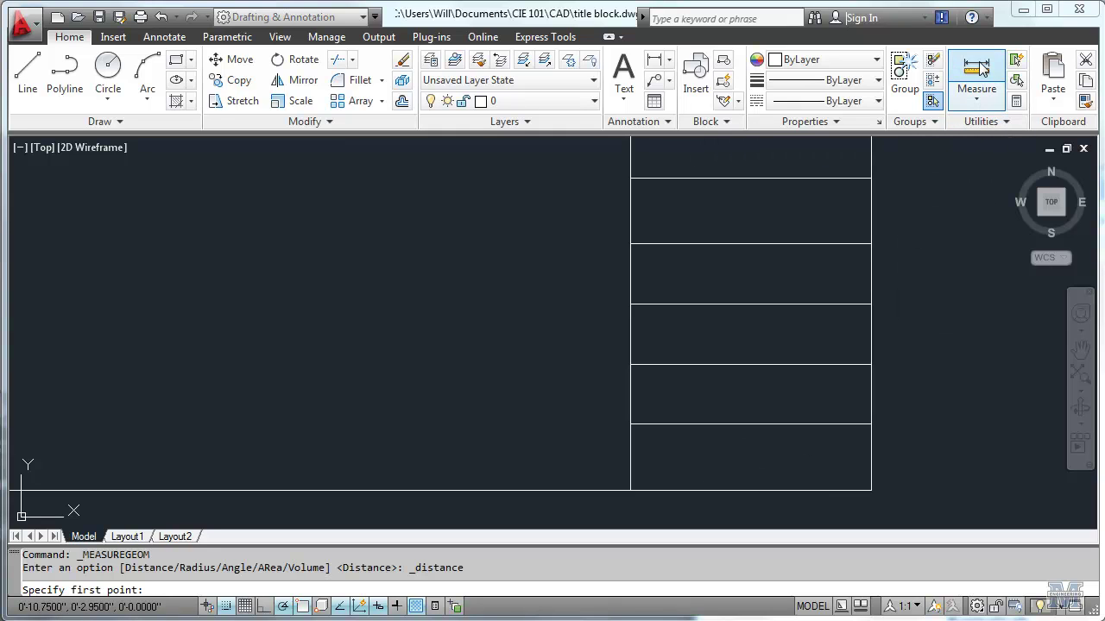
{"action": "left_click", "coordinate": [870, 491]}
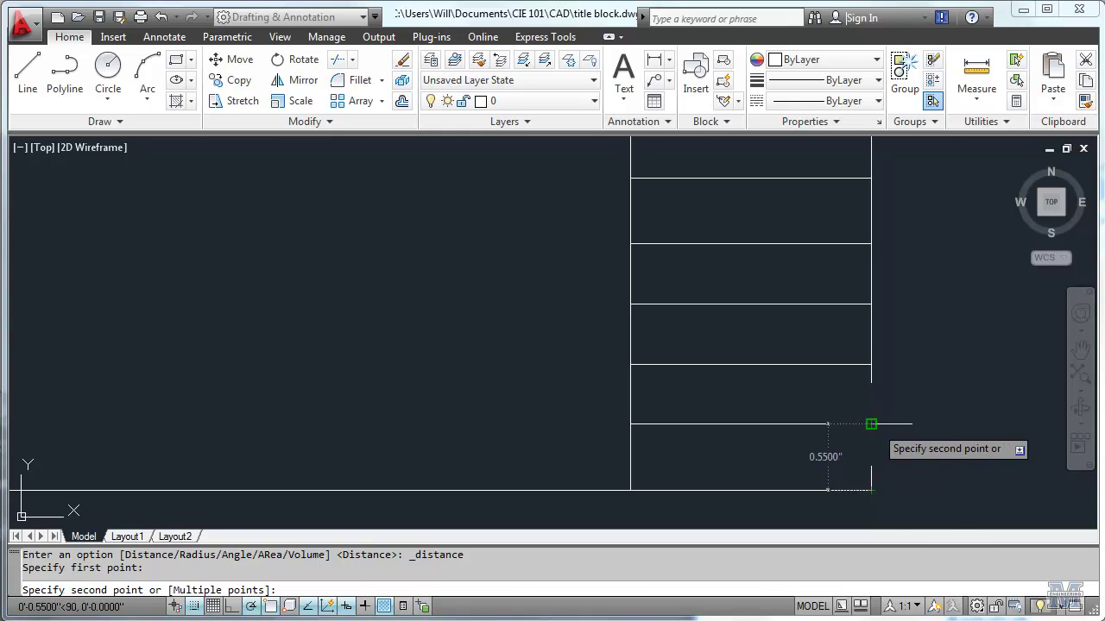
{"action": "left_click", "coordinate": [871, 424]}
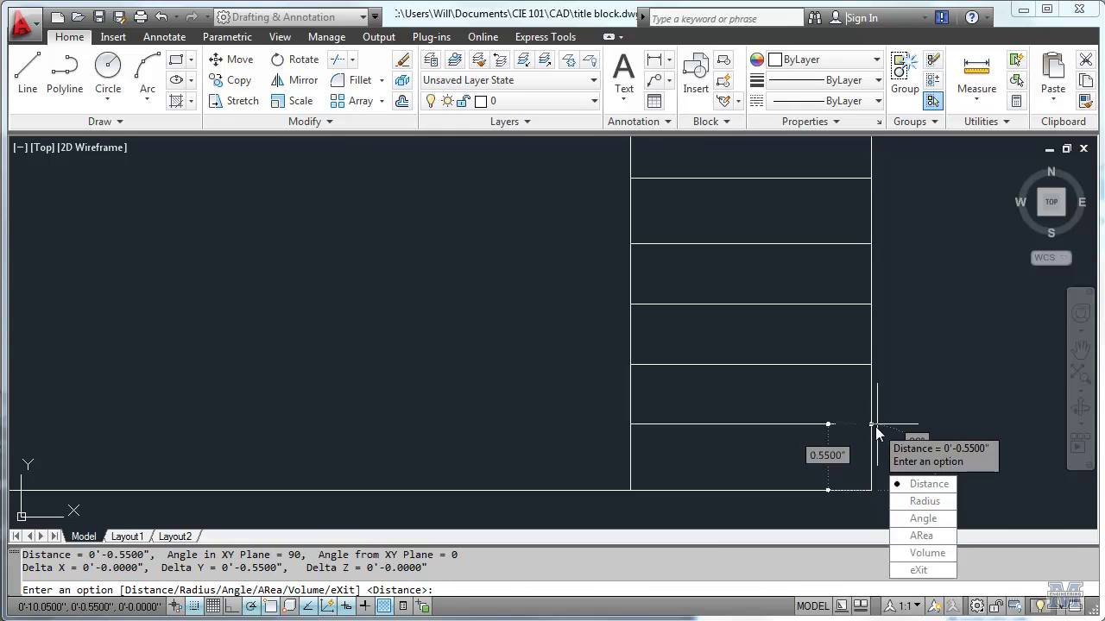
{"action": "key", "text": "Escape"}
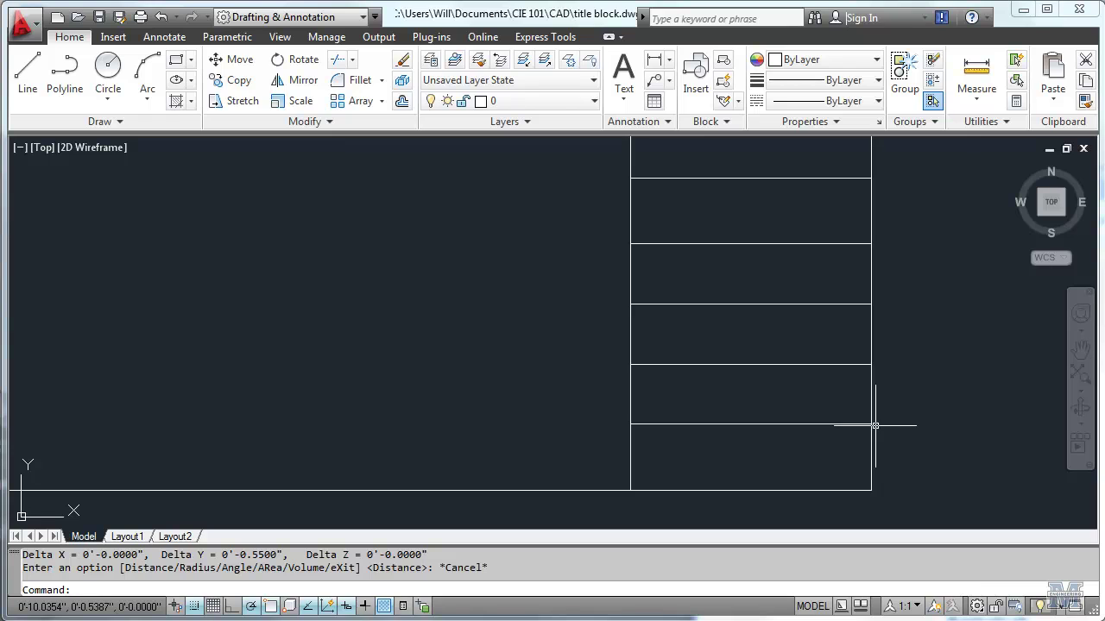
{"action": "scroll", "coordinate": [944, 425], "scroll_direction": "down", "scroll_amount": 2}
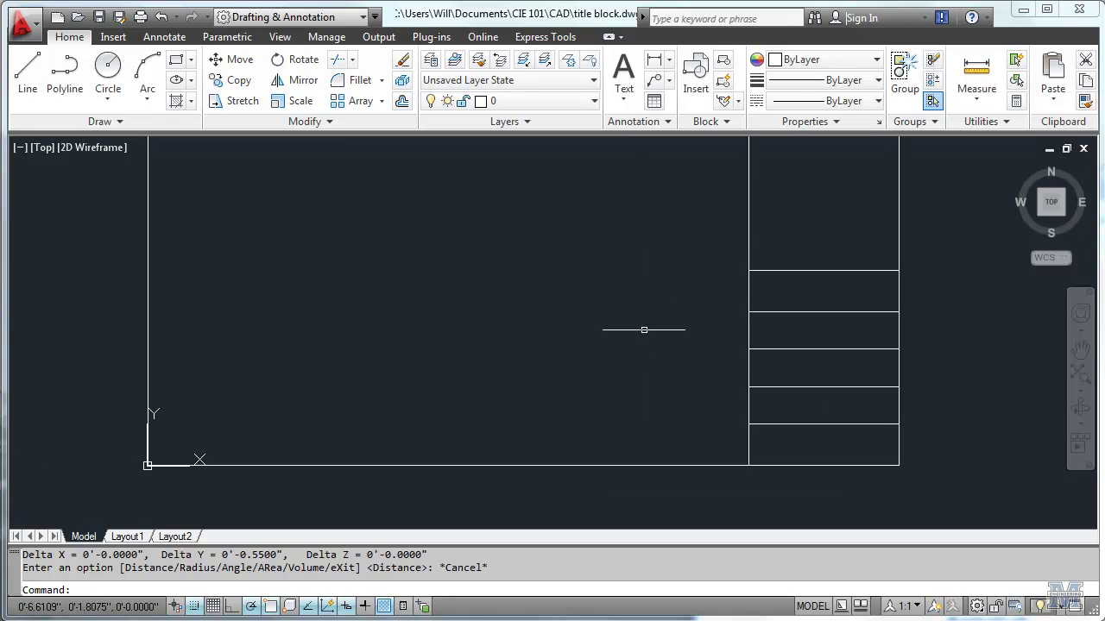
Step: Move the window-selected divider lines up by @0,0.2 from their midpoint
{"action": "left_click", "coordinate": [235, 59]}
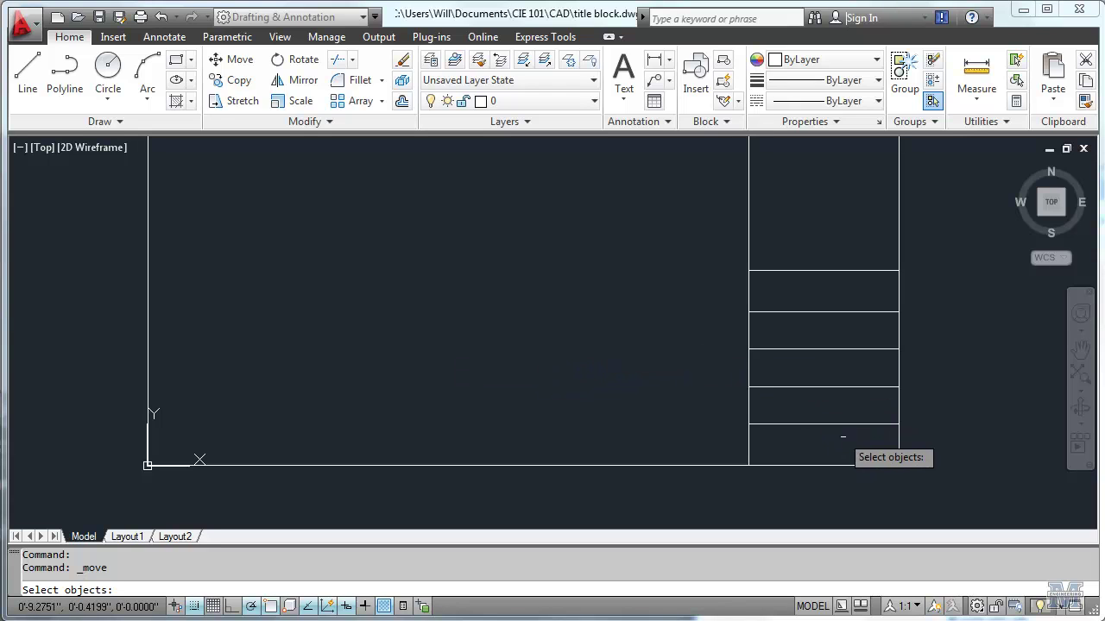
{"action": "left_click", "coordinate": [857, 439]}
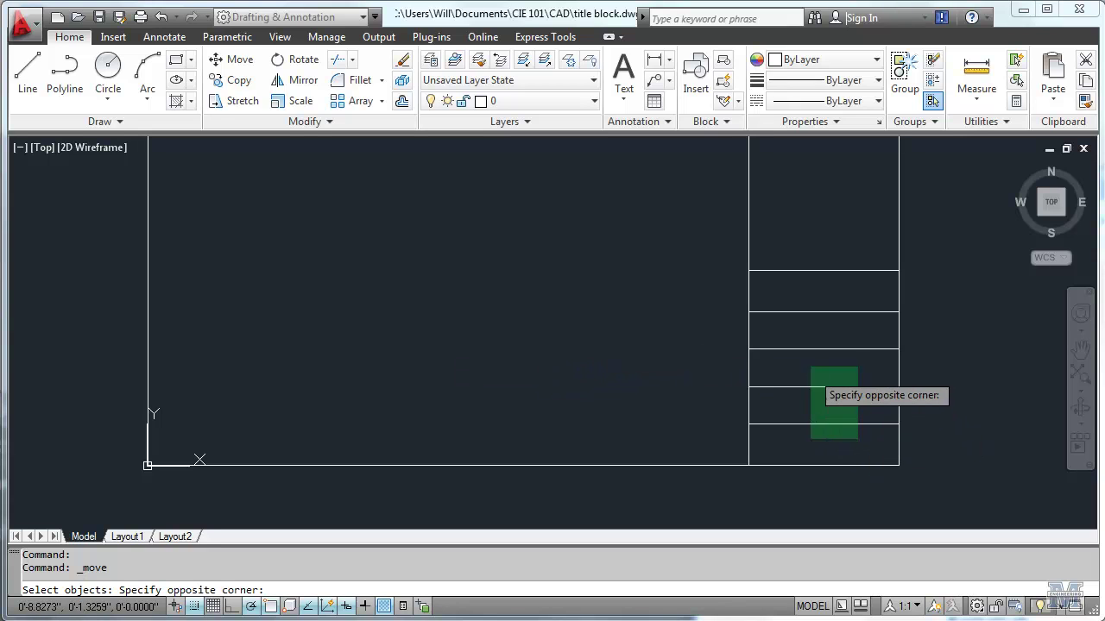
{"action": "left_click", "coordinate": [793, 240]}
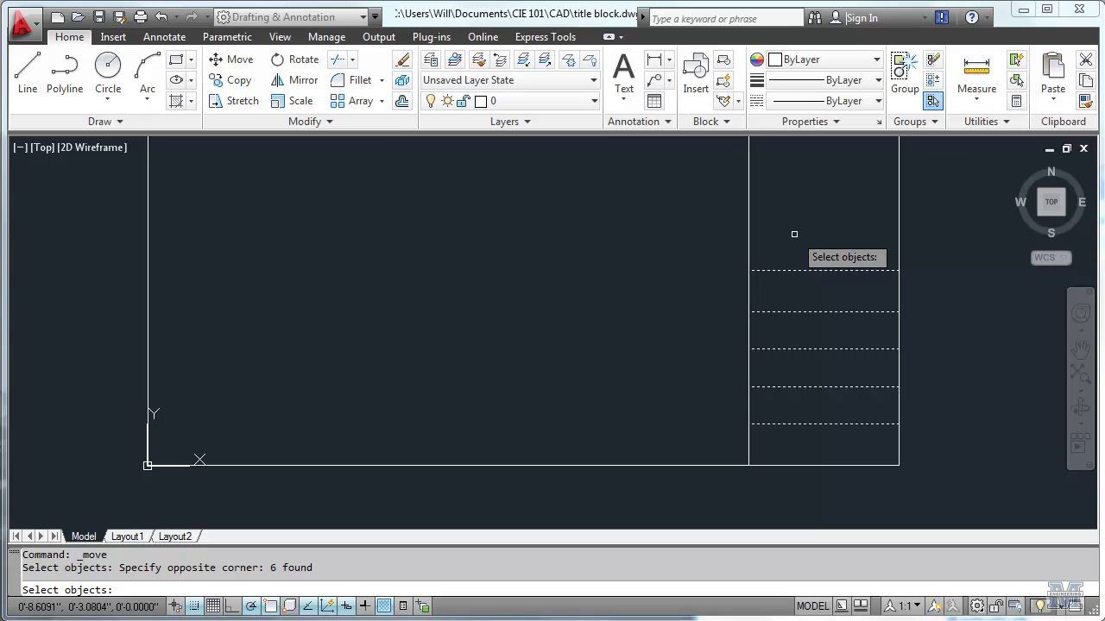
{"action": "key", "text": "Return"}
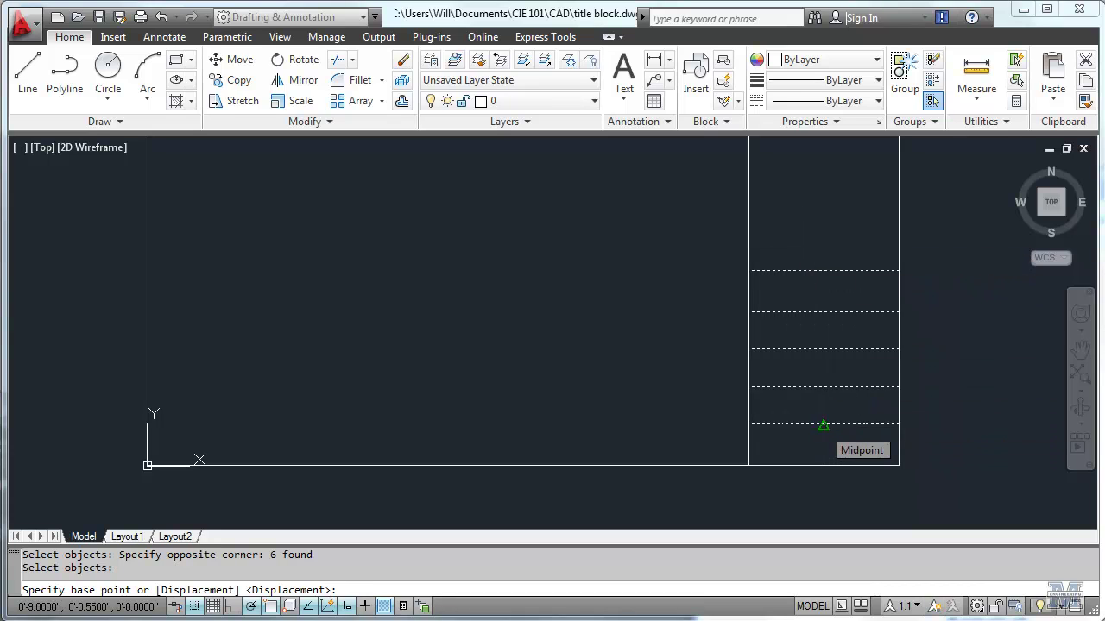
{"action": "left_click", "coordinate": [823, 424]}
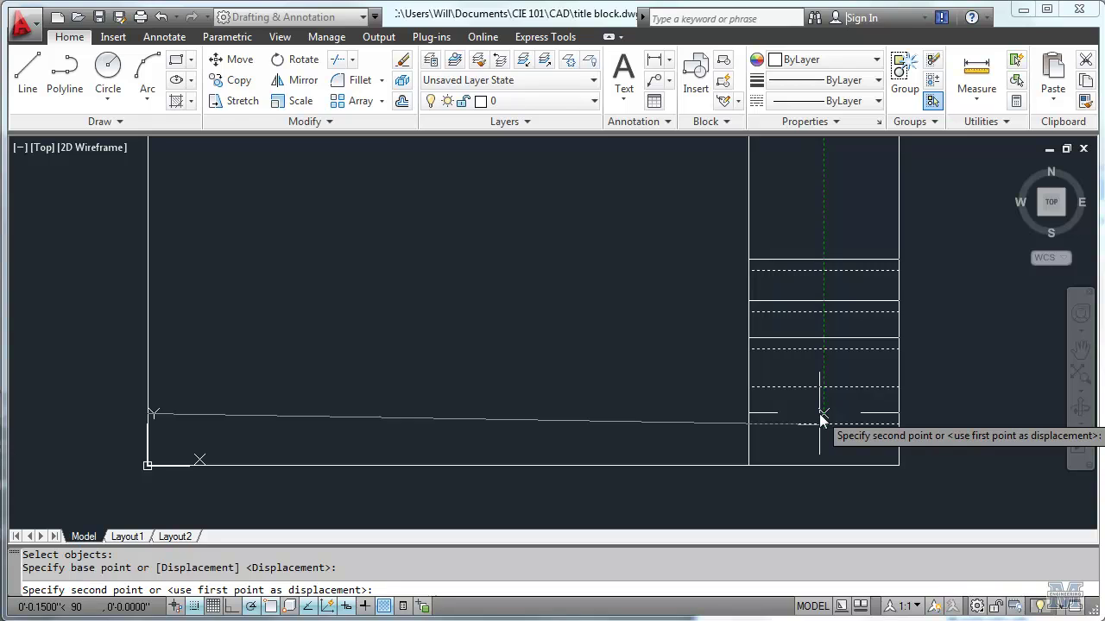
{"action": "type", "text": "@0,0.2"}
{"action": "key", "text": "Return"}
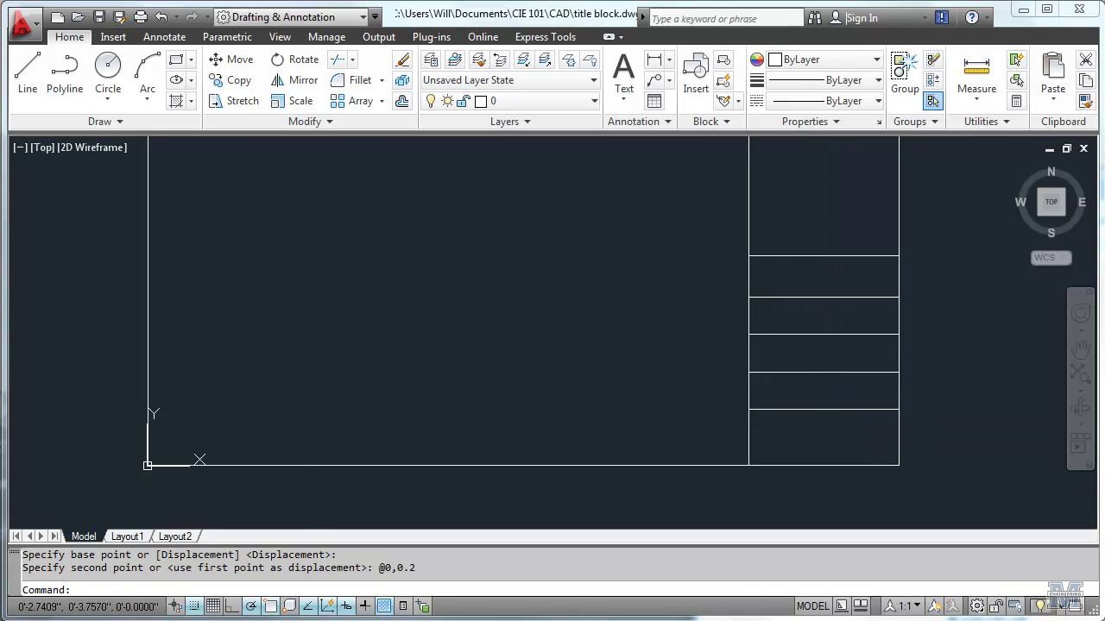
Step: Copy the top divider line 1.5 units straight up to make a taller top row
{"action": "left_click", "coordinate": [237, 80]}
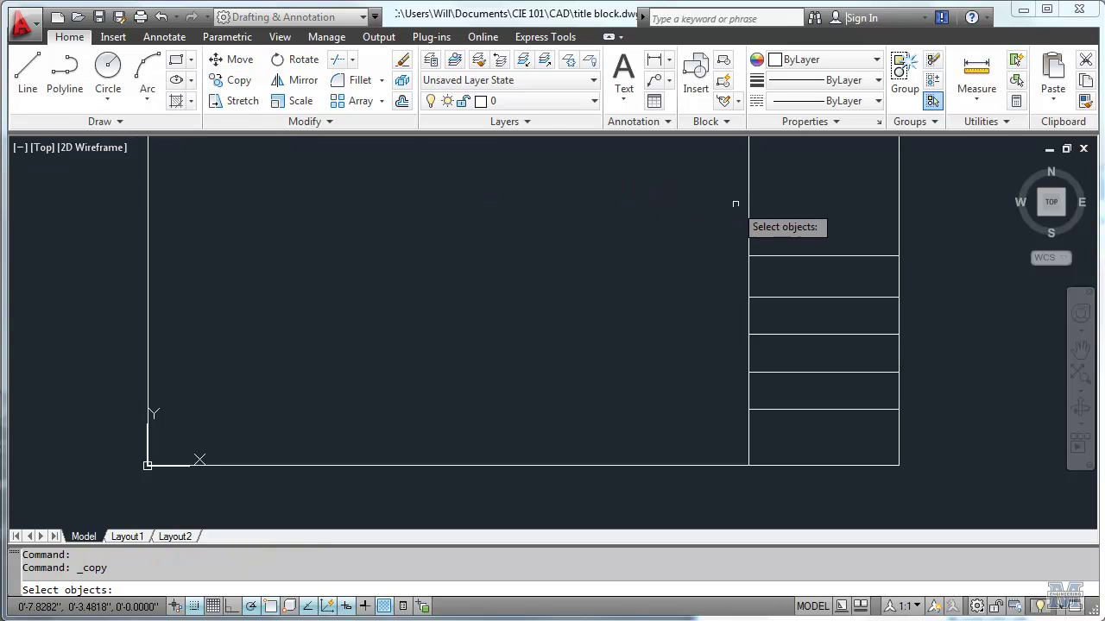
{"action": "left_click", "coordinate": [826, 255]}
{"action": "key", "text": "Return"}
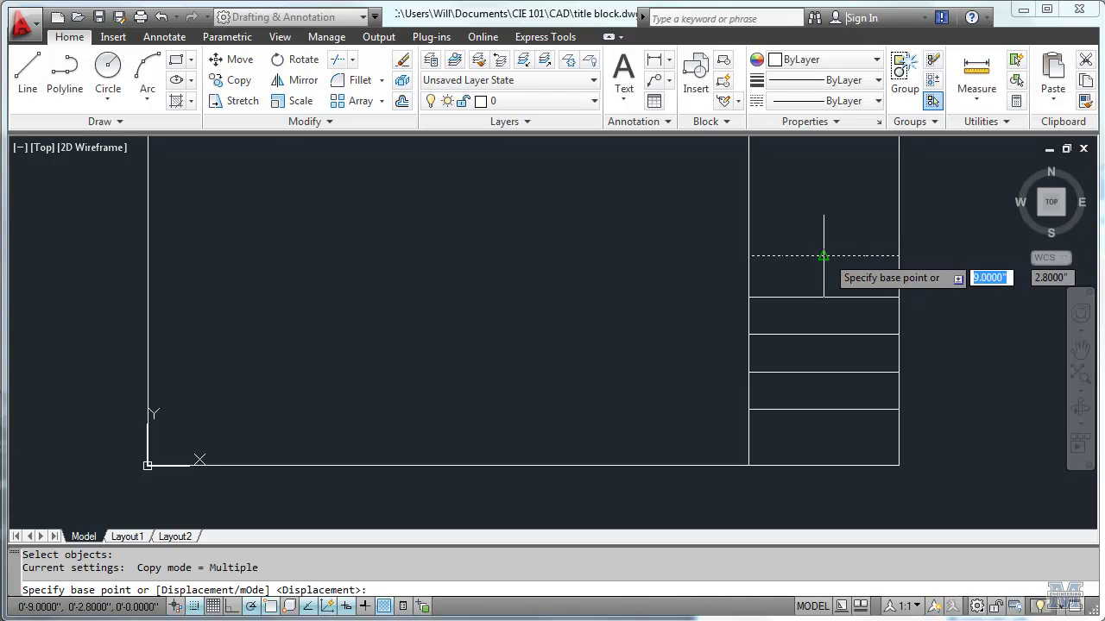
{"action": "left_click", "coordinate": [823, 255]}
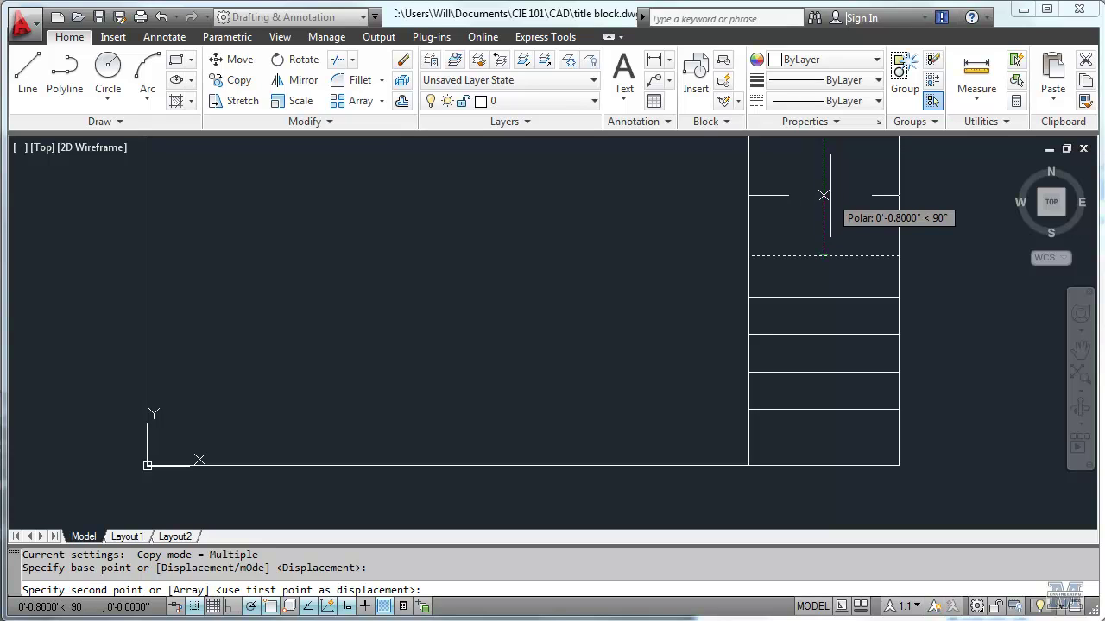
{"action": "type", "text": "1.5"}
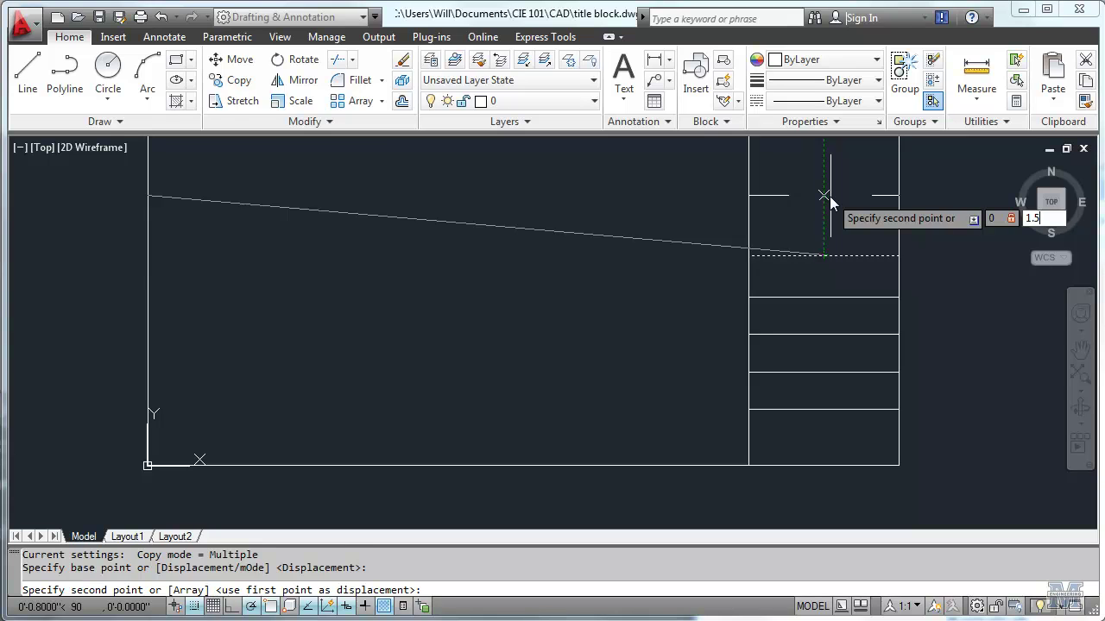
{"action": "key", "text": "Return"}
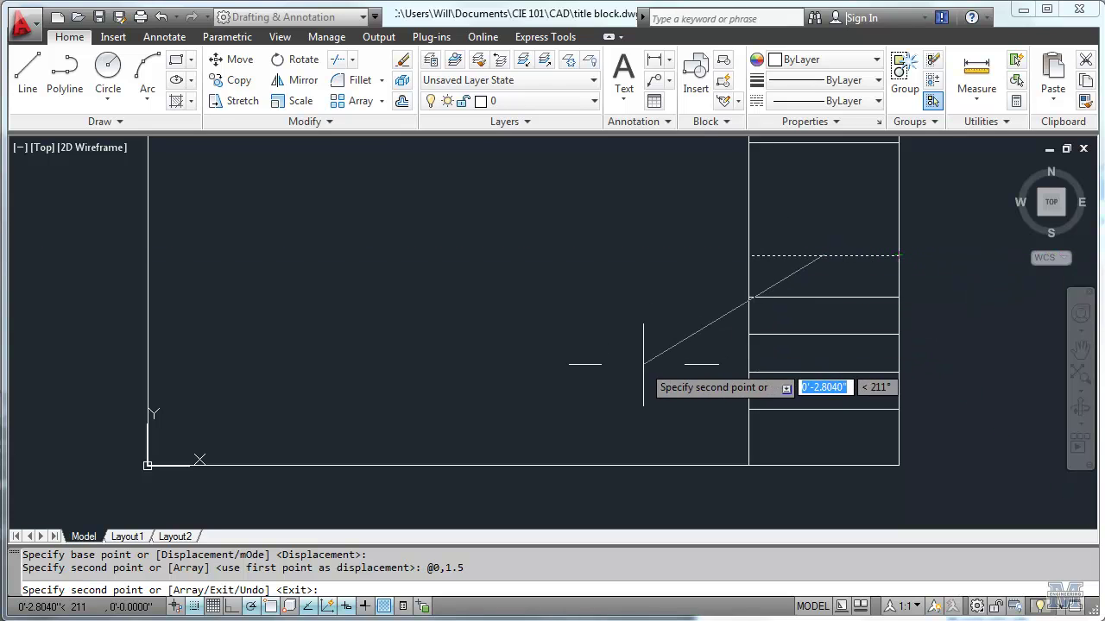
{"action": "key", "text": "Return"}
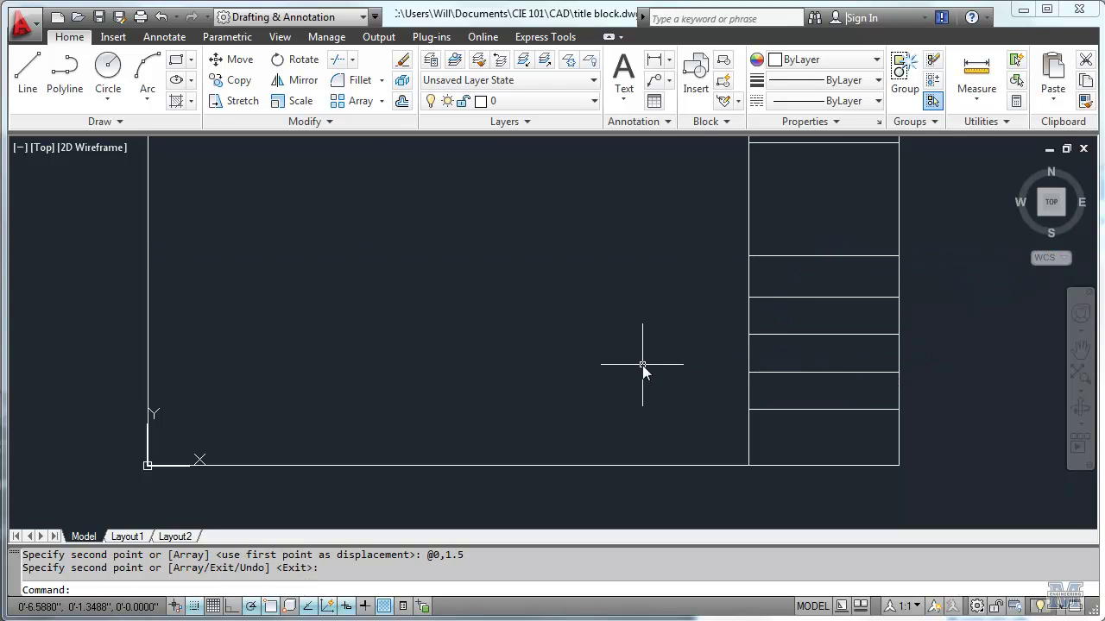
{"action": "type", "text": "zoom"}
{"action": "key", "text": "Return"}
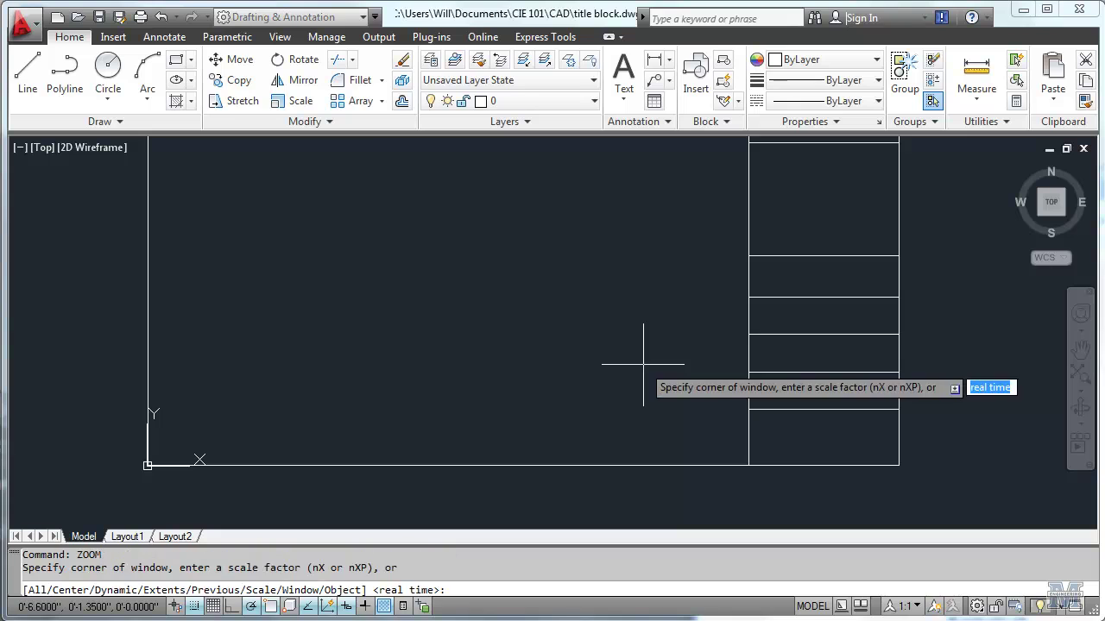
{"action": "type", "text": "e"}
{"action": "key", "text": "Return"}
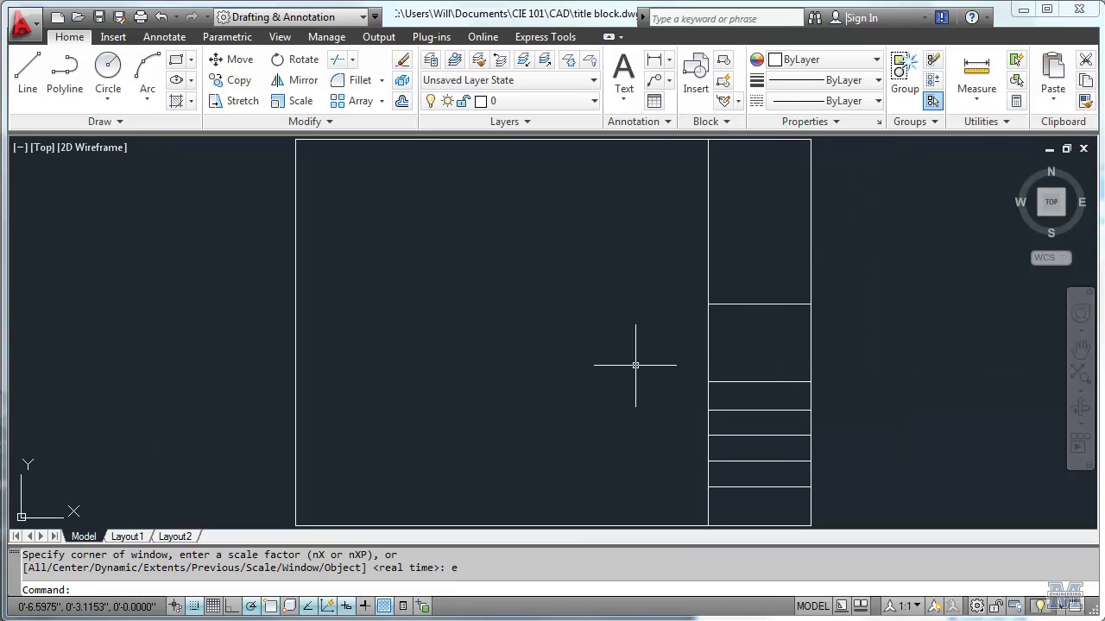
{"action": "scroll", "coordinate": [730, 493], "scroll_direction": "up", "scroll_amount": 1}
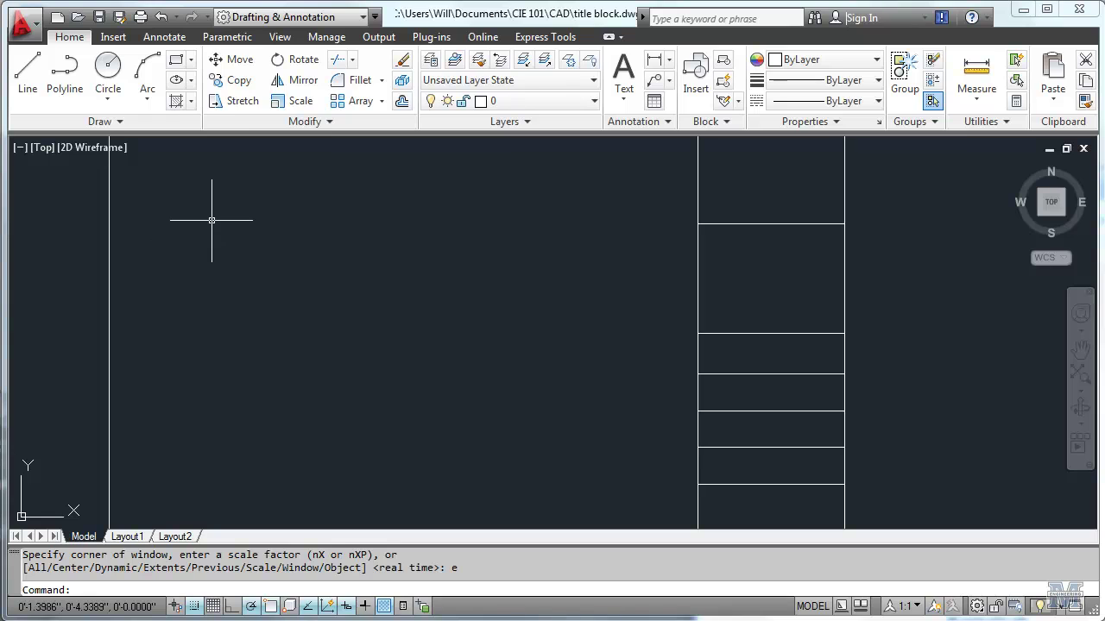
Step: Create annotative text style 050 with 0.05 paper text height and make it current
{"action": "left_click", "coordinate": [164, 38]}
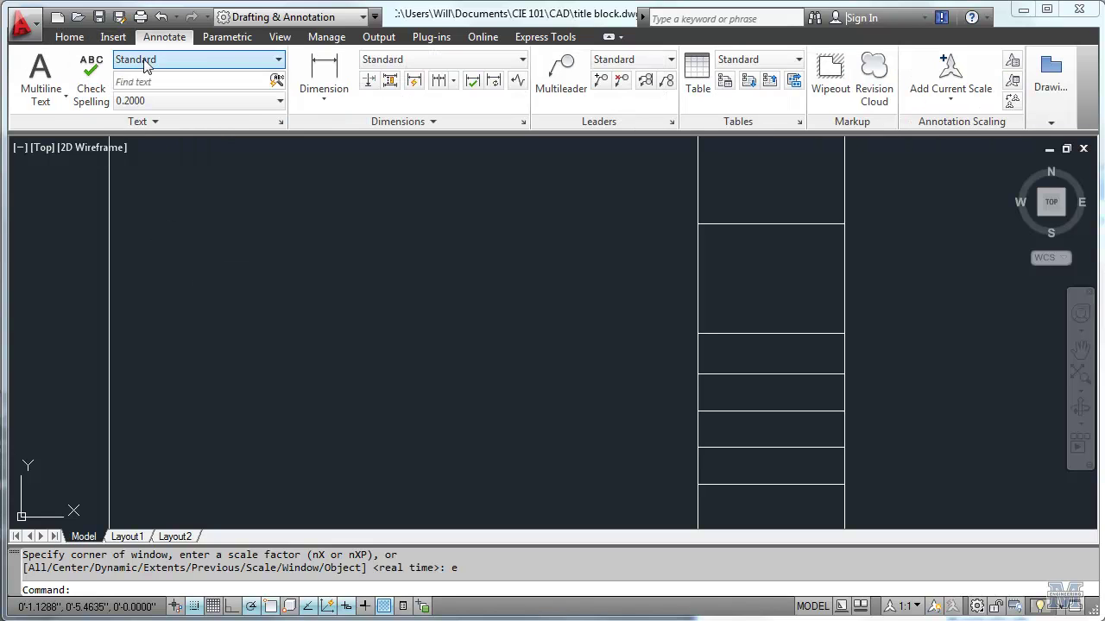
{"action": "left_click", "coordinate": [279, 60]}
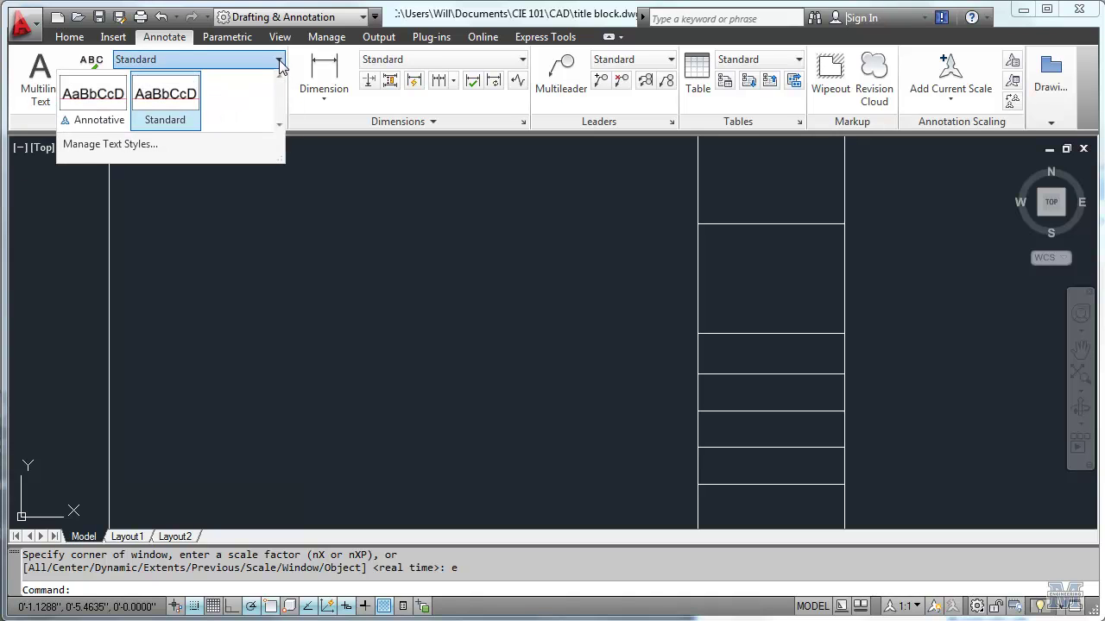
{"action": "left_click", "coordinate": [207, 145]}
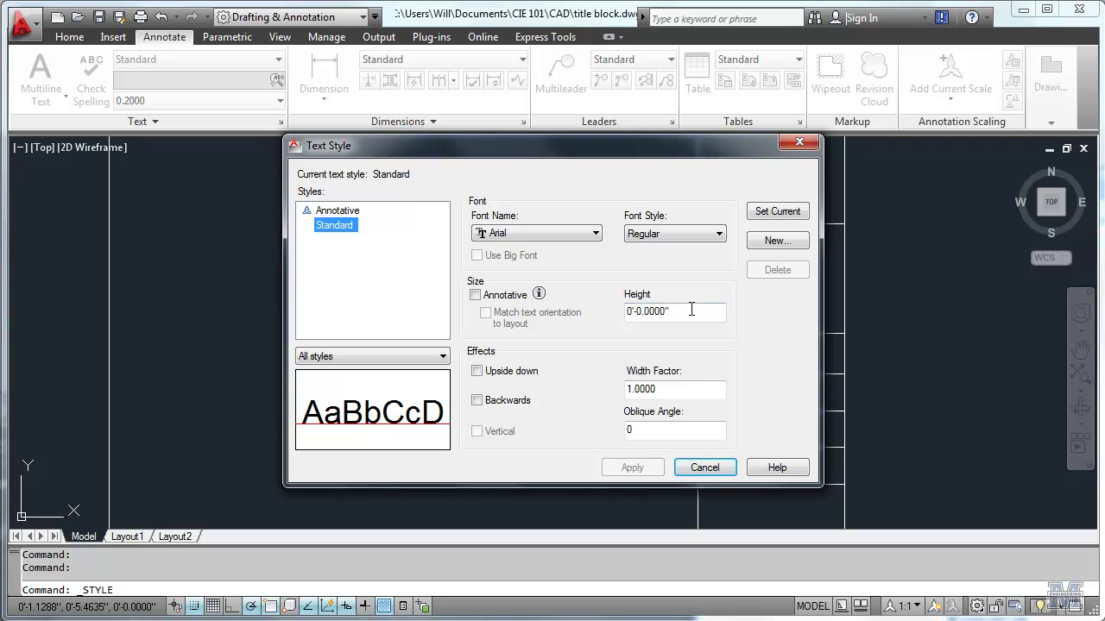
{"action": "left_click", "coordinate": [774, 240]}
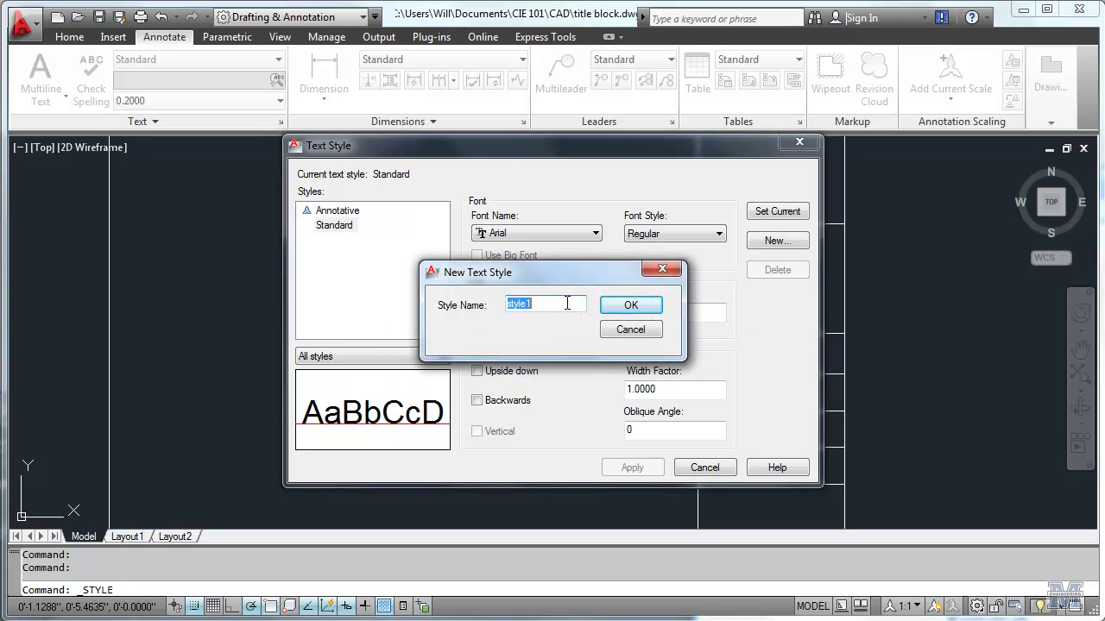
{"action": "type", "text": "050"}
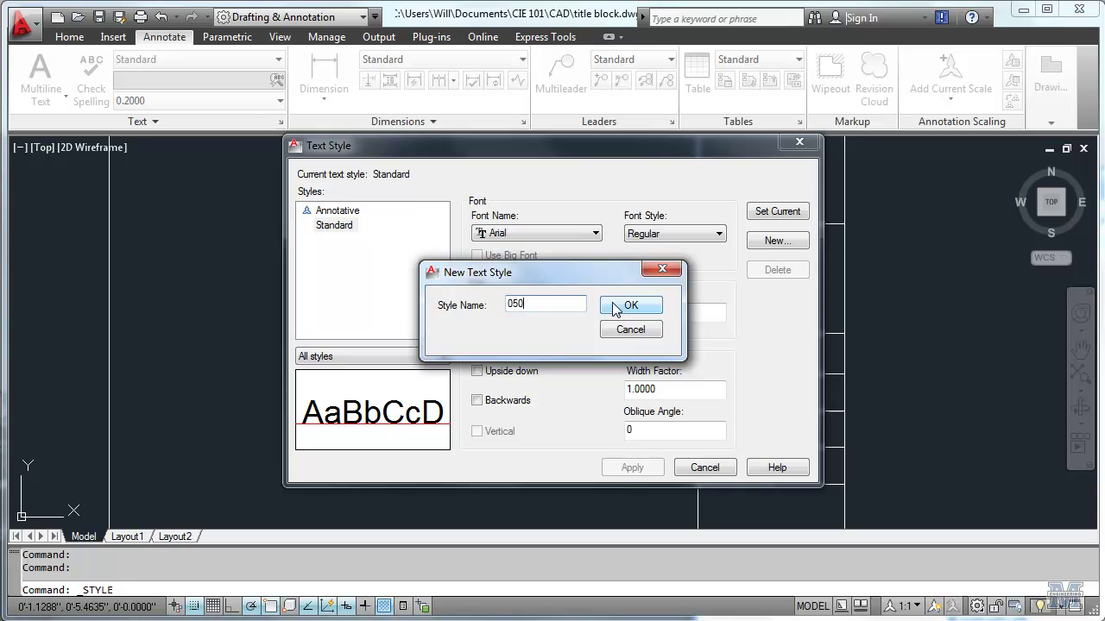
{"action": "left_click", "coordinate": [613, 307]}
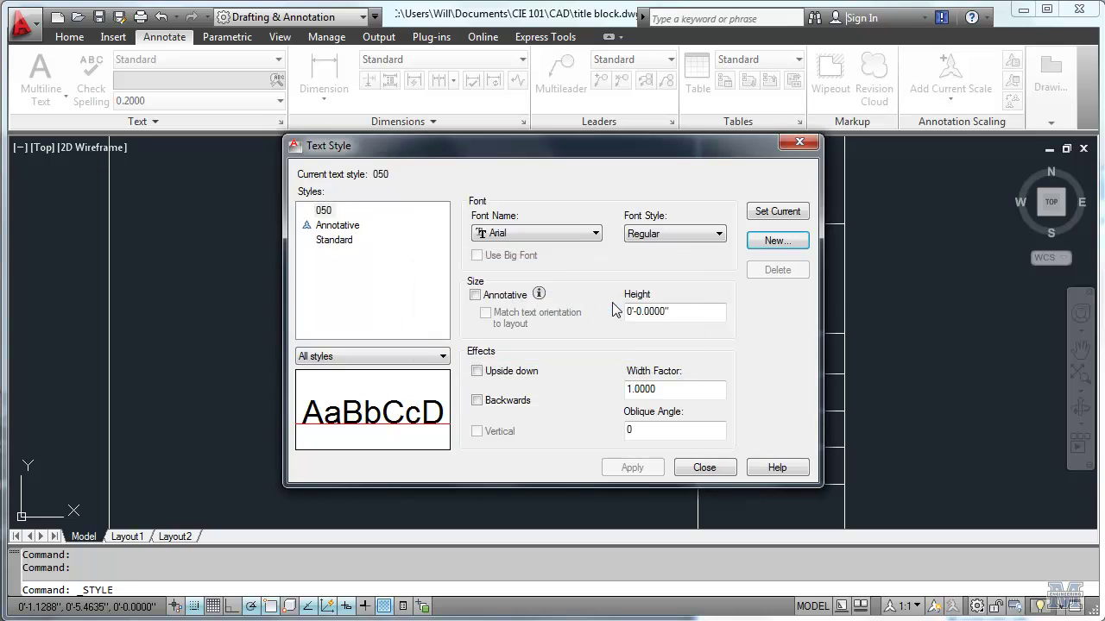
{"action": "left_click", "coordinate": [476, 296]}
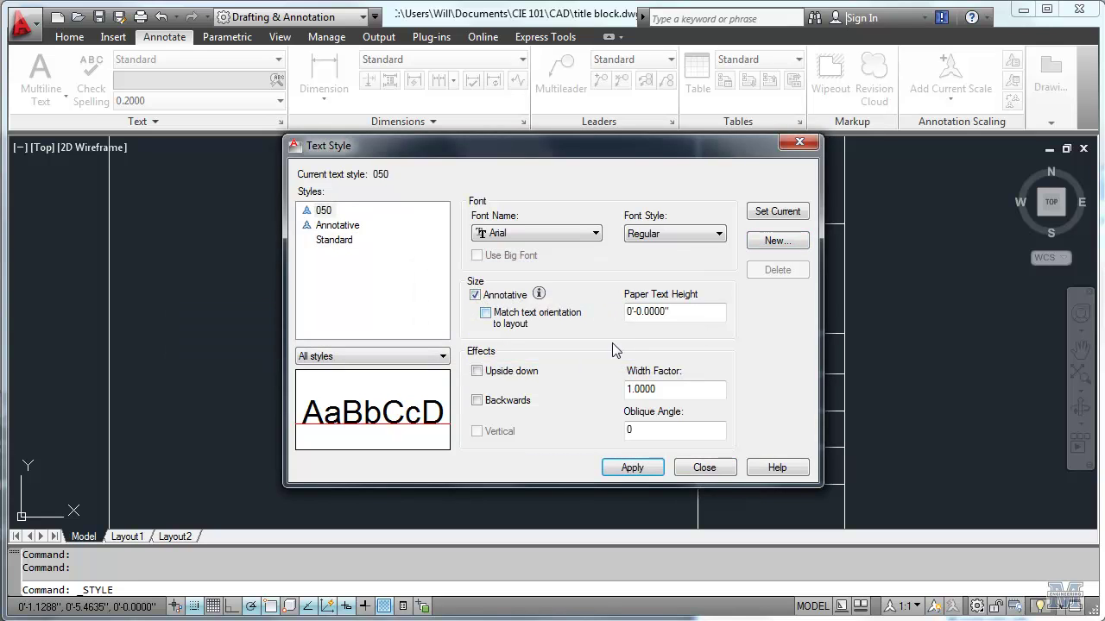
{"action": "left_click", "coordinate": [649, 311]}
{"action": "type", "text": "5"}
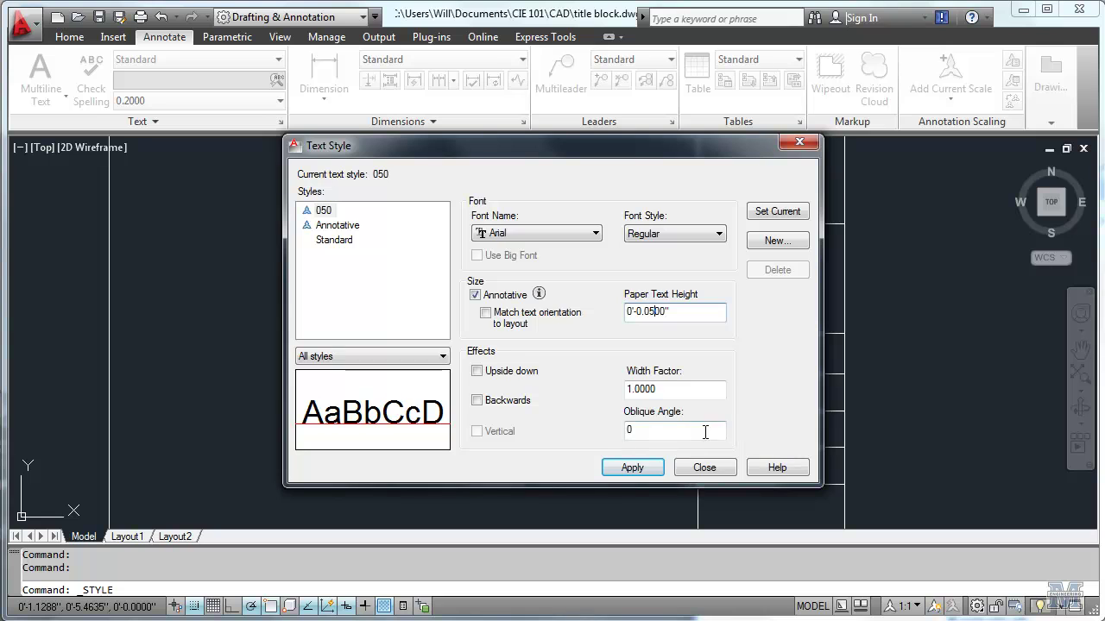
{"action": "left_click", "coordinate": [644, 470]}
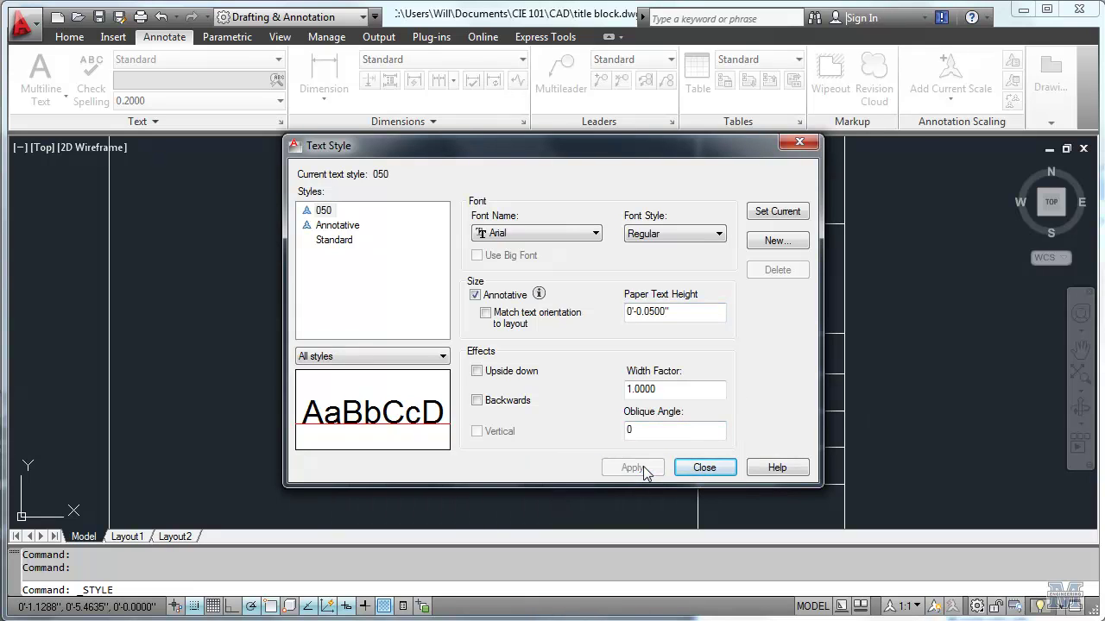
{"action": "left_click", "coordinate": [704, 468]}
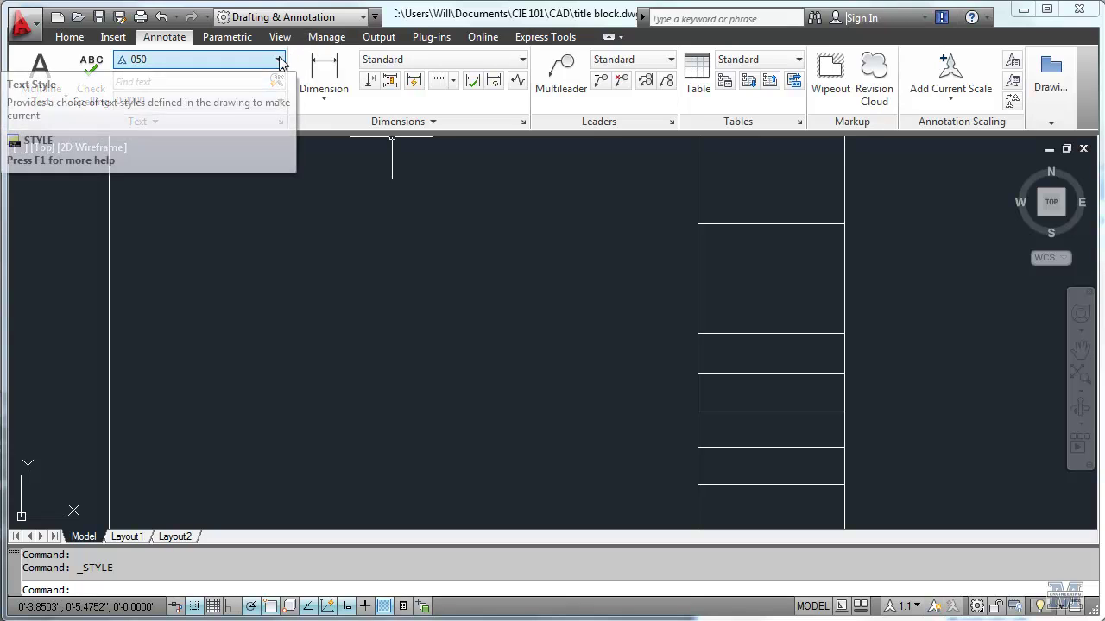
Step: Start single-line text at 1:1 annotation scale, then restart it with the title block in view
{"action": "left_click", "coordinate": [57, 100]}
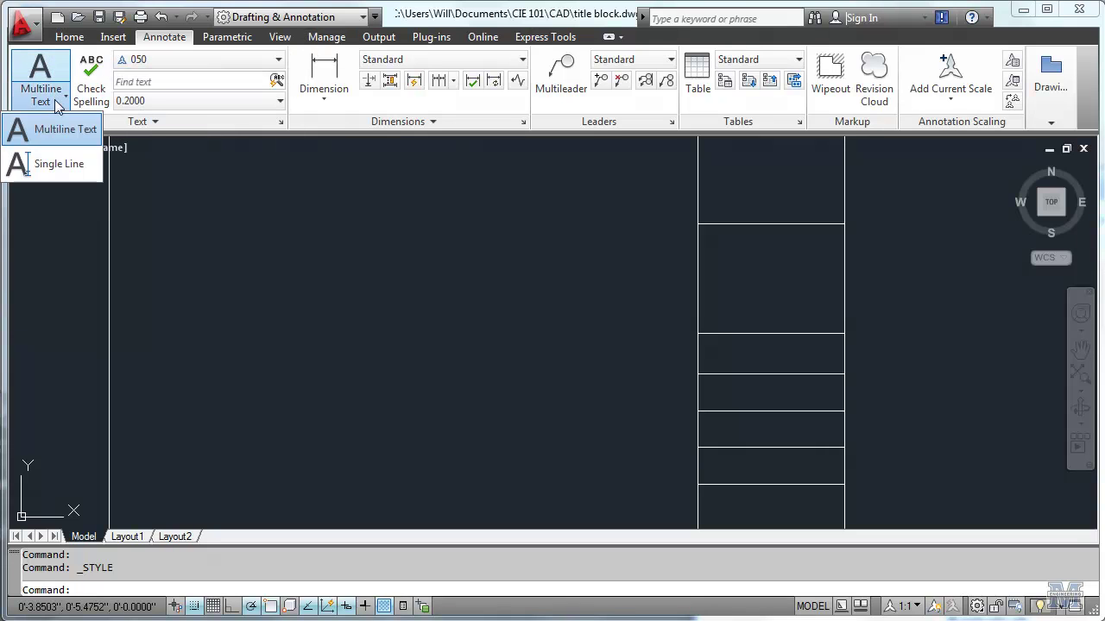
{"action": "left_click", "coordinate": [58, 164]}
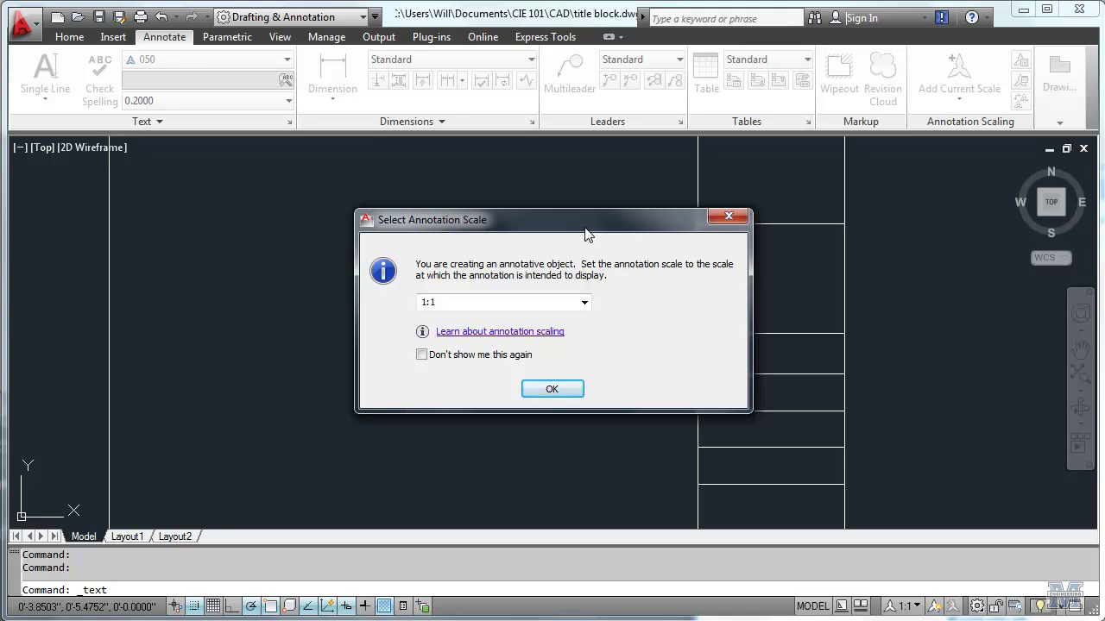
{"action": "left_click", "coordinate": [551, 388]}
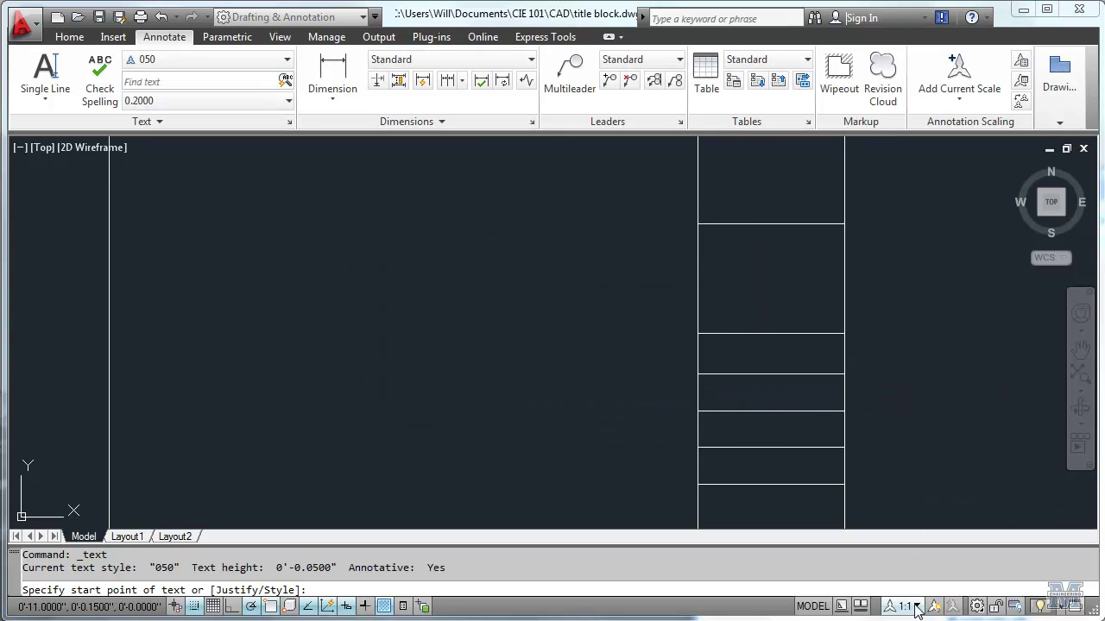
{"action": "key", "text": "Escape"}
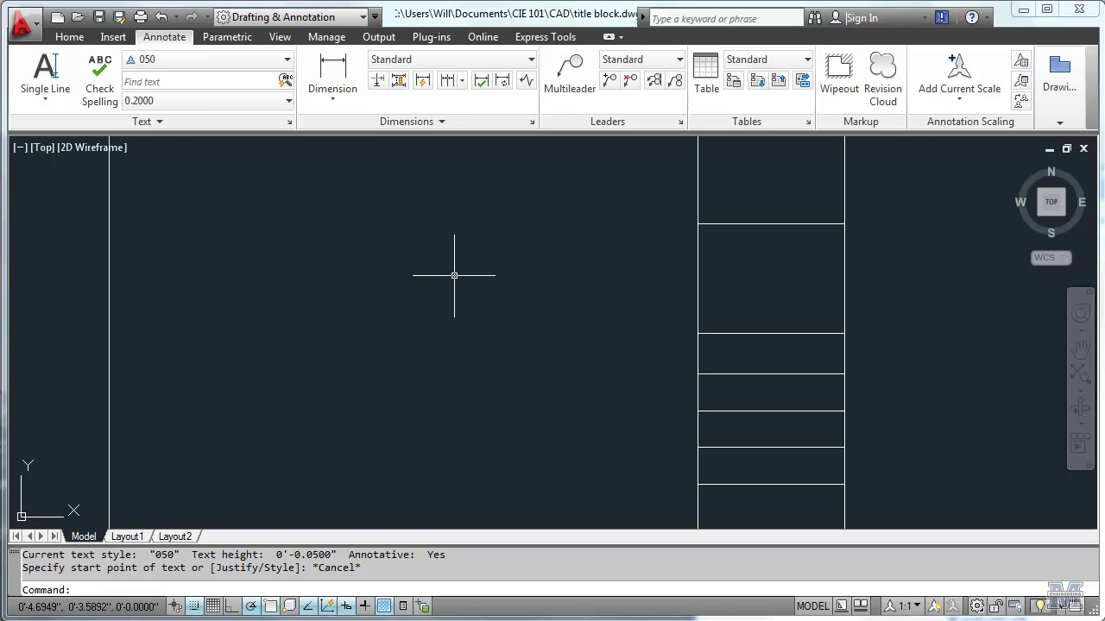
{"action": "left_click", "coordinate": [47, 73]}
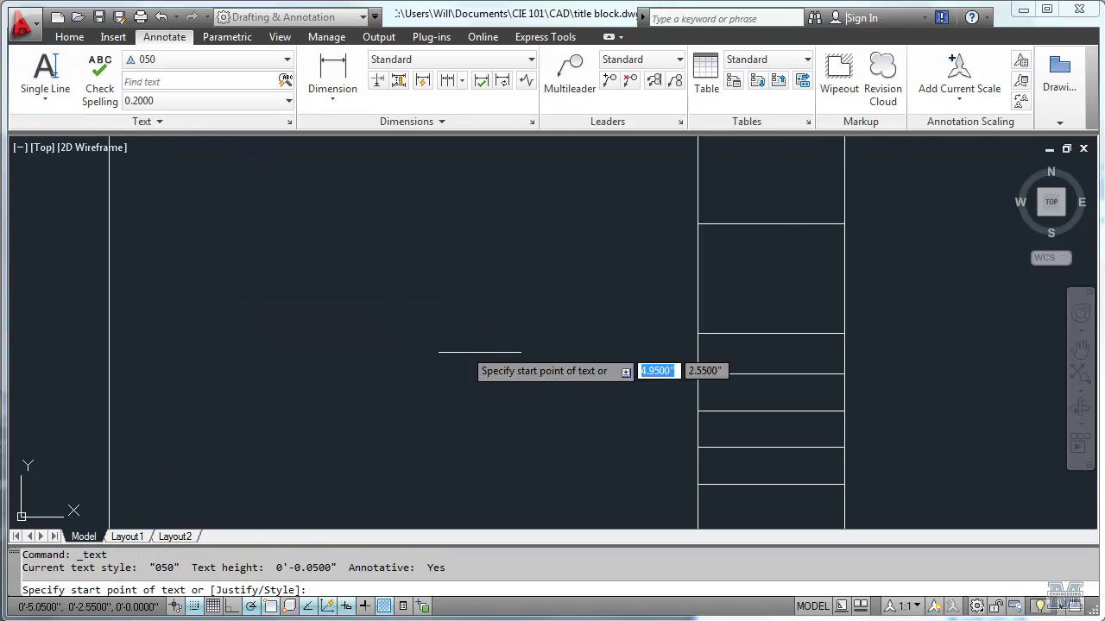
{"action": "scroll", "coordinate": [707, 488], "scroll_direction": "up", "scroll_amount": 1}
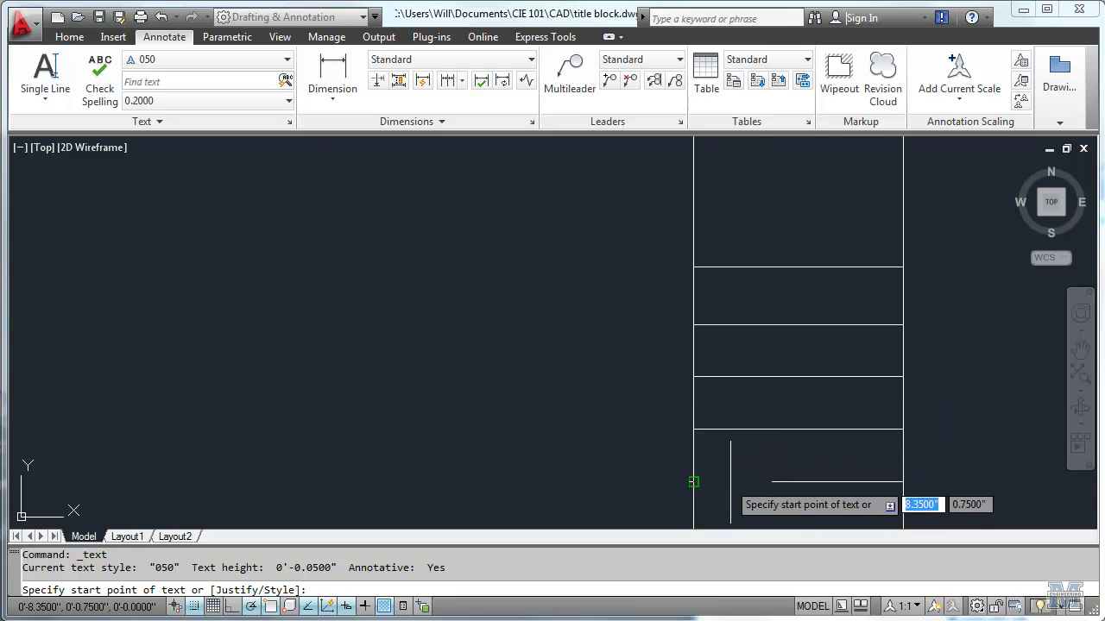
{"action": "middle_click_drag", "start_coordinate": [750, 478], "coordinate": [747, 405]}
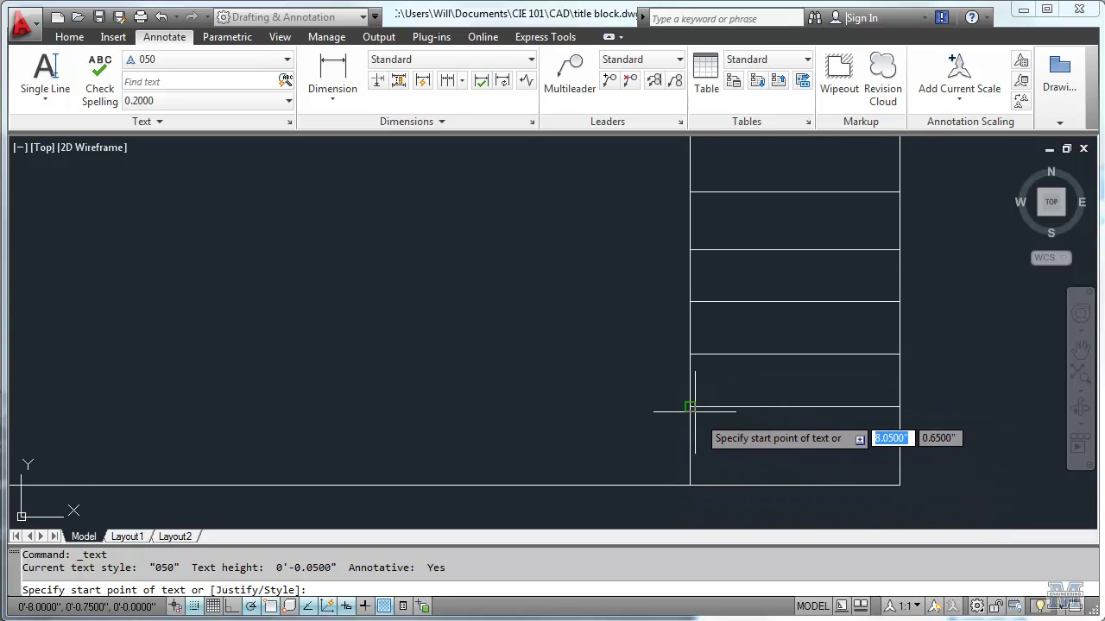
{"action": "scroll", "coordinate": [694, 411], "scroll_direction": "up", "scroll_amount": 1}
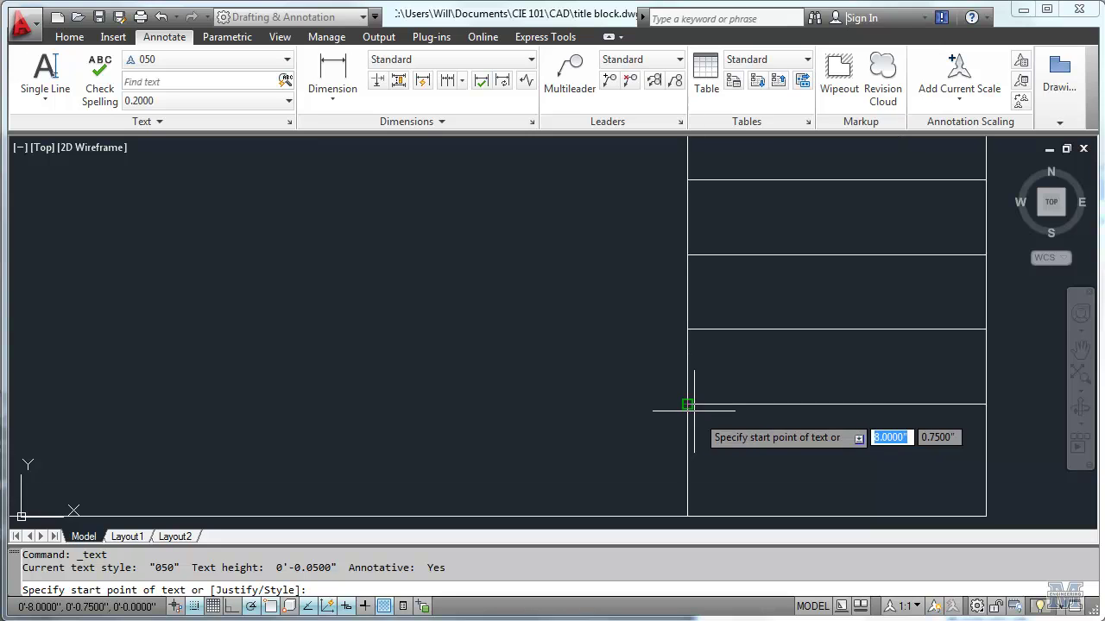
{"action": "scroll", "coordinate": [694, 411], "scroll_direction": "up", "scroll_amount": 1}
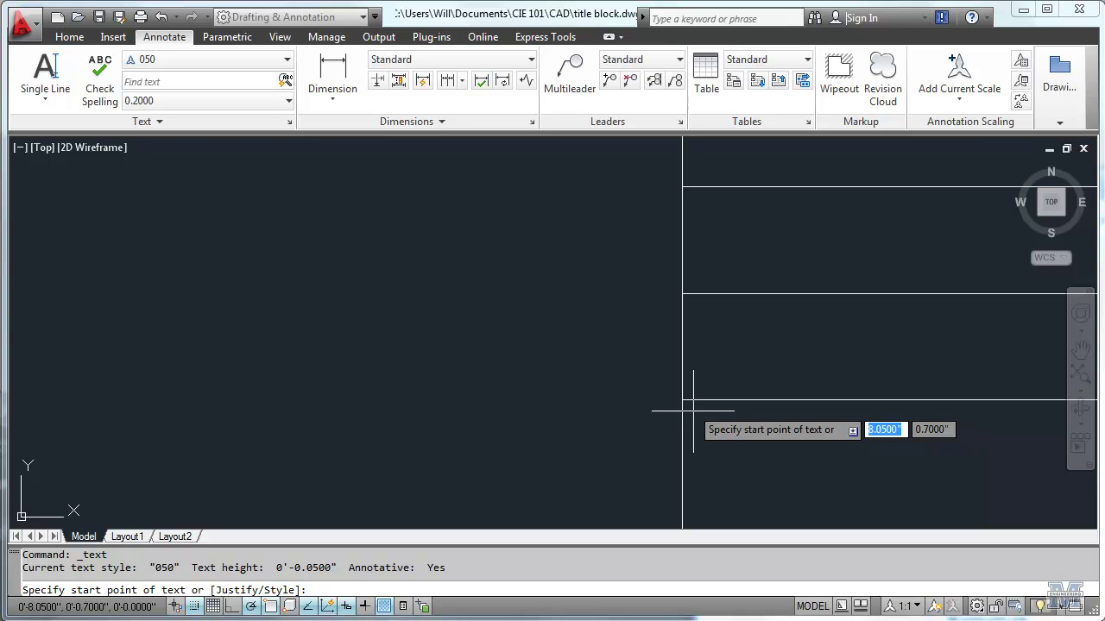
Step: Place top-left justified, unrotated text 'DRAWING #' at the bottom cell's top-left corner
{"action": "type", "text": "justify"}
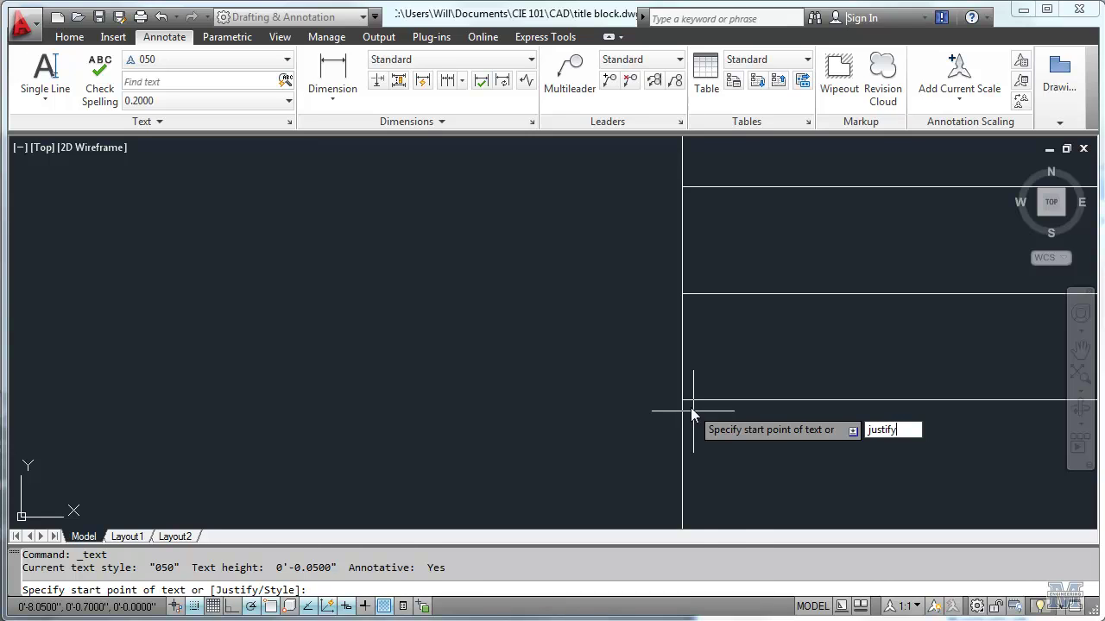
{"action": "key", "text": "Return"}
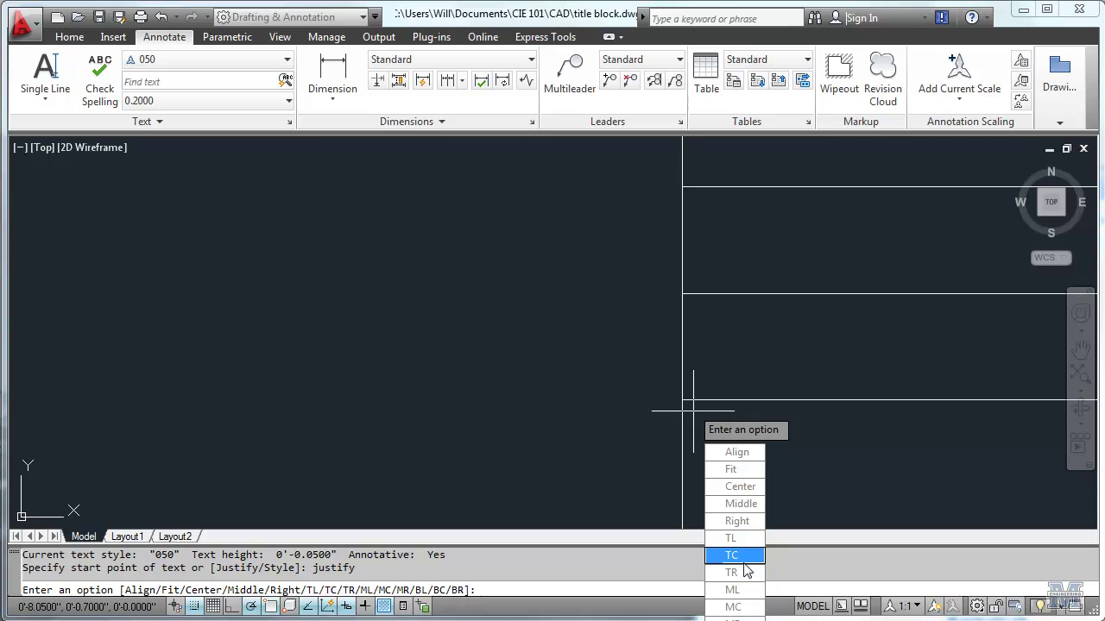
{"action": "left_click", "coordinate": [731, 538]}
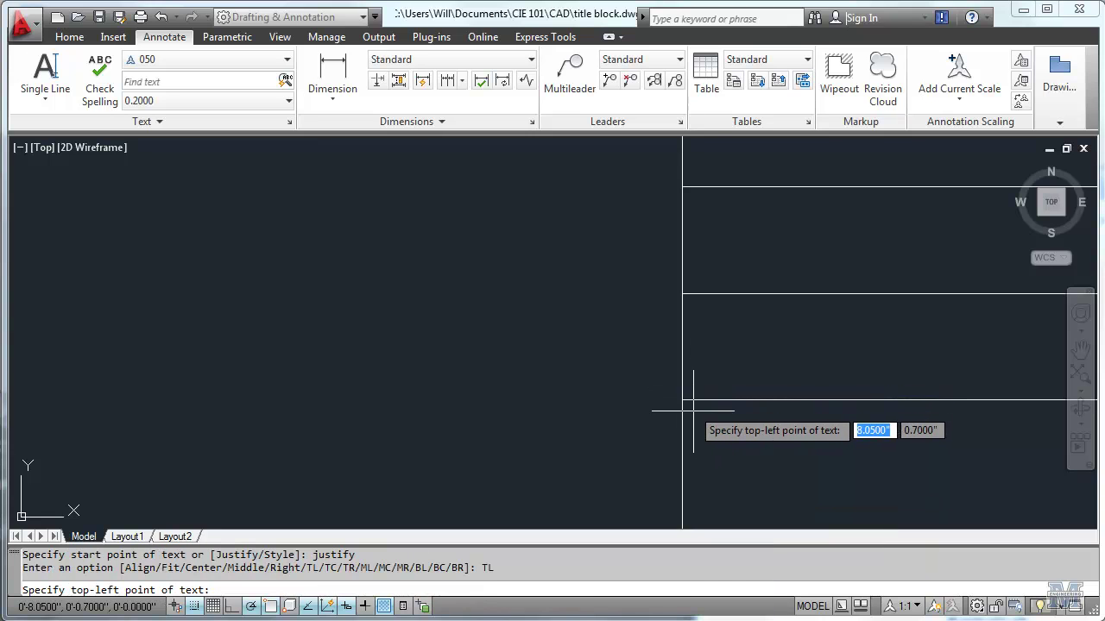
{"action": "left_click", "coordinate": [693, 411]}
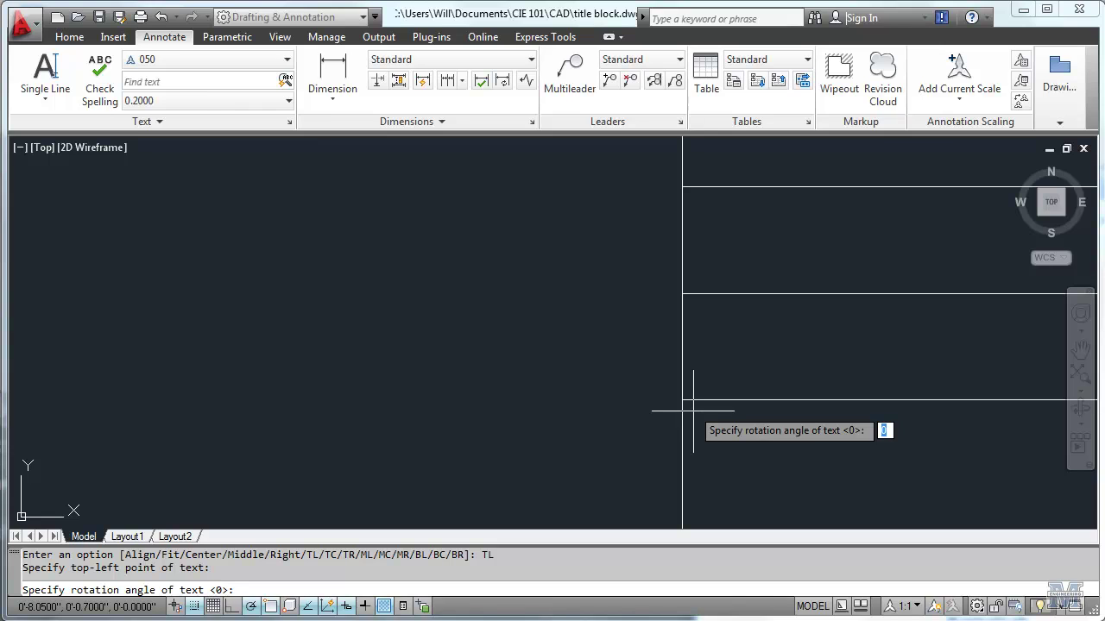
{"action": "key", "text": "Return"}
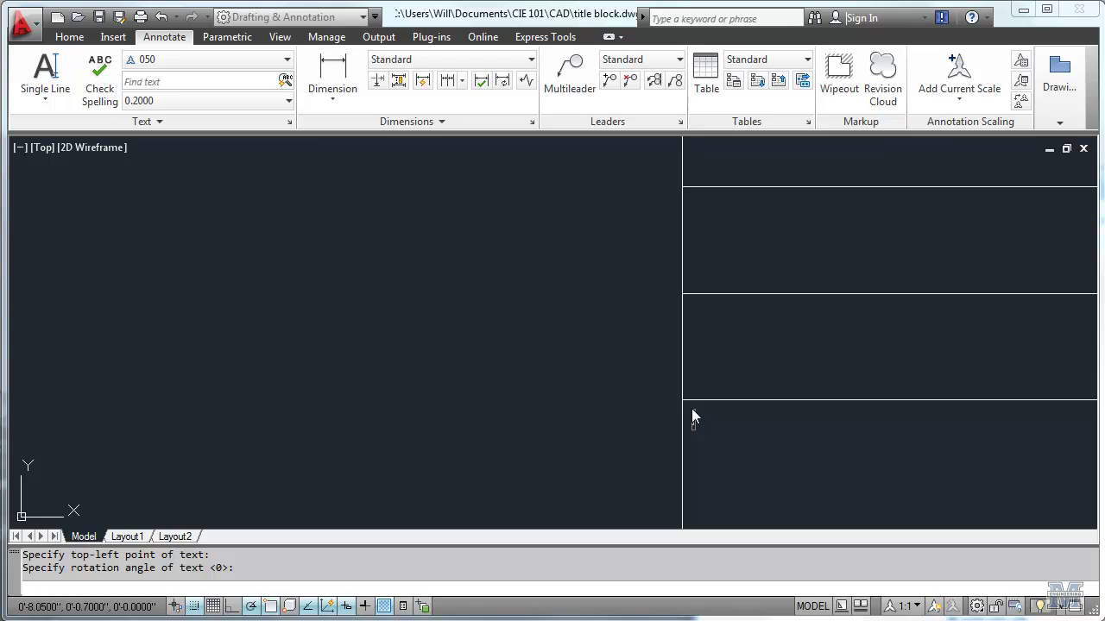
{"action": "type", "text": "DRAWING #"}
{"action": "key", "text": "Return"}
{"action": "key", "text": "Return"}
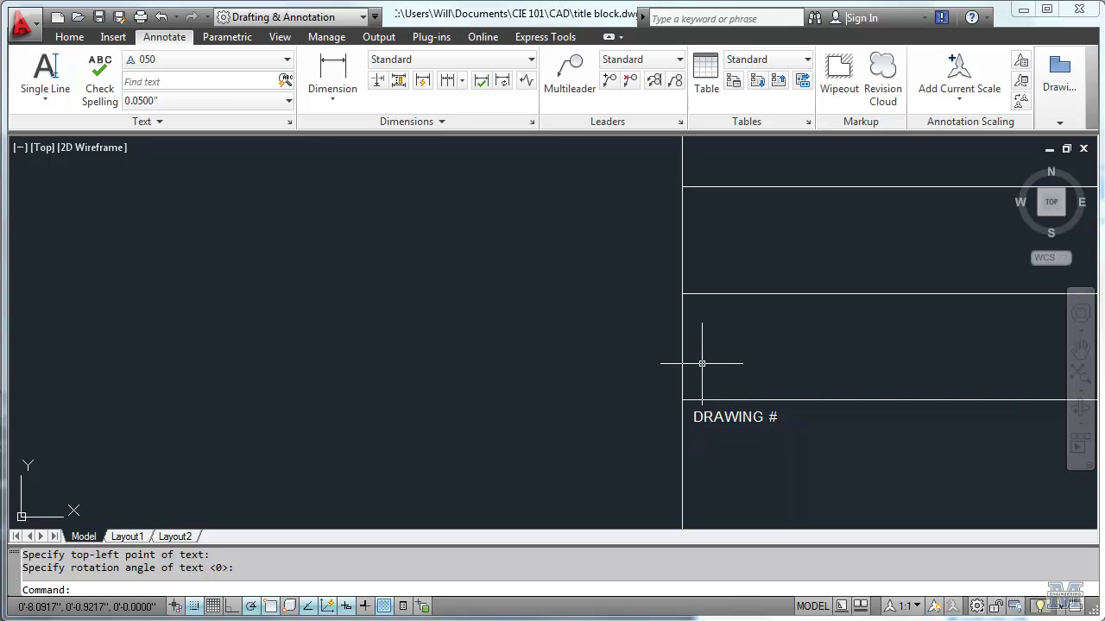
Step: Add a top-left justified 'SCALE' label at the middle cell's corner with 0 rotation
{"action": "left_click", "coordinate": [47, 84]}
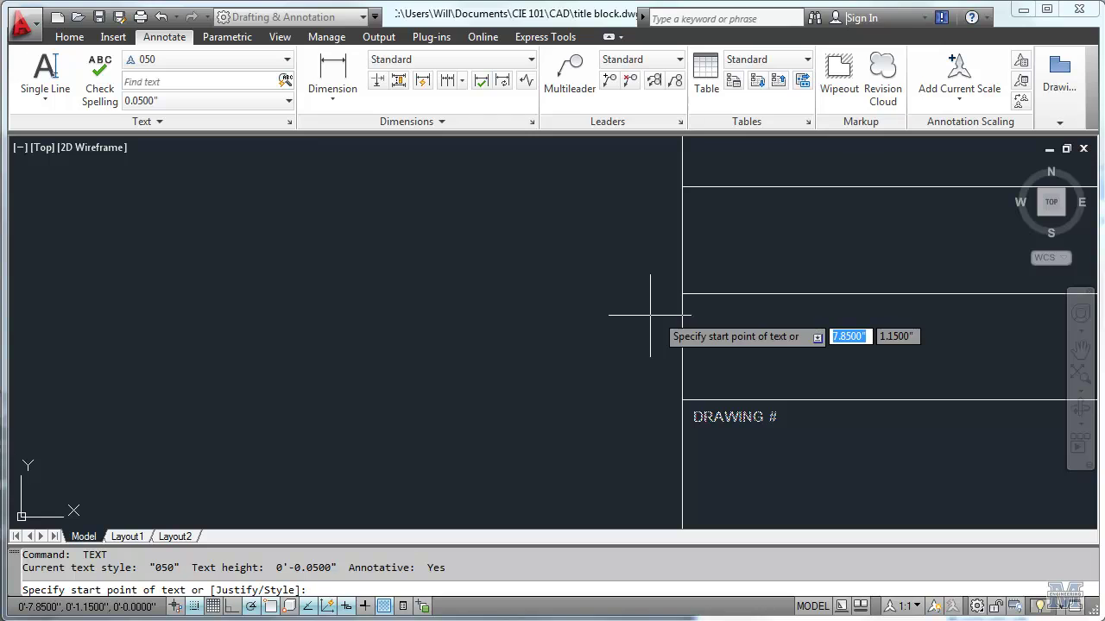
{"action": "type", "text": "TL"}
{"action": "key", "text": "Return"}
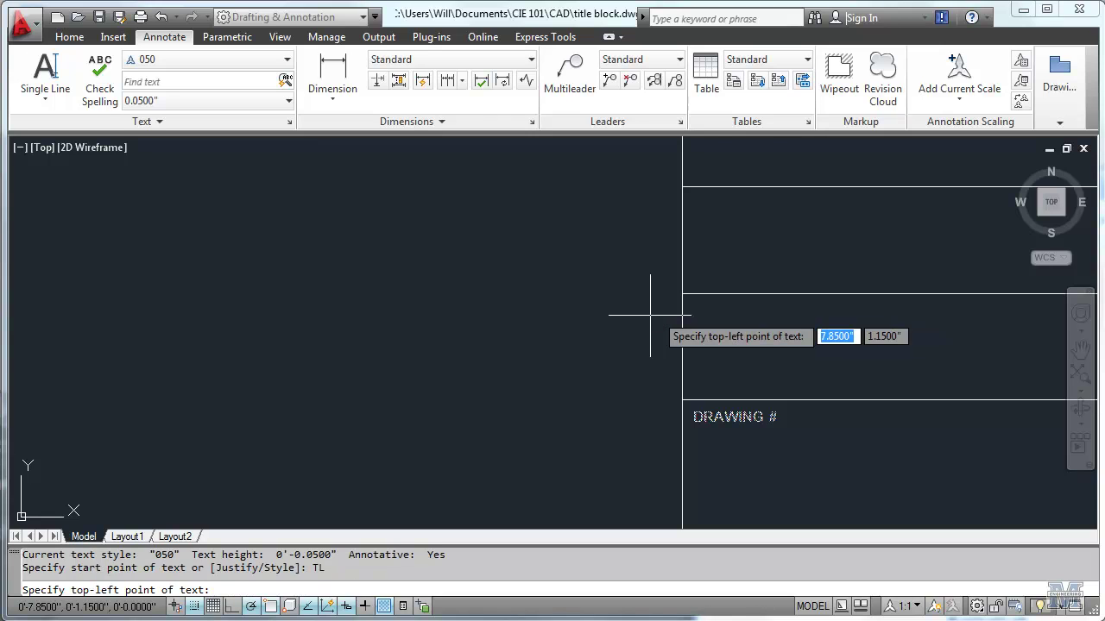
{"action": "left_click", "coordinate": [693, 304]}
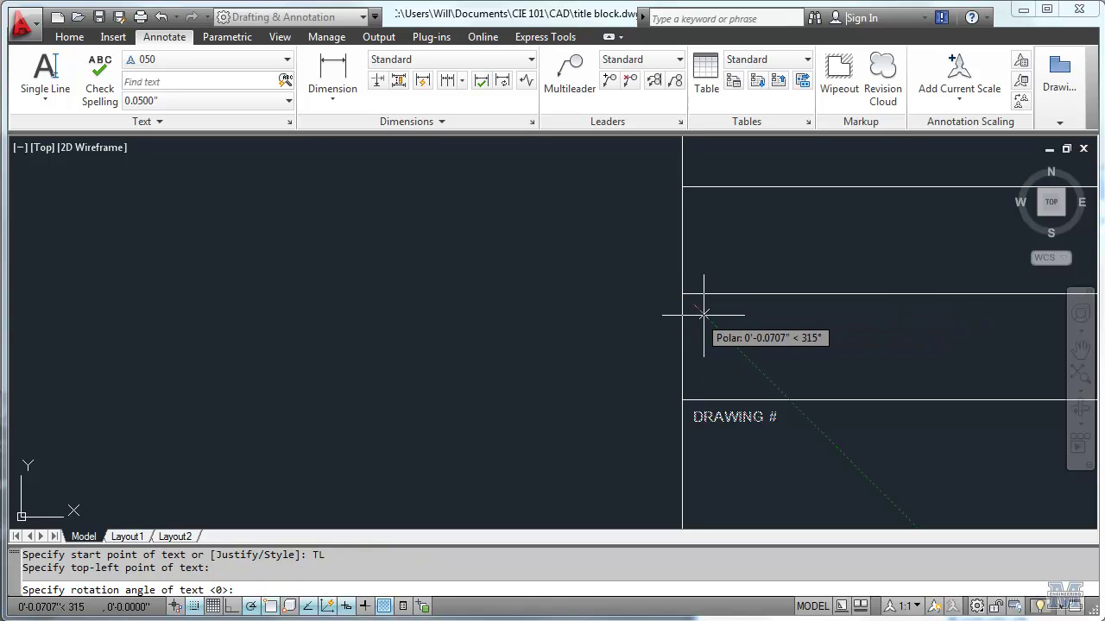
{"action": "key", "text": "Return"}
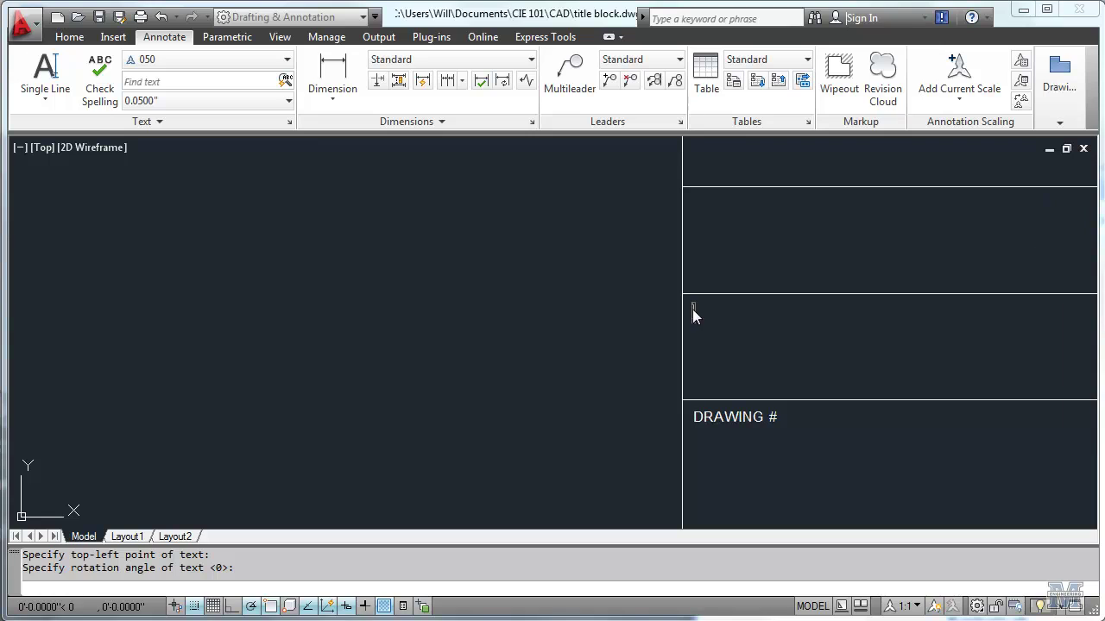
{"action": "type", "text": "SCALE"}
{"action": "key", "text": "Return"}
{"action": "key", "text": "Return"}
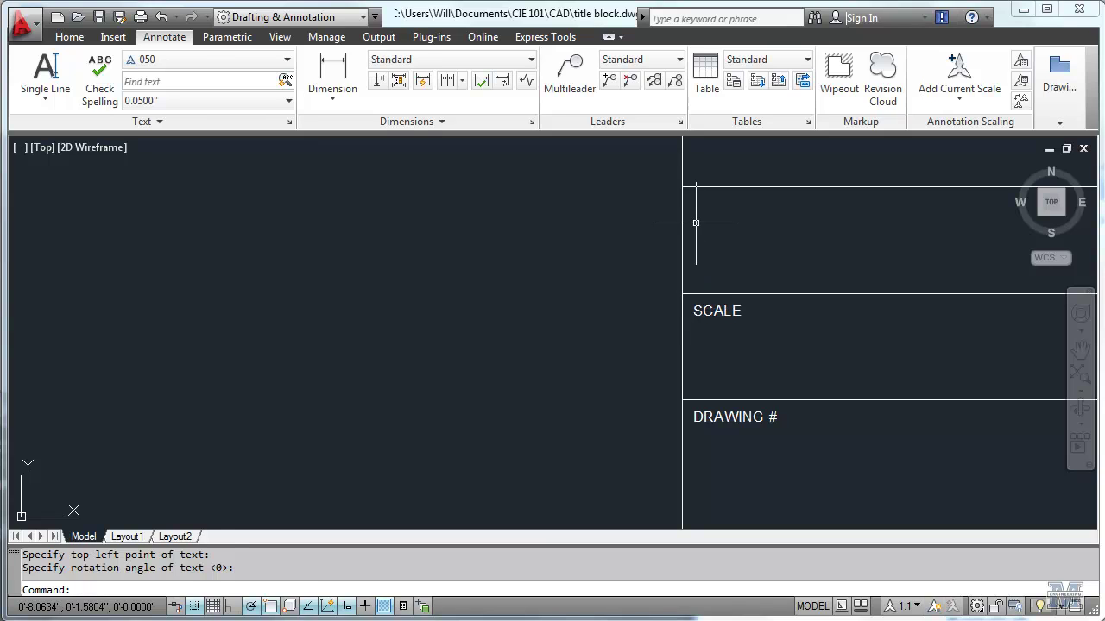
Step: Add a top-left justified 'DATE' label at the top cell's corner with 0 rotation
{"action": "key", "text": "Return"}
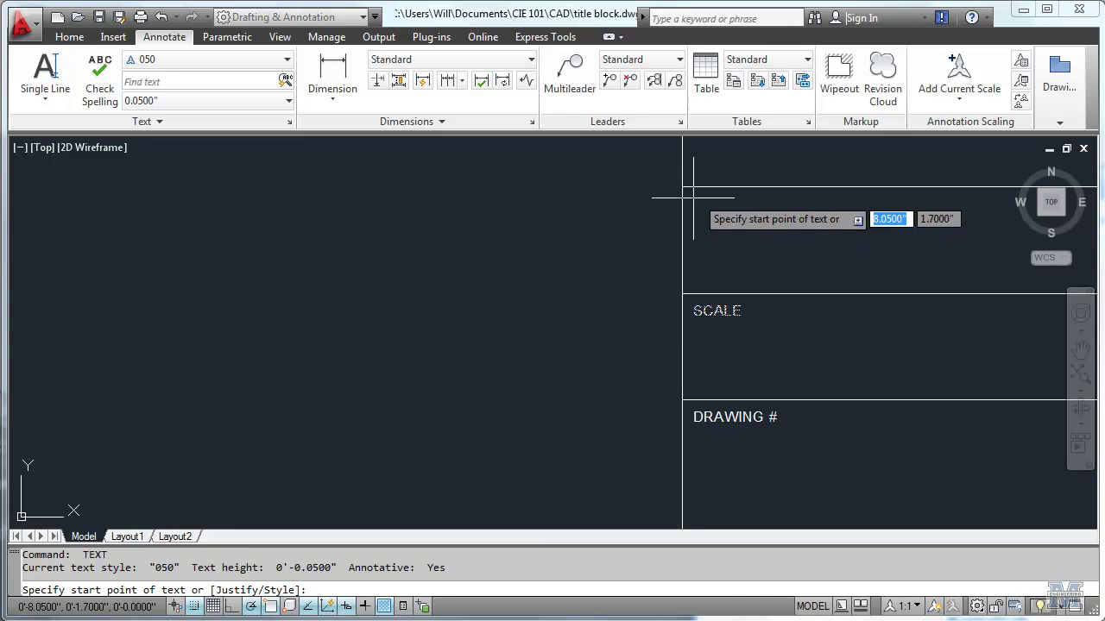
{"action": "type", "text": "TL"}
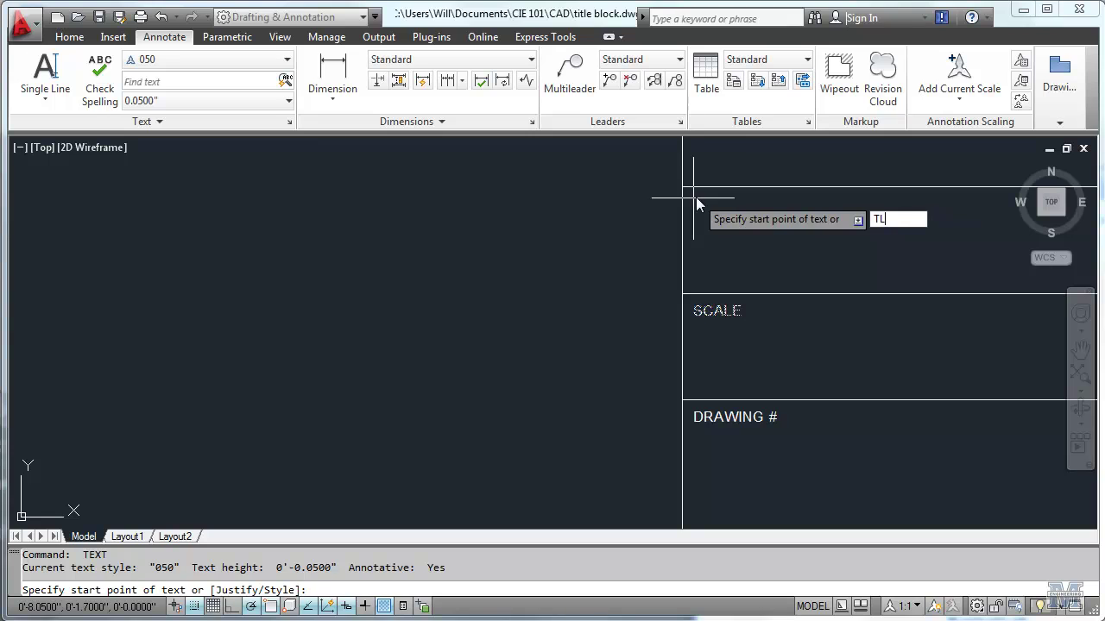
{"action": "key", "text": "Return"}
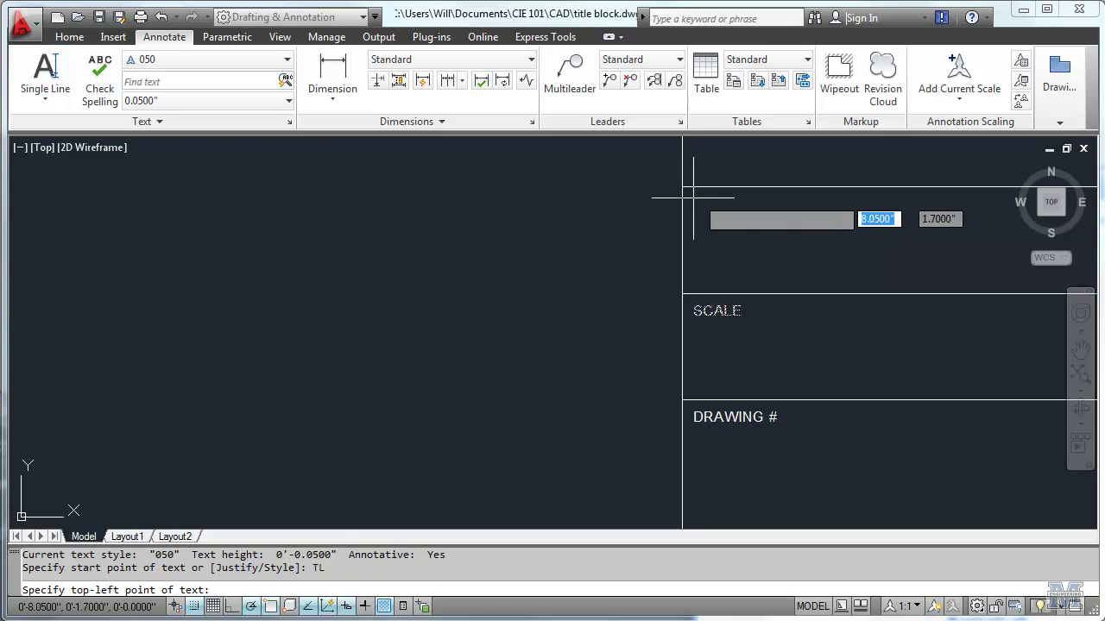
{"action": "left_click", "coordinate": [693, 198]}
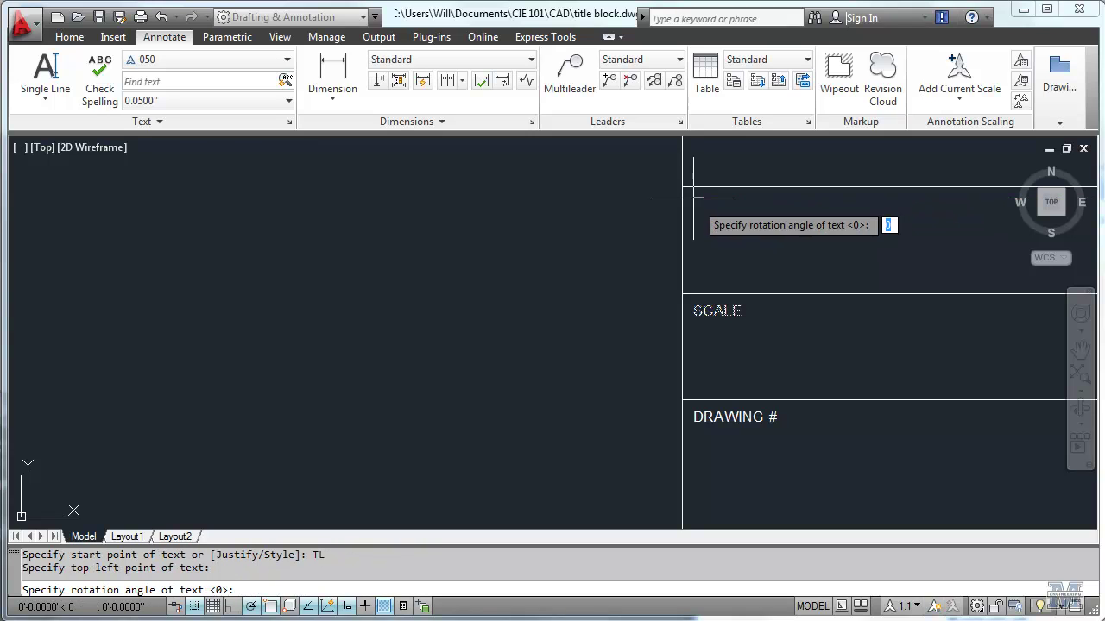
{"action": "key", "text": "Return"}
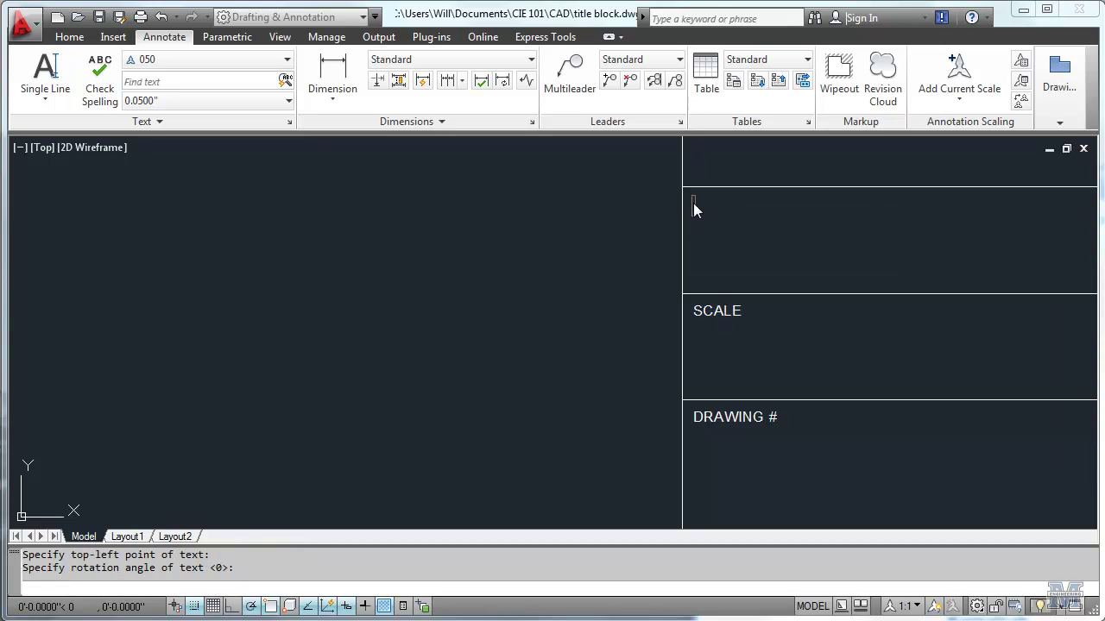
{"action": "type", "text": "DATE"}
{"action": "key", "text": "Return"}
{"action": "key", "text": "Return"}
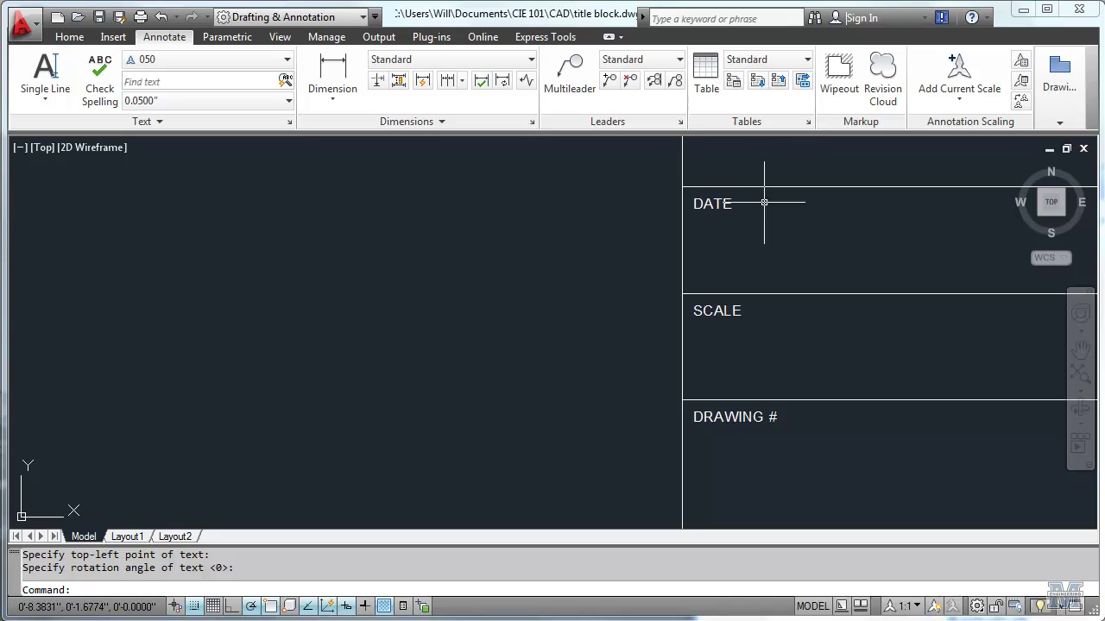
Step: Place a top-left justified 'LAB SECTION' label in the cell above DATE
{"action": "middle_click_drag", "start_coordinate": [752, 181], "coordinate": [725, 415]}
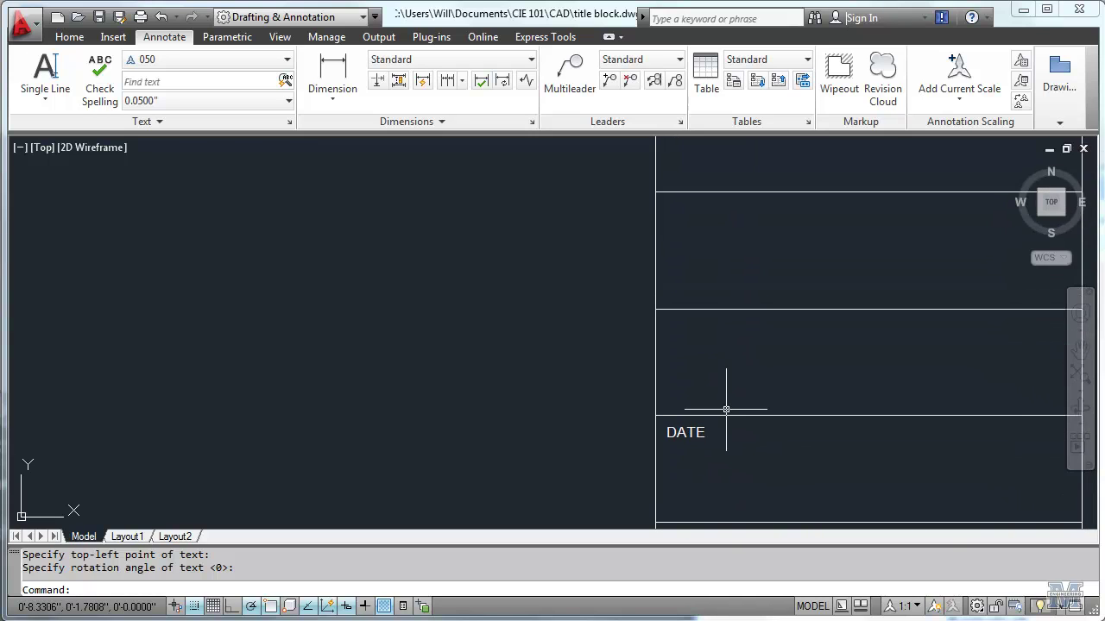
{"action": "key", "text": "Return"}
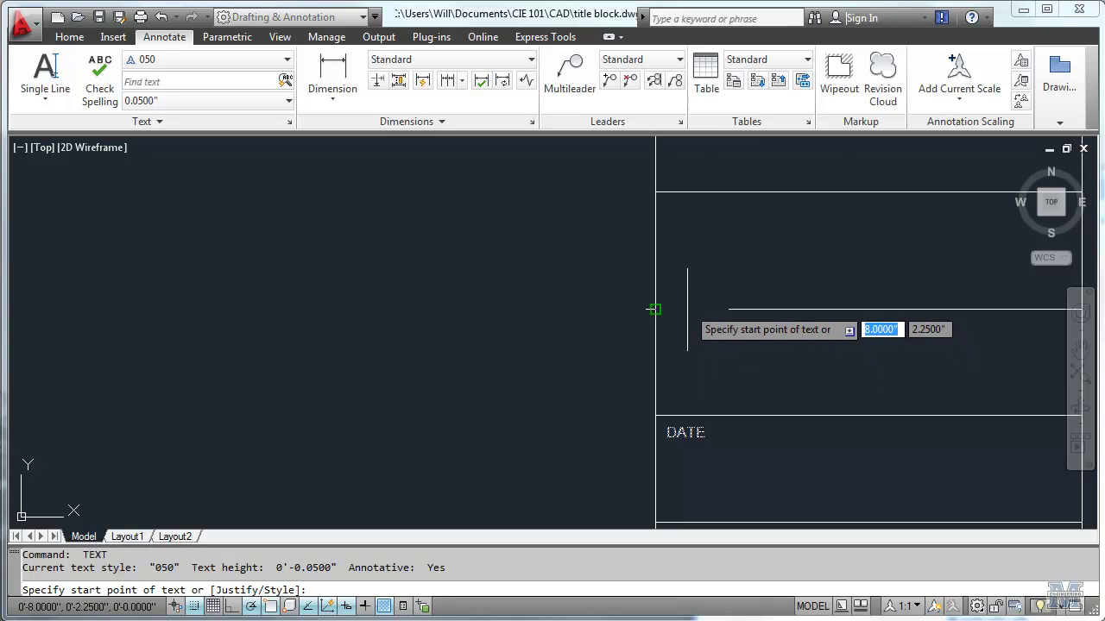
{"action": "type", "text": "TL"}
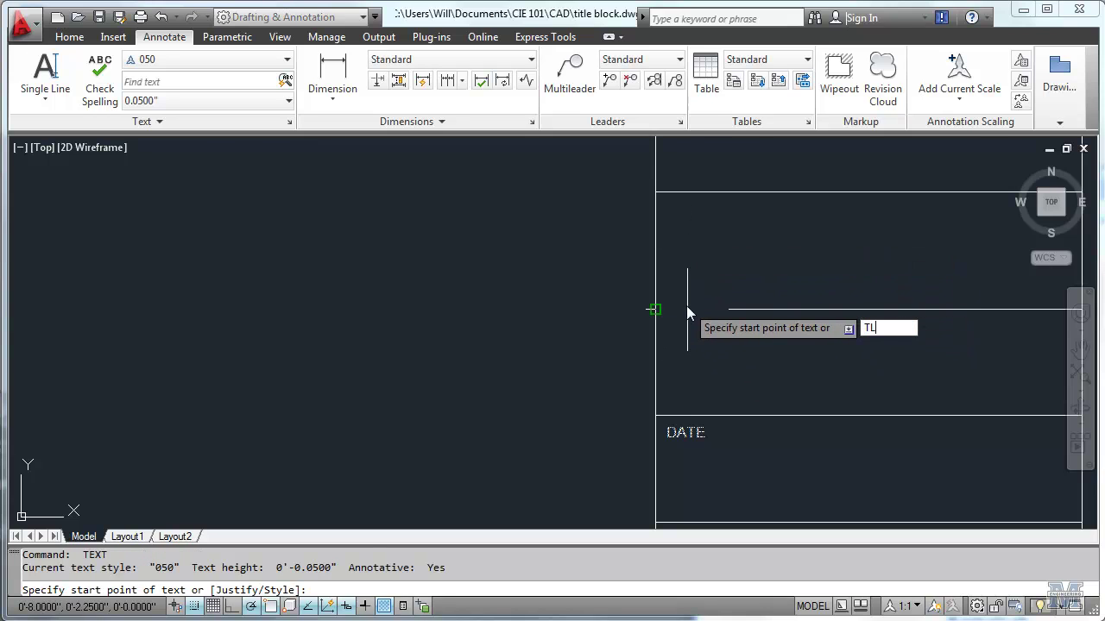
{"action": "key", "text": "Return"}
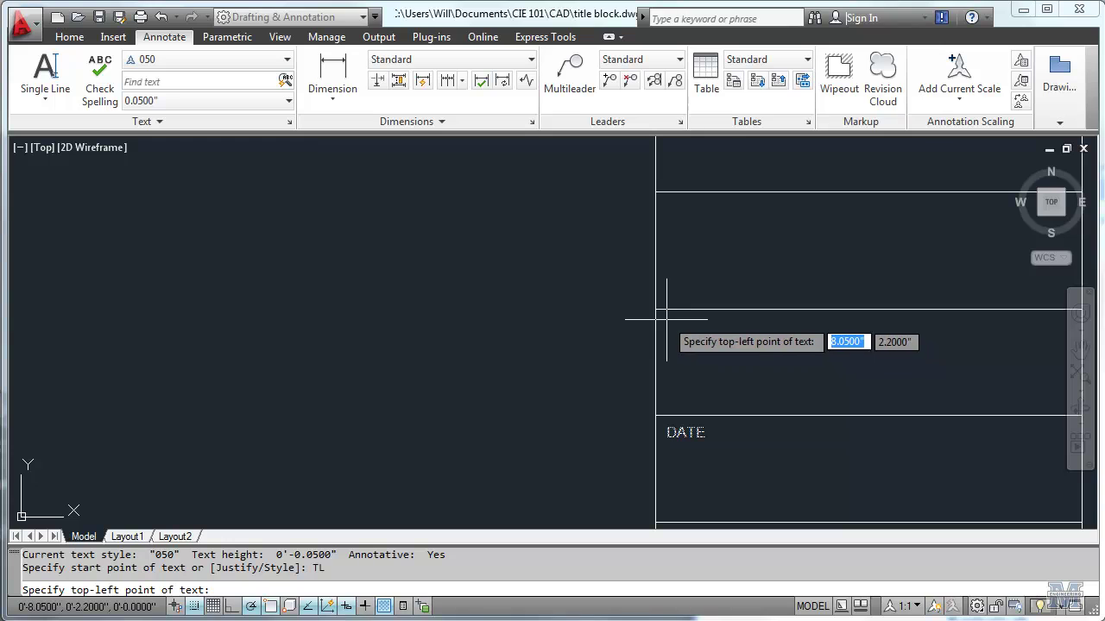
{"action": "left_click", "coordinate": [666, 320]}
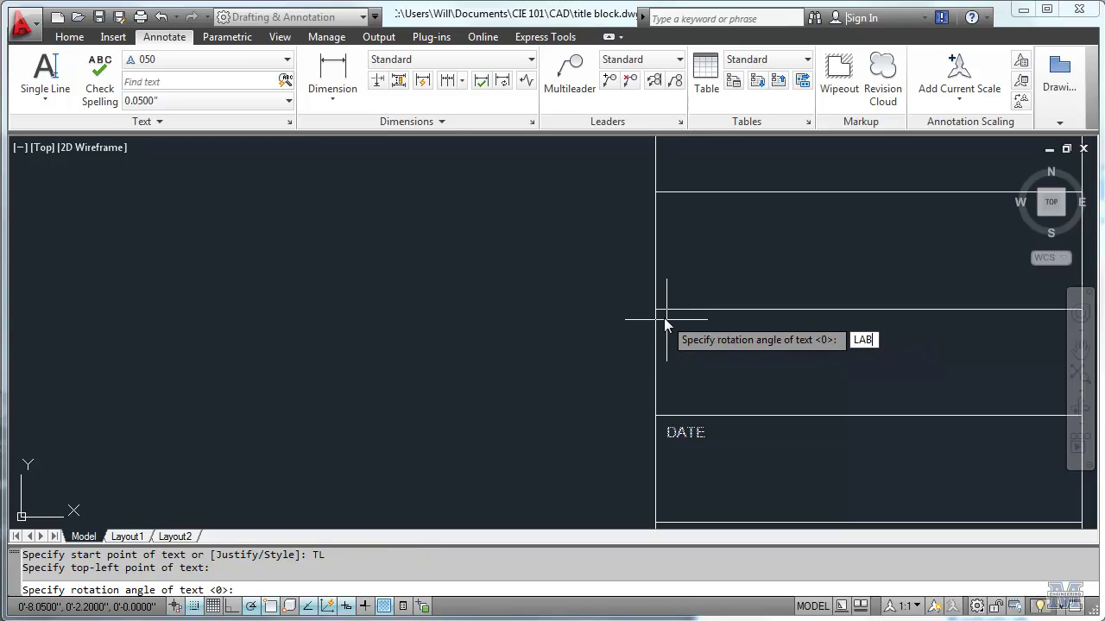
{"action": "key", "text": "BackSpace"}
{"action": "key", "text": "BackSpace"}
{"action": "key", "text": "BackSpace"}
{"action": "key", "text": "Return"}
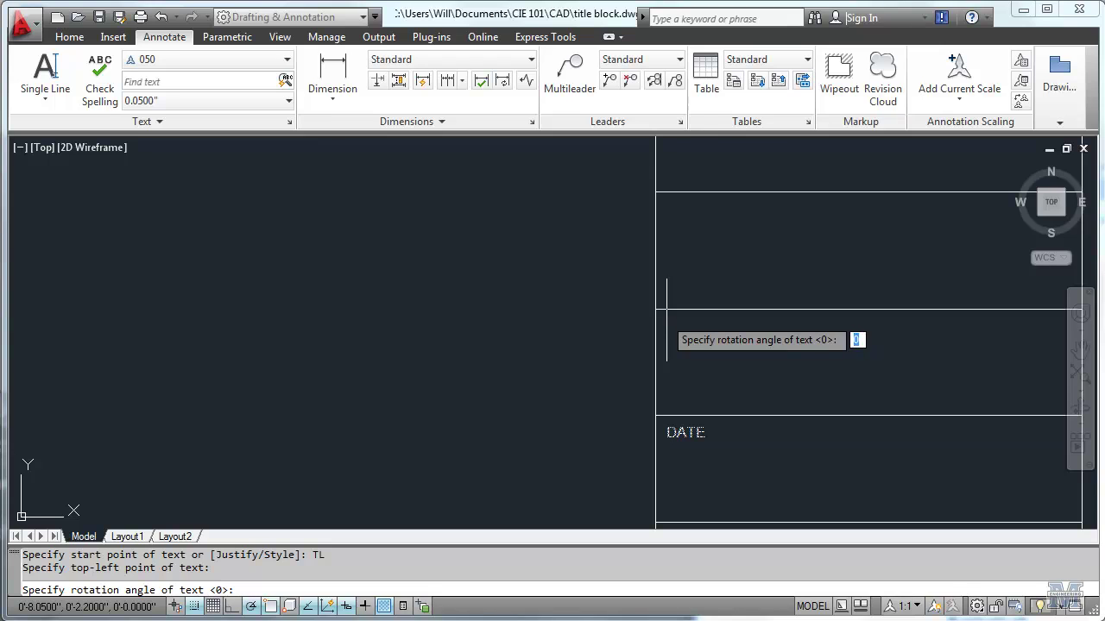
{"action": "type", "text": "LAB SE"}
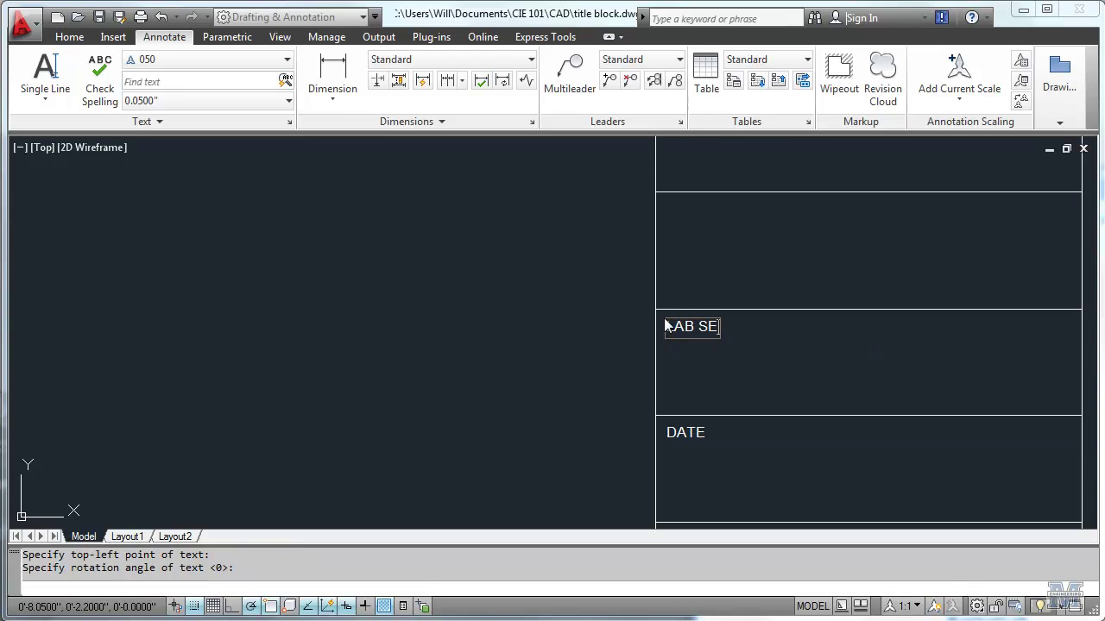
{"action": "type", "text": "CTION"}
{"action": "key", "text": "Return"}
{"action": "key", "text": "Return"}
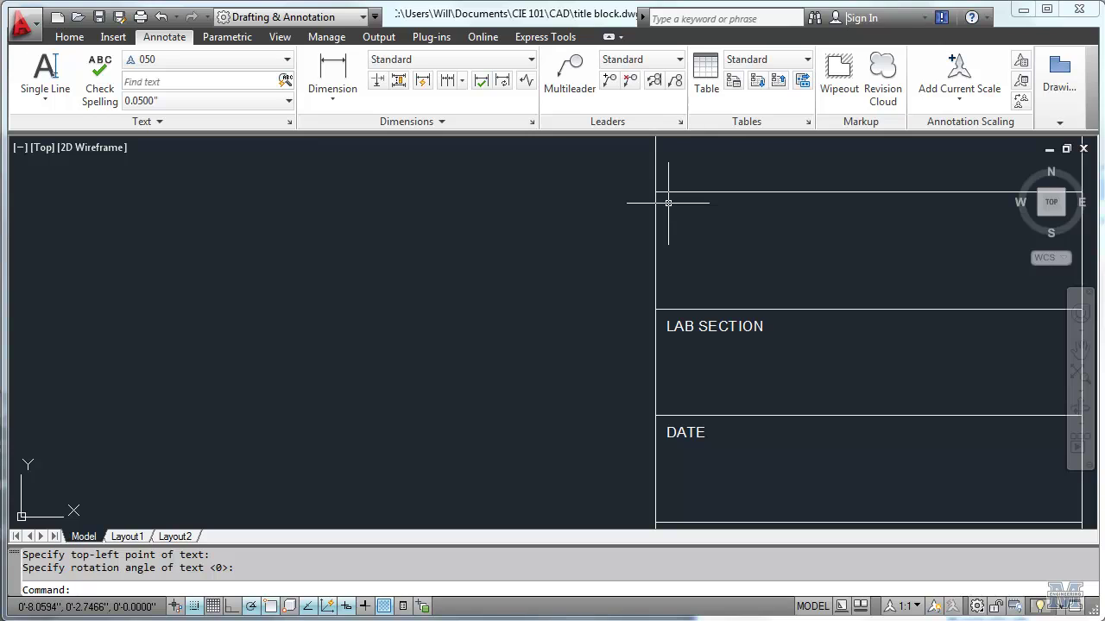
Step: Place a top-left justified 'DRAWN BY' label in the cell above LAB SECTION
{"action": "key", "text": "Return"}
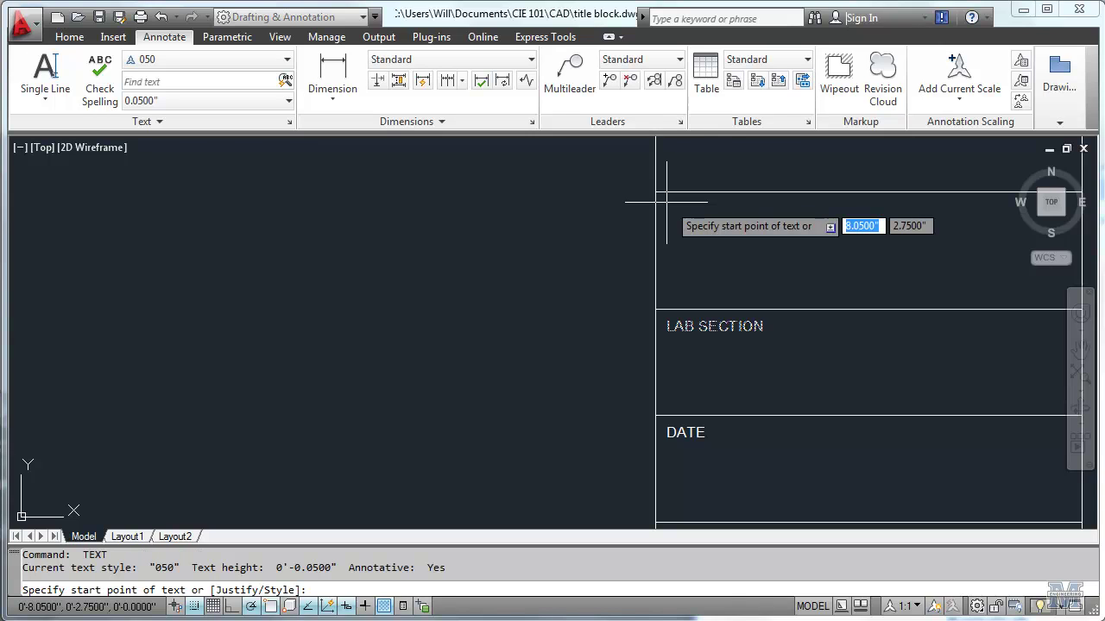
{"action": "type", "text": "TL"}
{"action": "key", "text": "Return"}
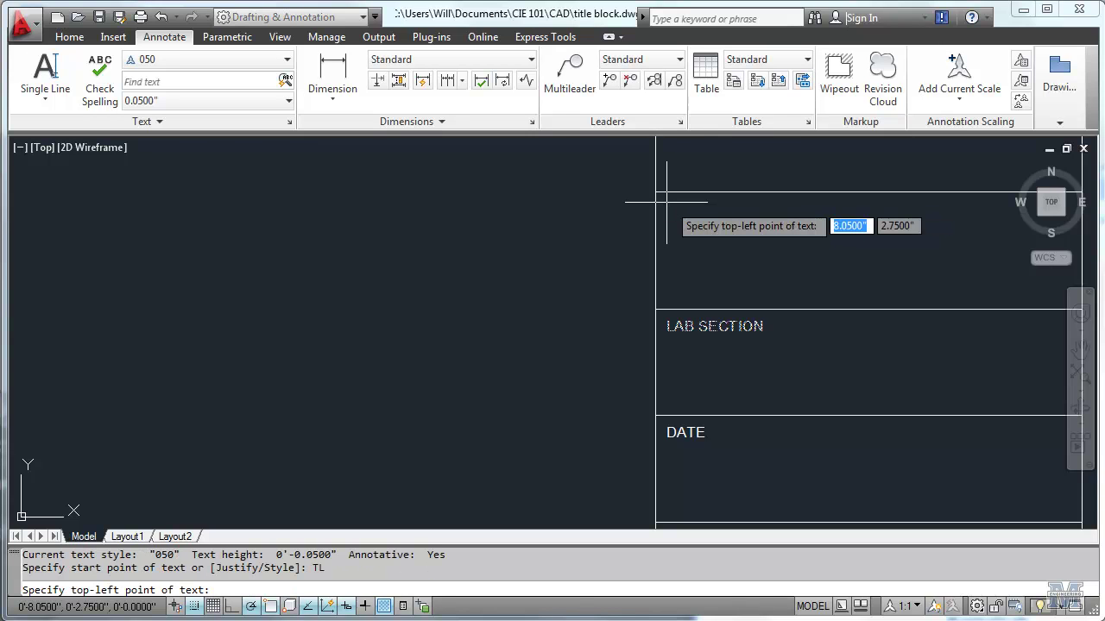
{"action": "left_click", "coordinate": [665, 202]}
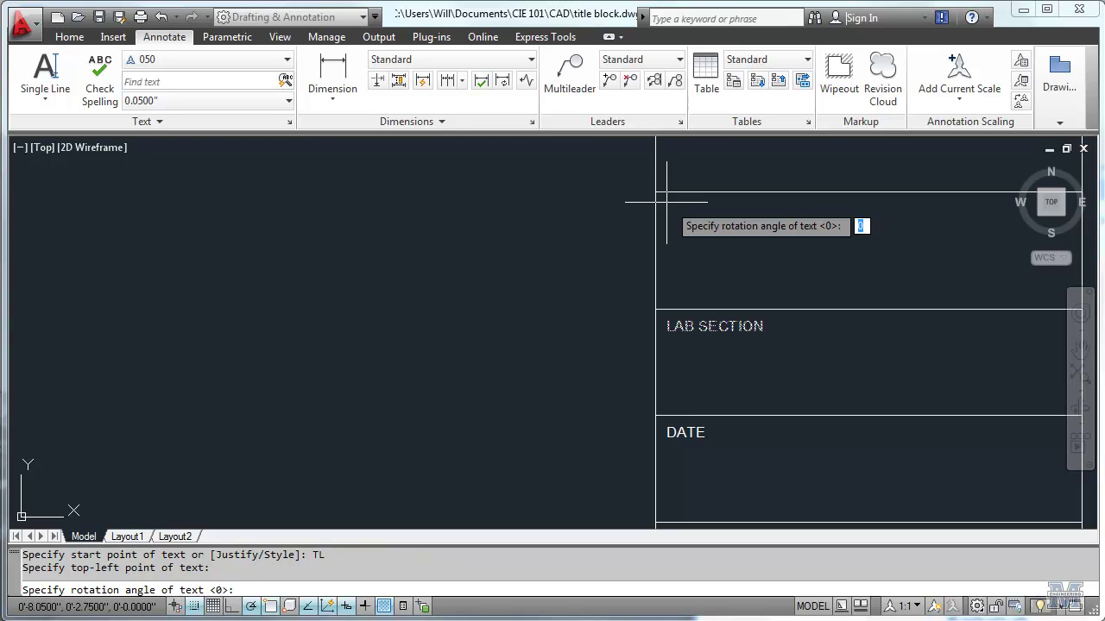
{"action": "key", "text": "Return"}
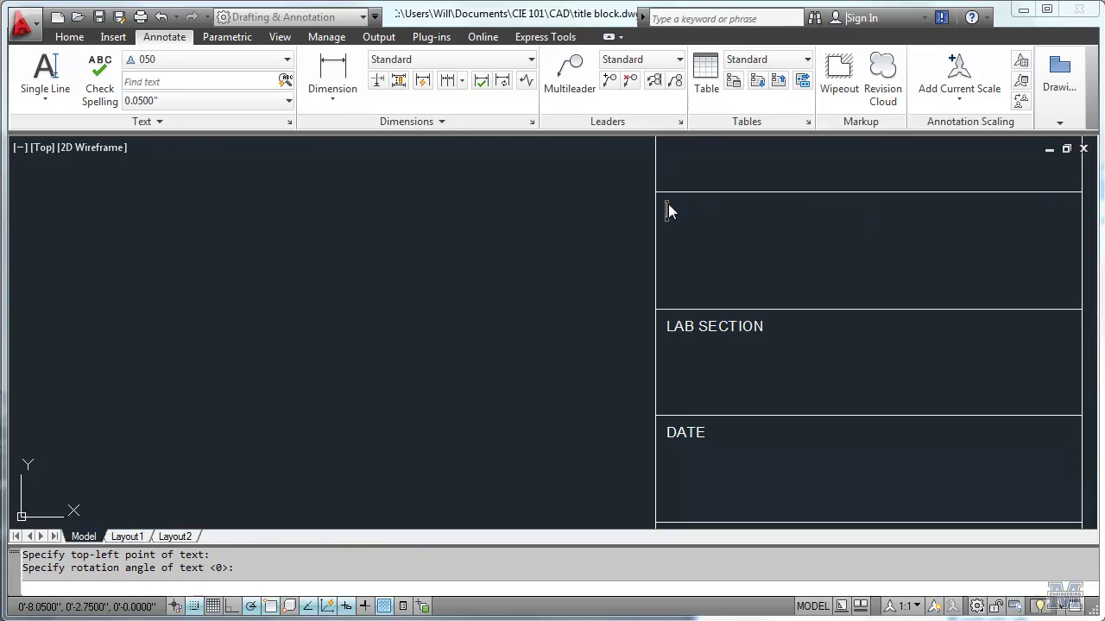
{"action": "type", "text": "DRAWN BY"}
{"action": "key", "text": "Return"}
{"action": "key", "text": "Return"}
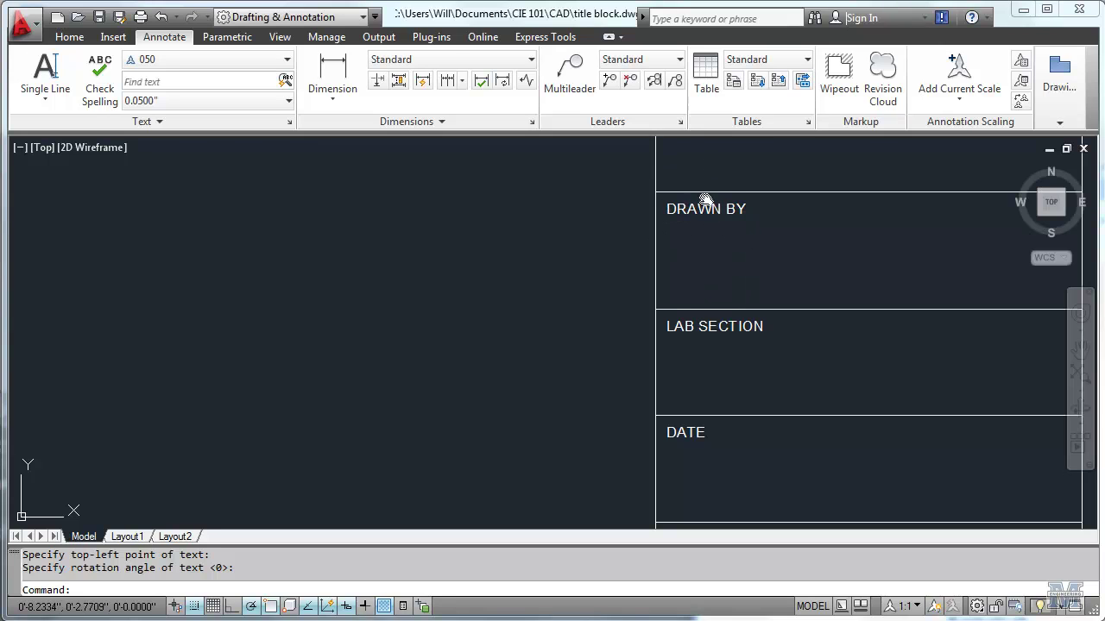
Step: Place a top-left justified 'DRAWING TITLE' label at 0 rotation in the tall upper title box
{"action": "middle_click_drag", "start_coordinate": [705, 202], "coordinate": [690, 518]}
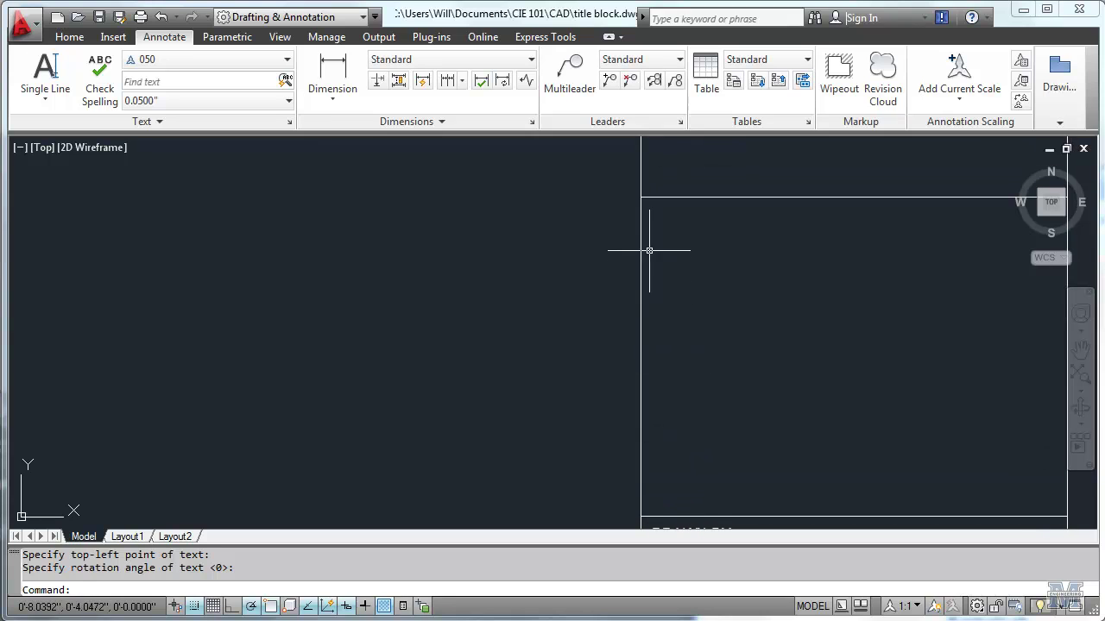
{"action": "key", "text": "Return"}
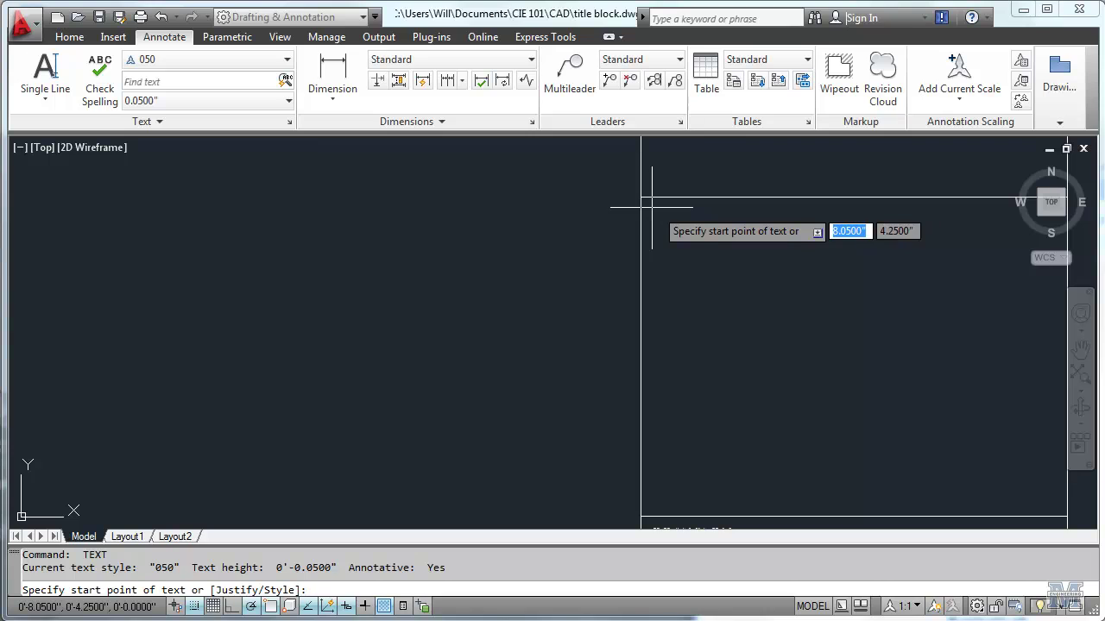
{"action": "type", "text": "TL"}
{"action": "key", "text": "Return"}
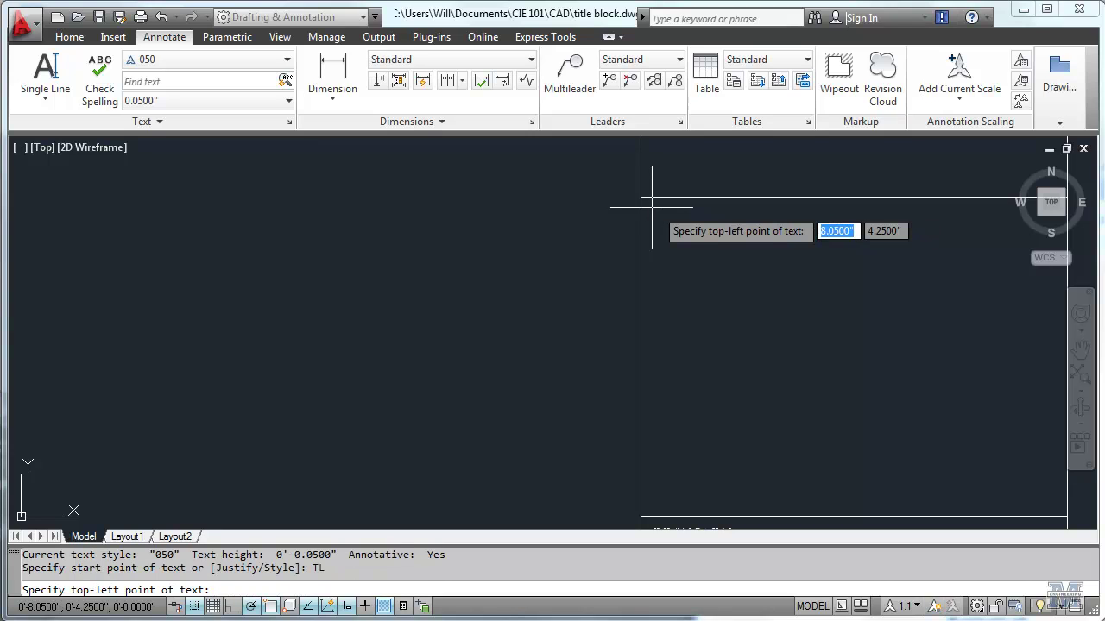
{"action": "left_click", "coordinate": [651, 207]}
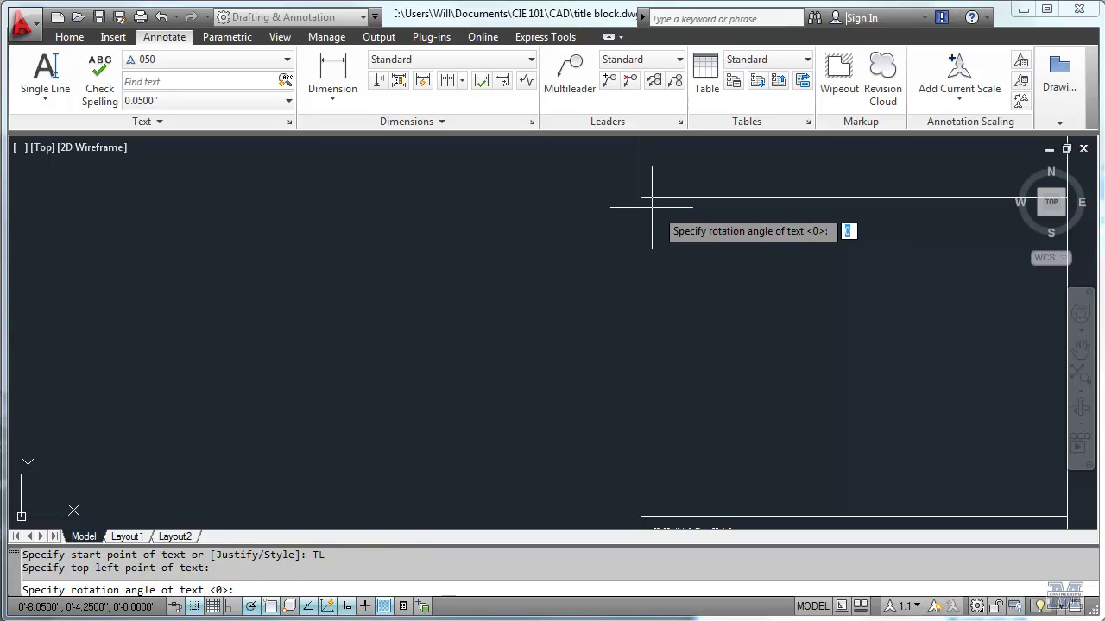
{"action": "key", "text": "Return"}
{"action": "type", "text": "DRAWING"}
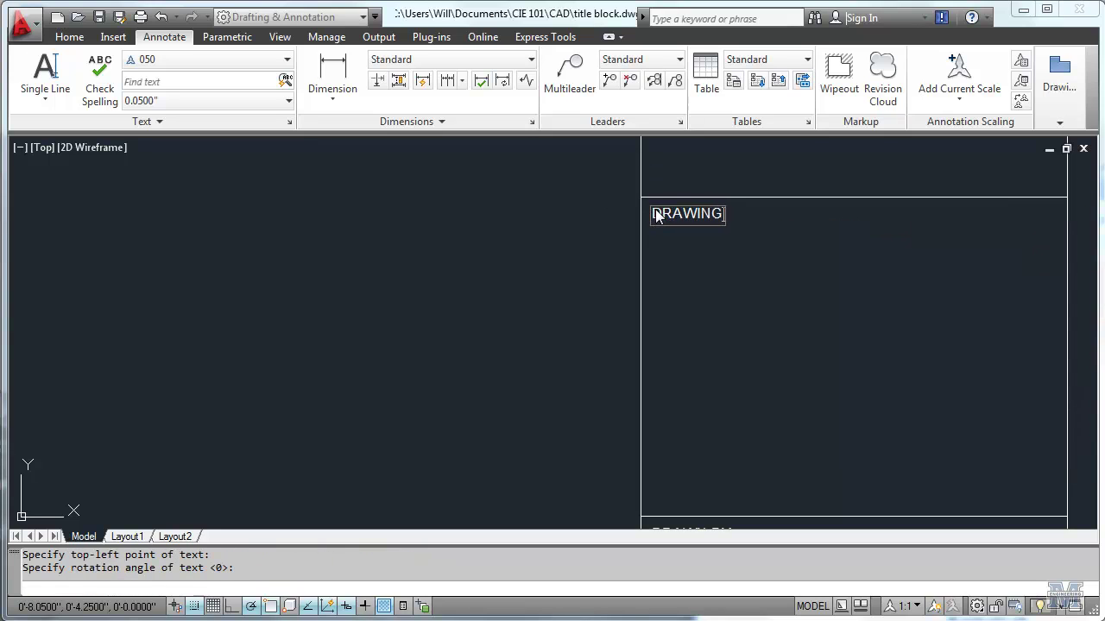
{"action": "key", "text": "Return"}
{"action": "key", "text": "Return"}
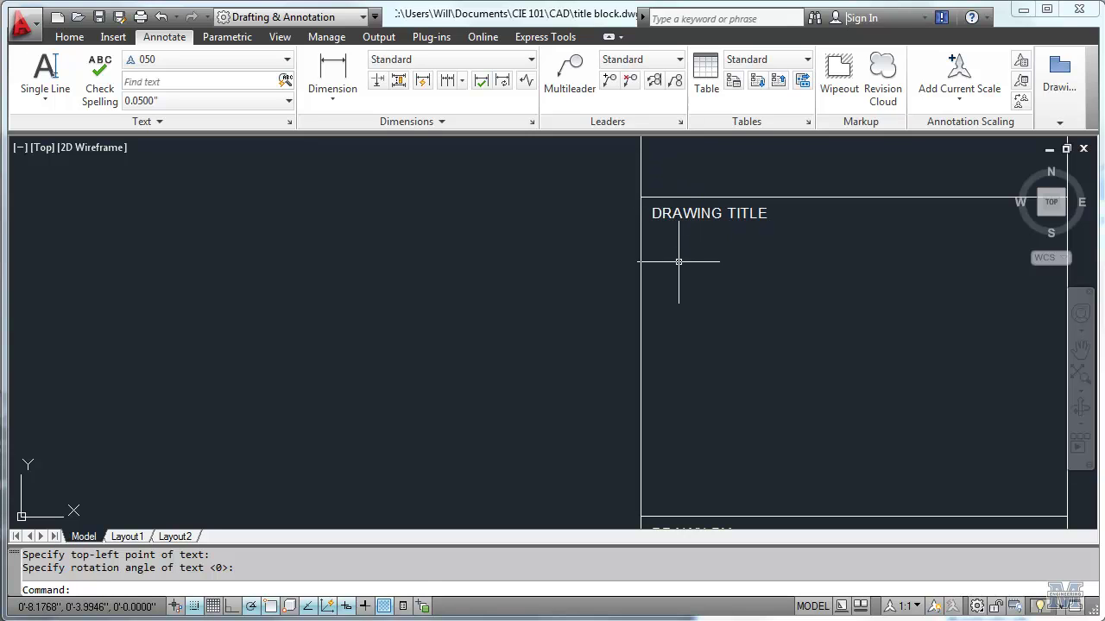
{"action": "scroll", "coordinate": [677, 283], "scroll_direction": "down", "scroll_amount": 3}
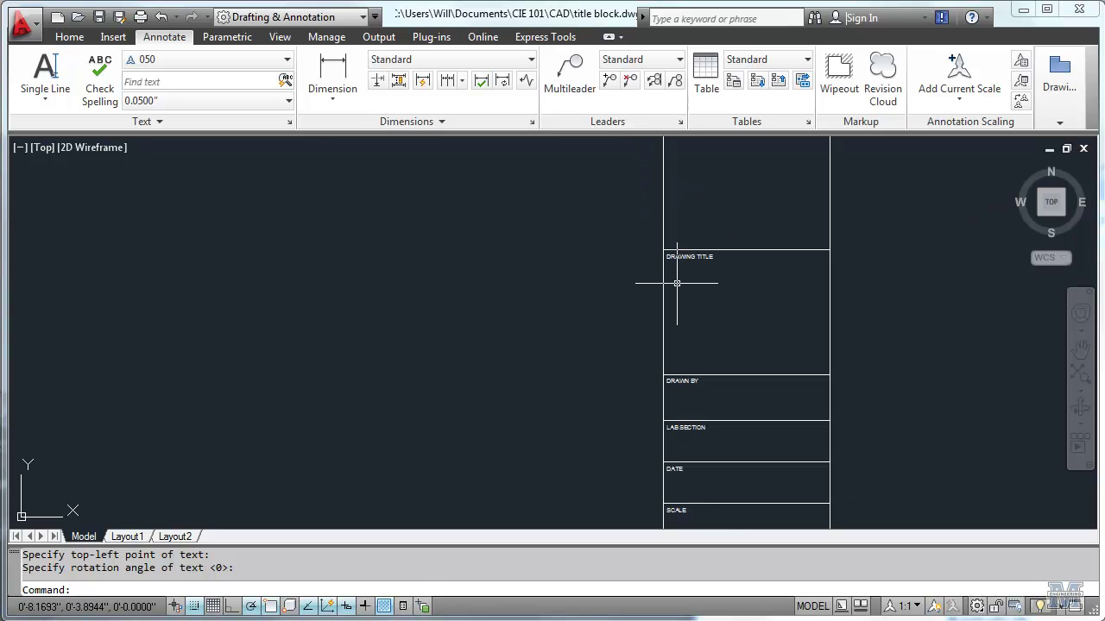
{"action": "scroll", "coordinate": [677, 283], "scroll_direction": "down", "scroll_amount": 2}
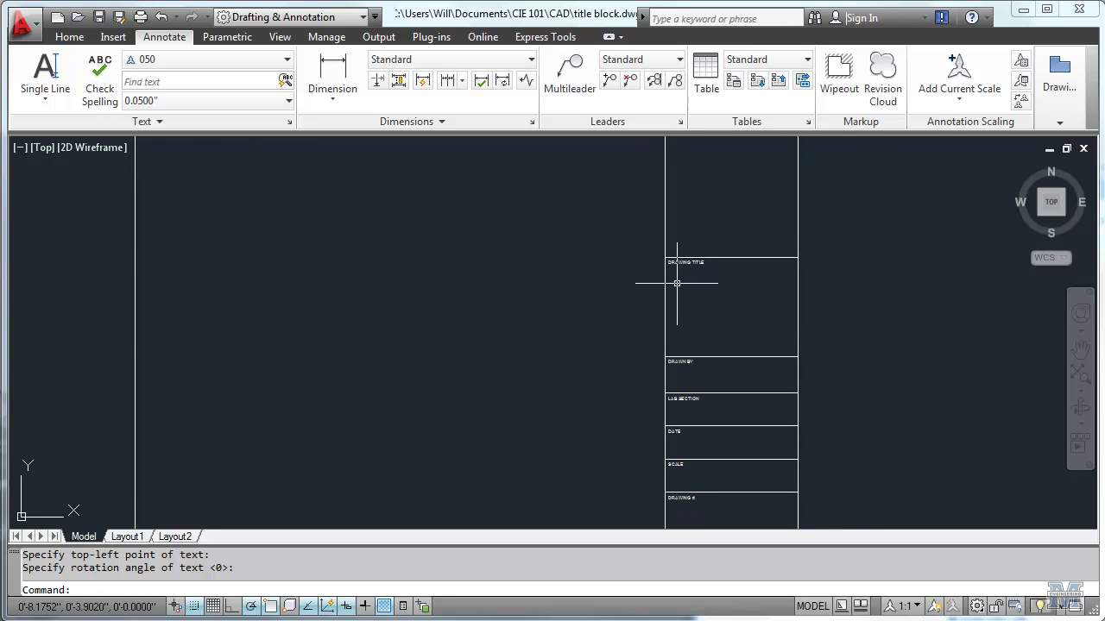
{"action": "scroll", "coordinate": [677, 283], "scroll_direction": "down", "scroll_amount": 3}
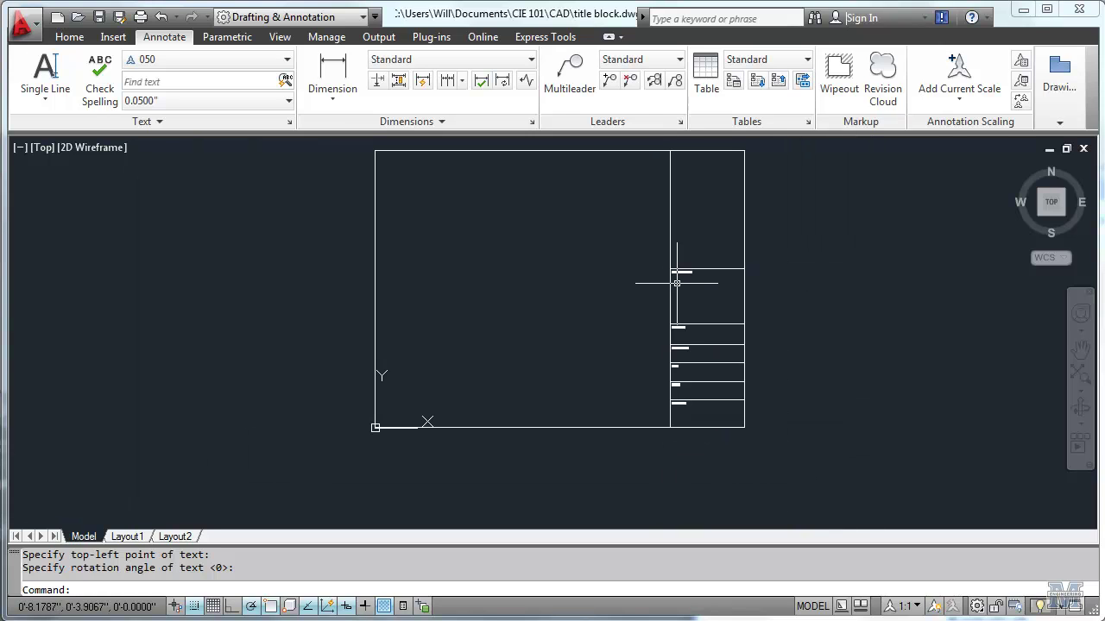
{"action": "scroll", "coordinate": [677, 283], "scroll_direction": "up", "scroll_amount": 3}
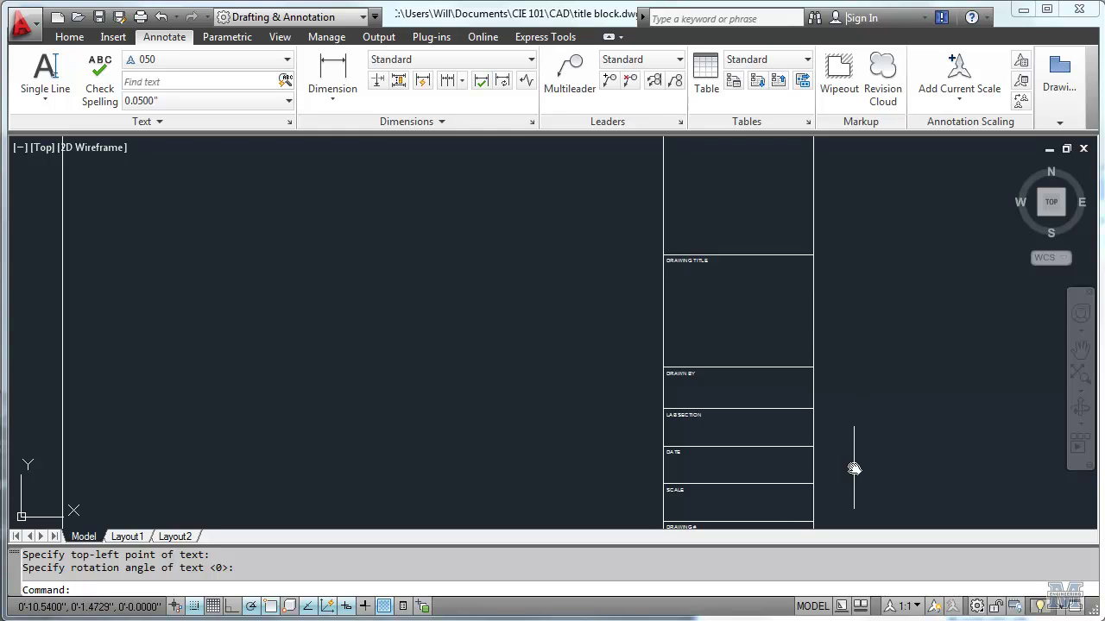
{"action": "middle_click_drag", "start_coordinate": [853, 468], "coordinate": [841, 396]}
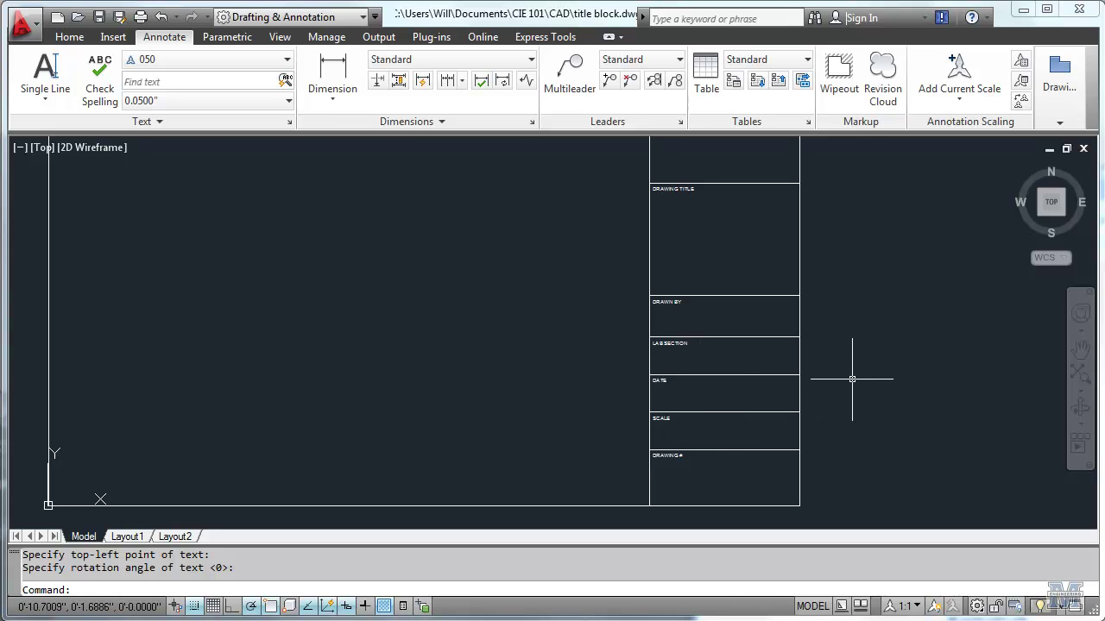
{"action": "key", "text": "Escape"}
{"action": "key", "text": "Escape"}
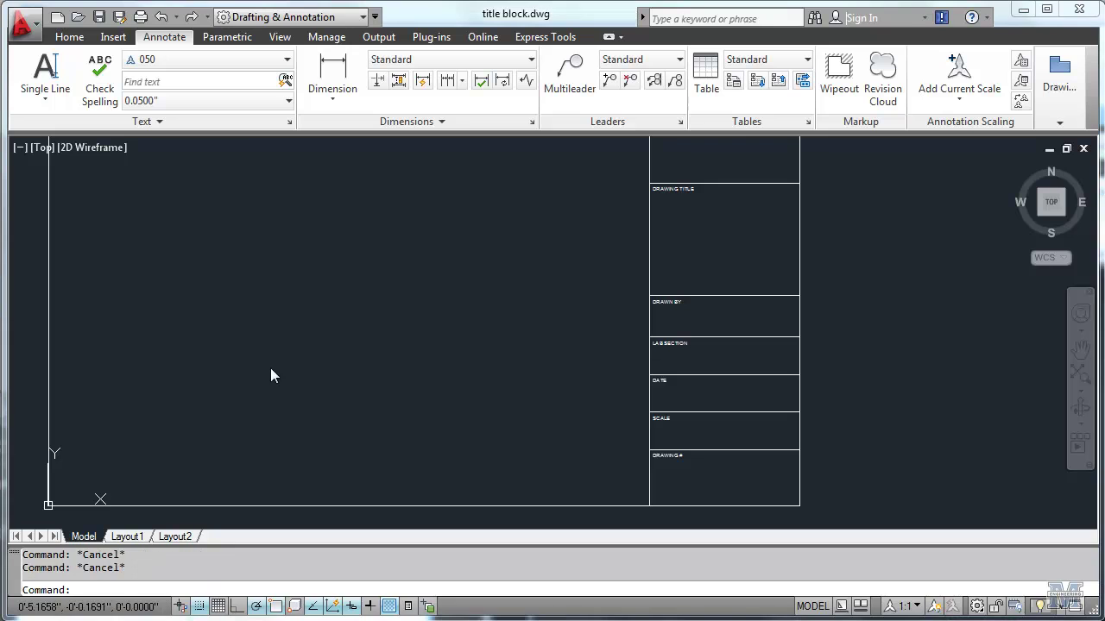
Step: Create annotative text style '125' with 0.125 paper text height and apply it
{"action": "left_click", "coordinate": [286, 60]}
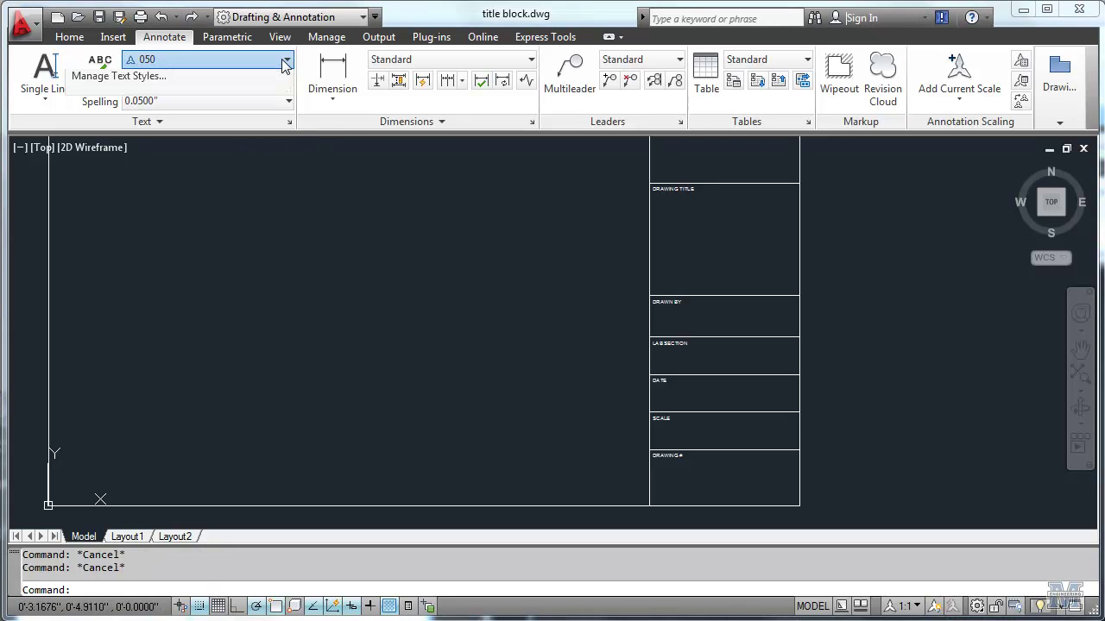
{"action": "left_click", "coordinate": [215, 145]}
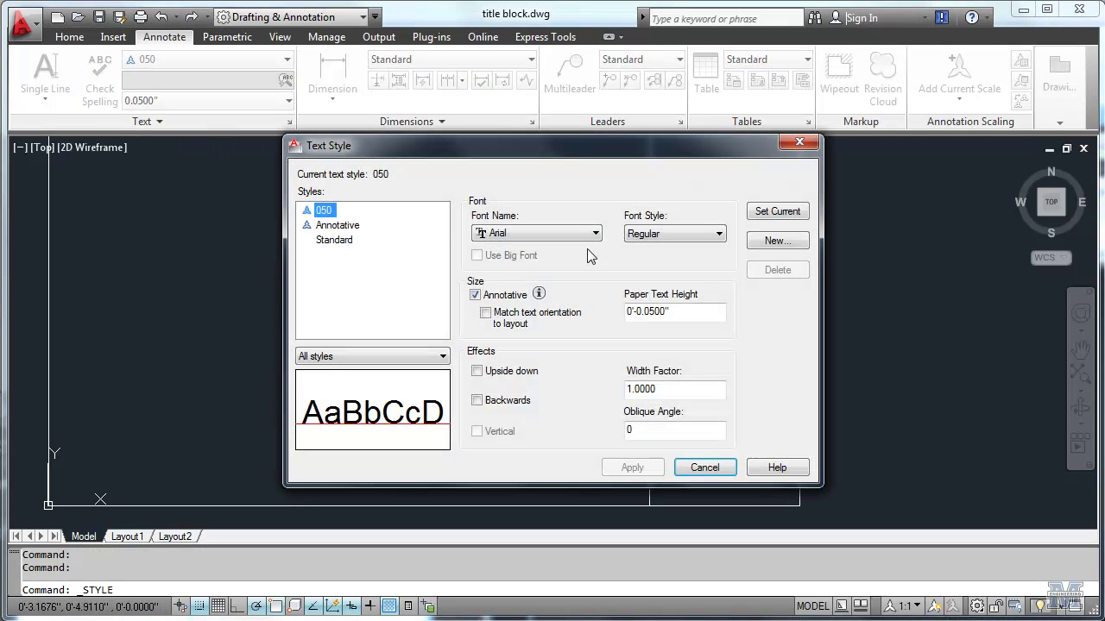
{"action": "left_click", "coordinate": [767, 242]}
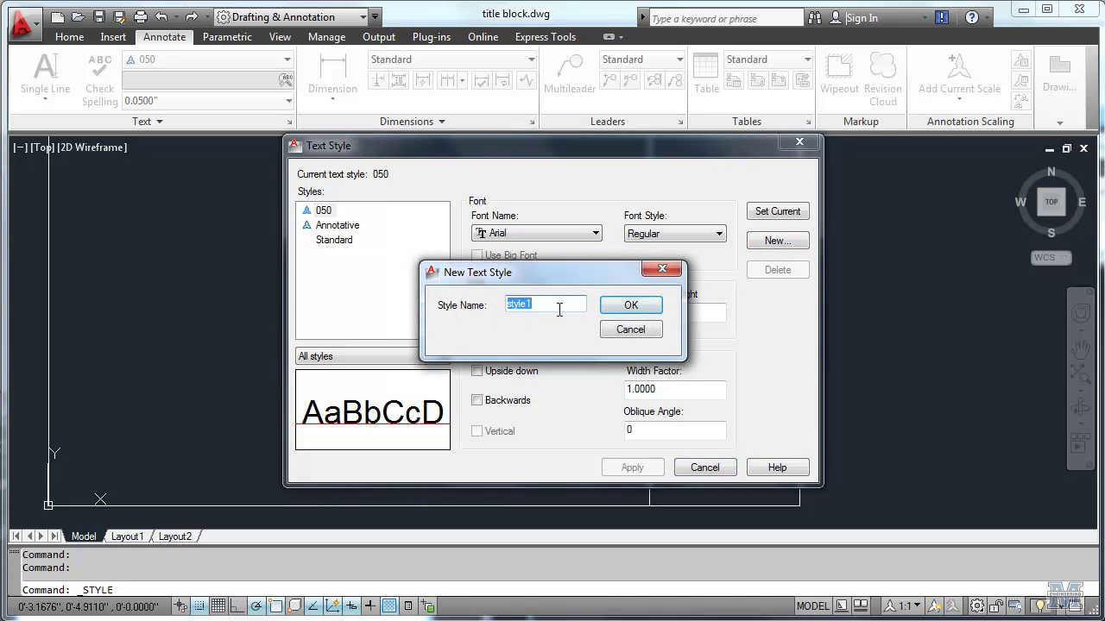
{"action": "type", "text": "125"}
{"action": "left_click", "coordinate": [631, 306]}
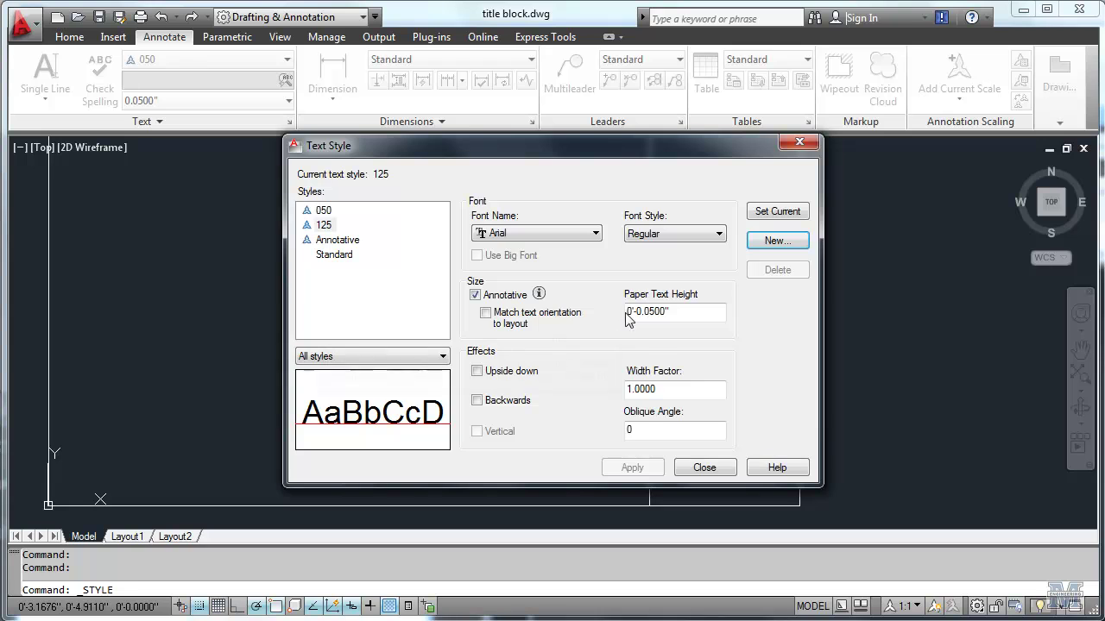
{"action": "left_click", "coordinate": [649, 316]}
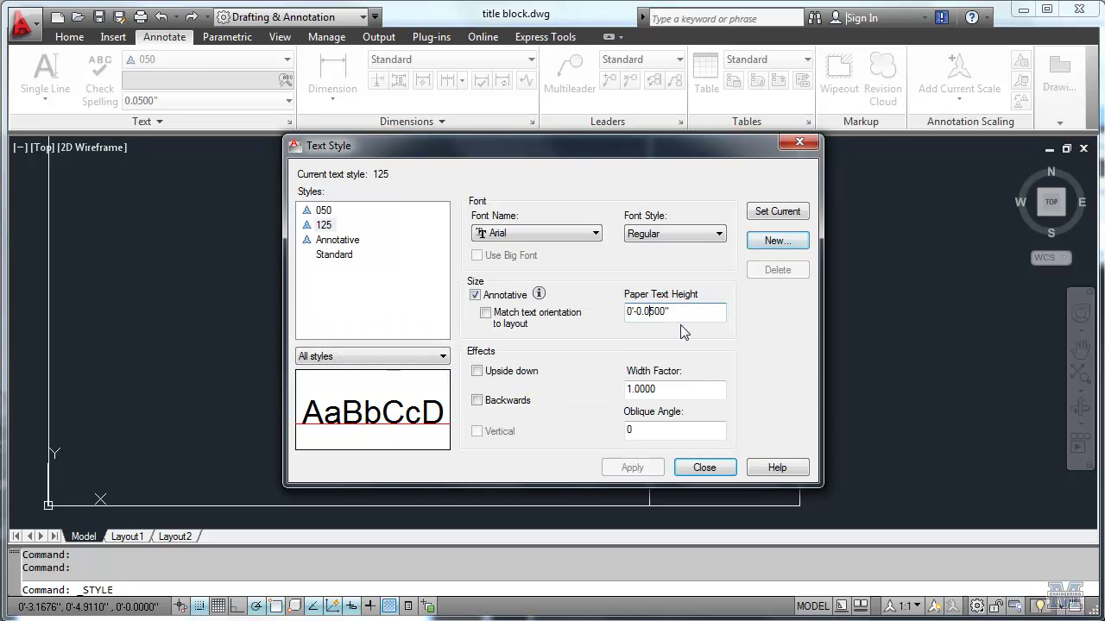
{"action": "key", "text": "BackSpace"}
{"action": "type", "text": "12"}
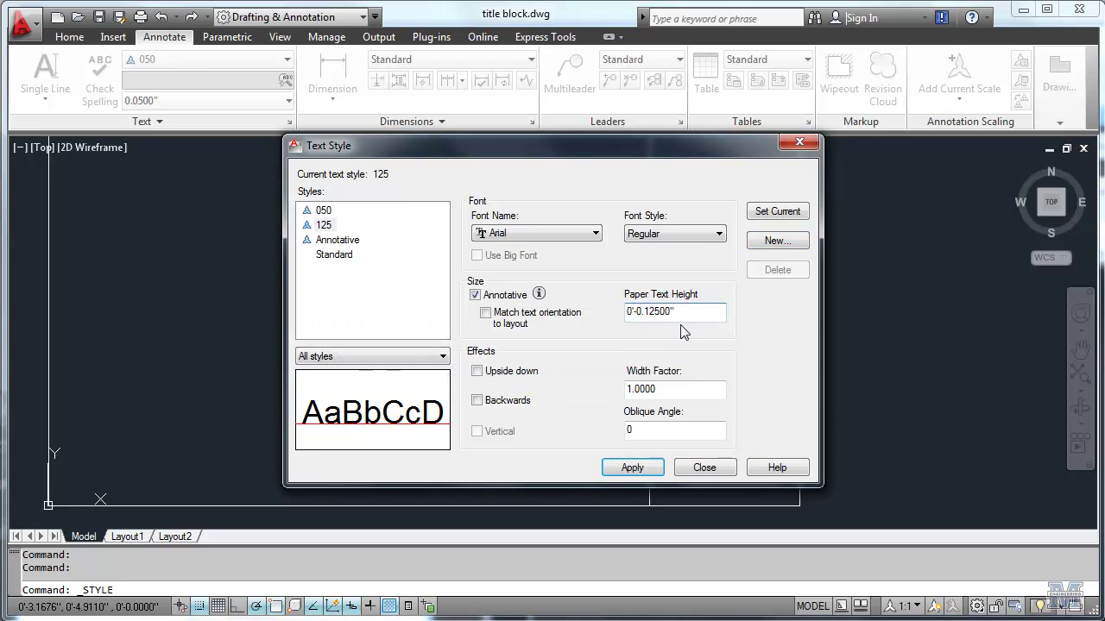
{"action": "left_click", "coordinate": [649, 471]}
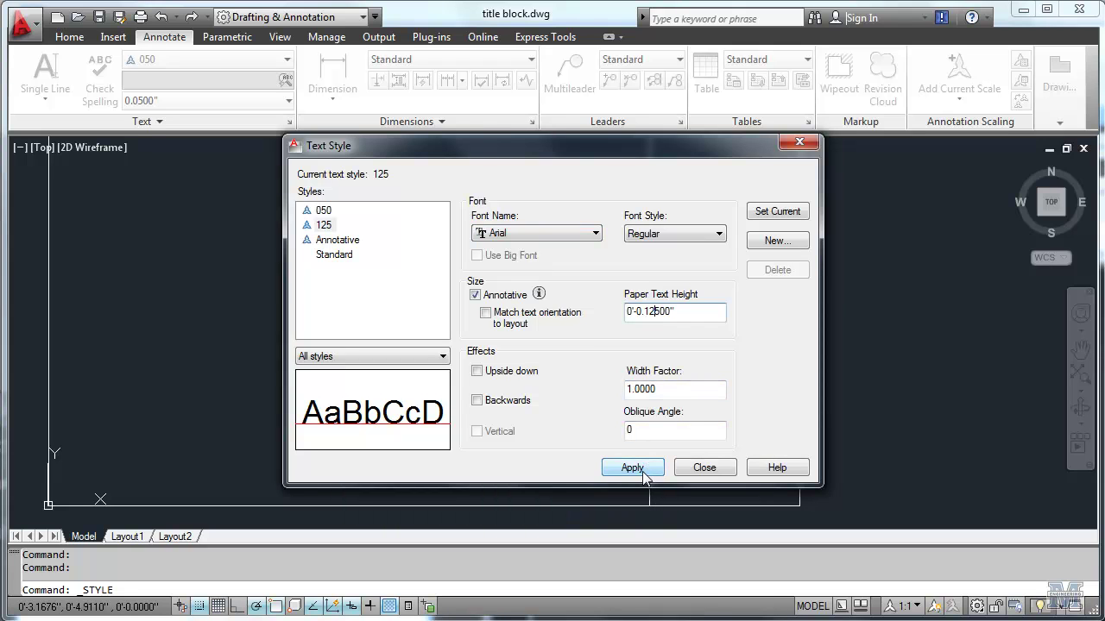
{"action": "left_click", "coordinate": [722, 470]}
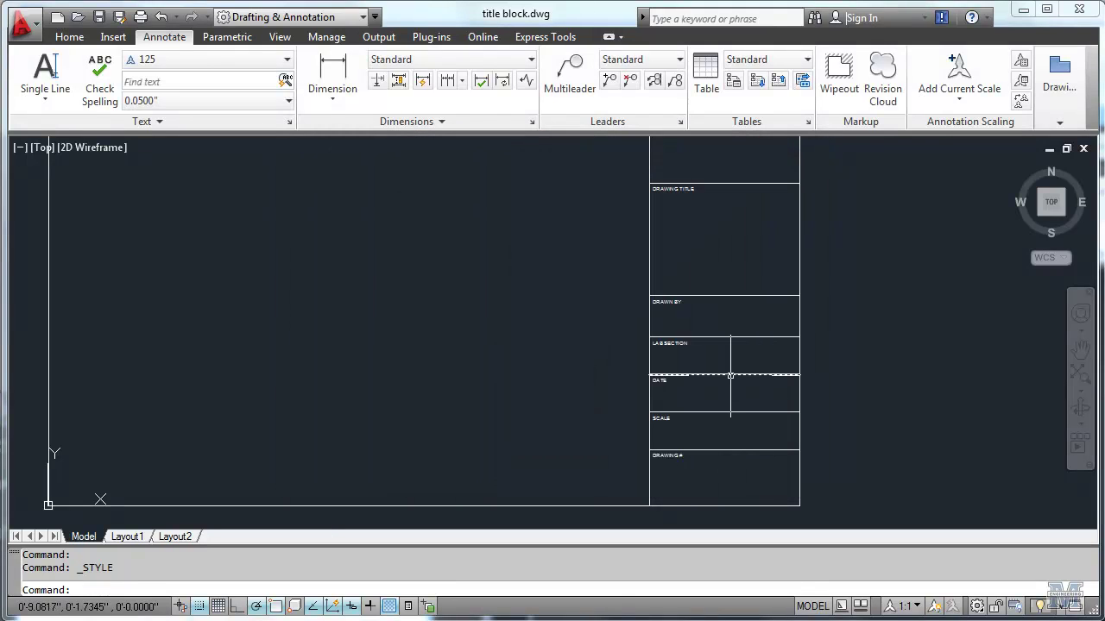
Step: Write the drafter's name as middle-centred text at 0 rotation in the DRAWN BY box
{"action": "left_click", "coordinate": [45, 74]}
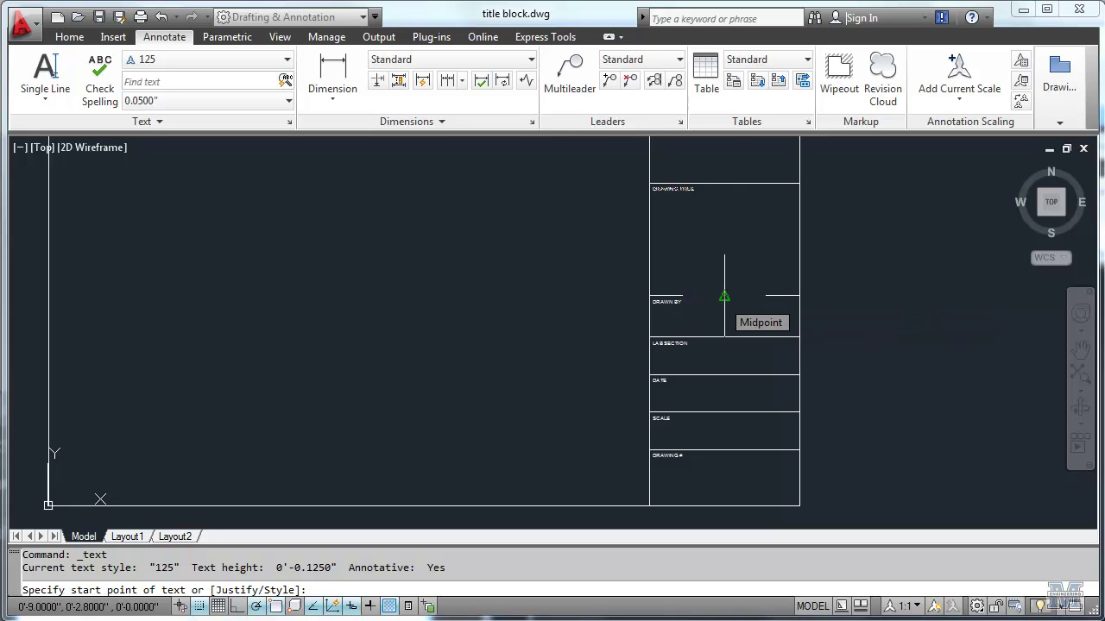
{"action": "type", "text": "MC"}
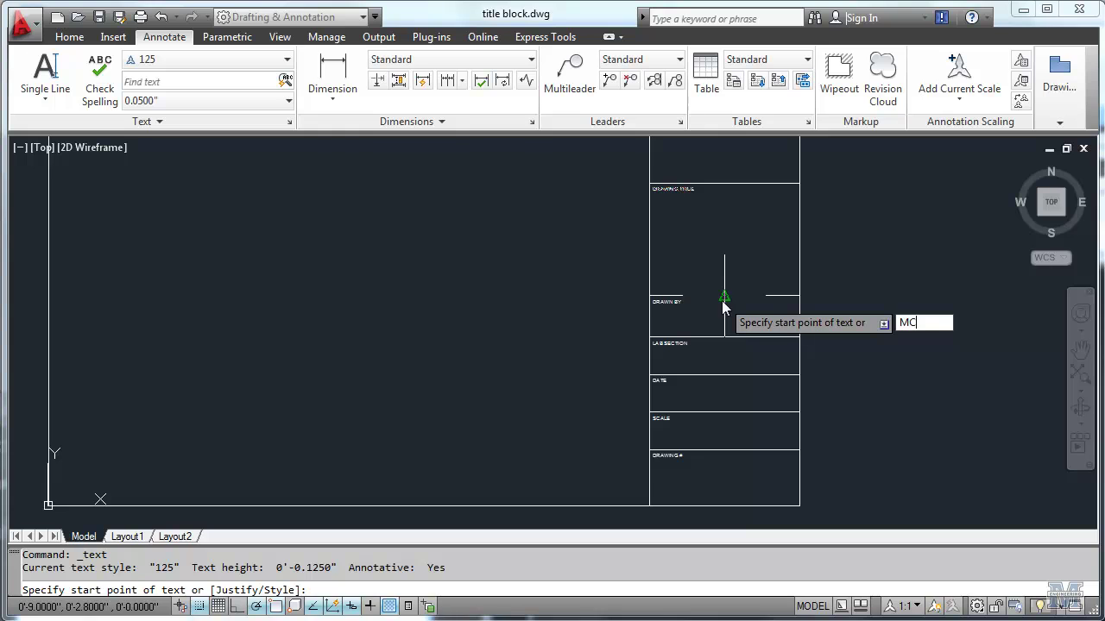
{"action": "key", "text": "Return"}
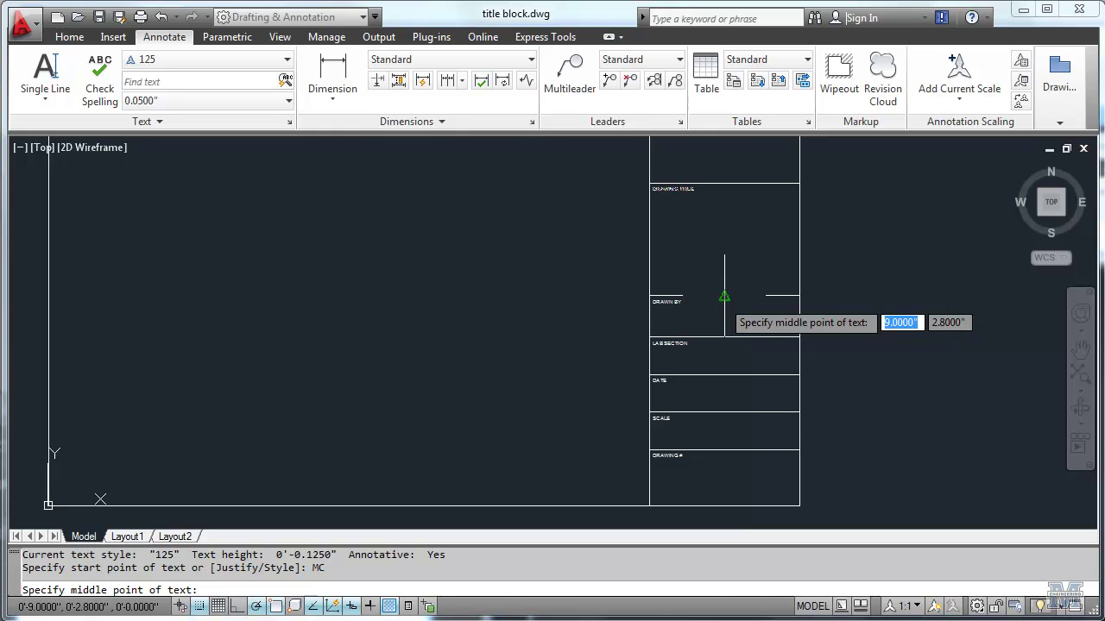
{"action": "scroll", "coordinate": [724, 296], "scroll_direction": "up", "scroll_amount": 3}
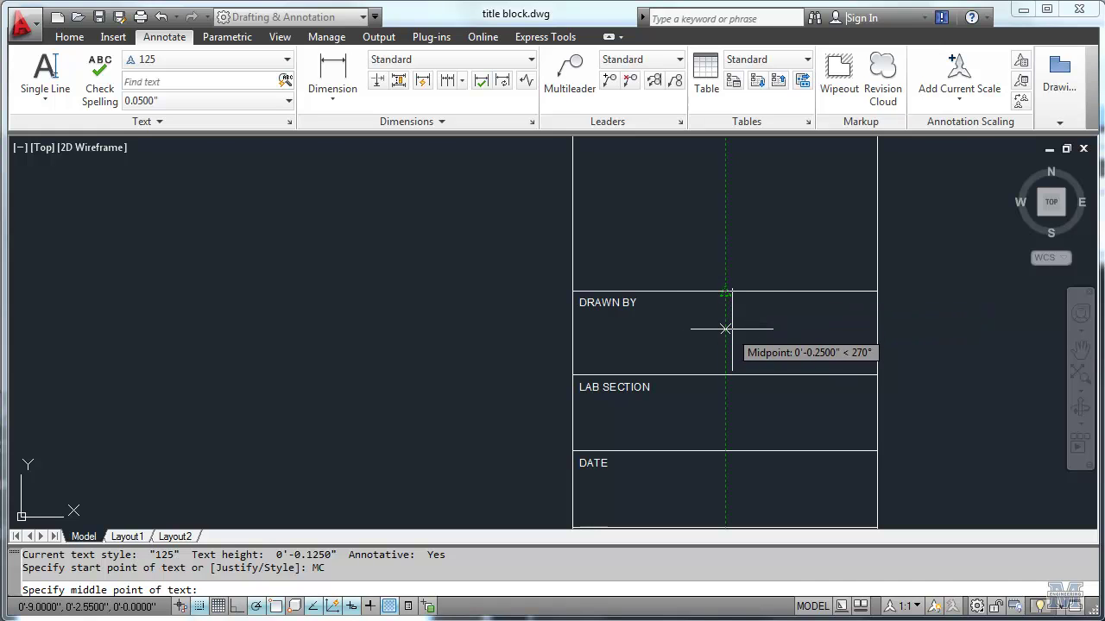
{"action": "left_click", "coordinate": [725, 328]}
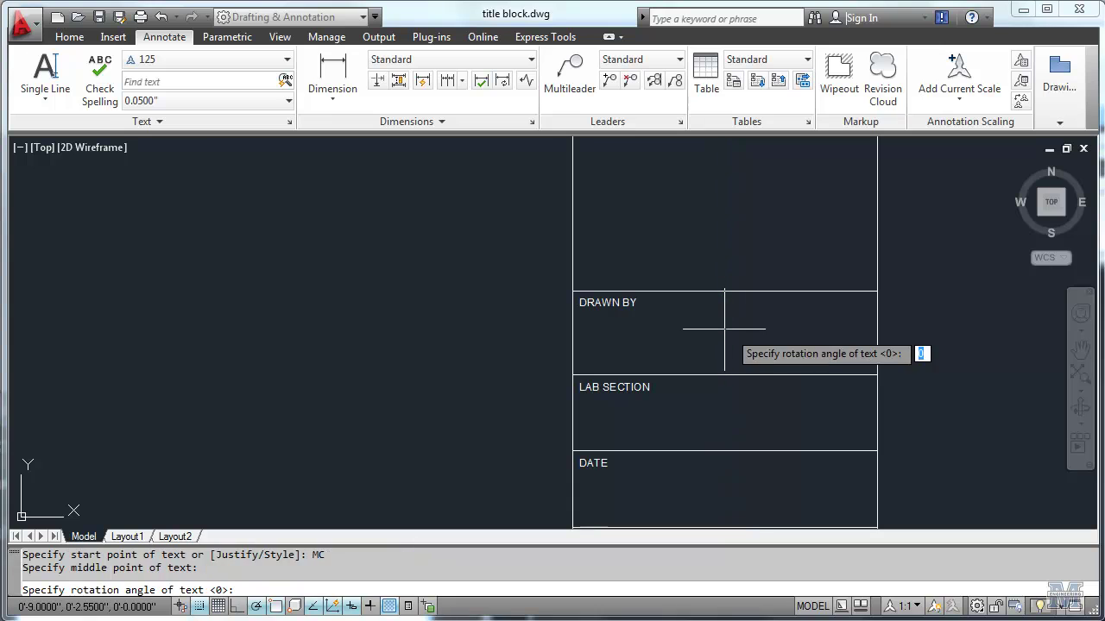
{"action": "key", "text": "Return"}
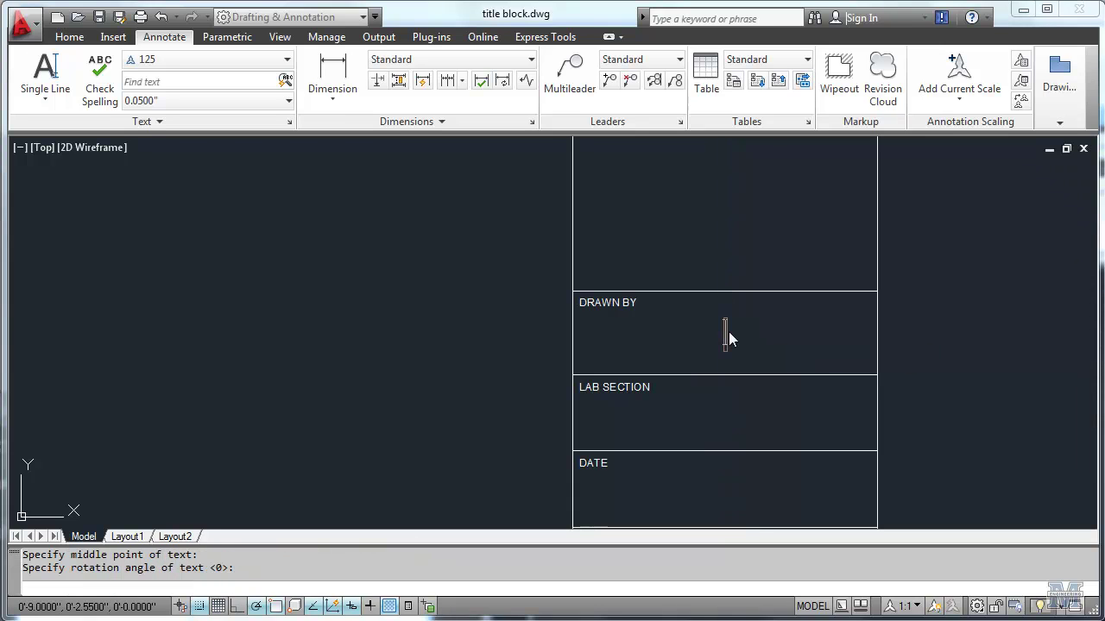
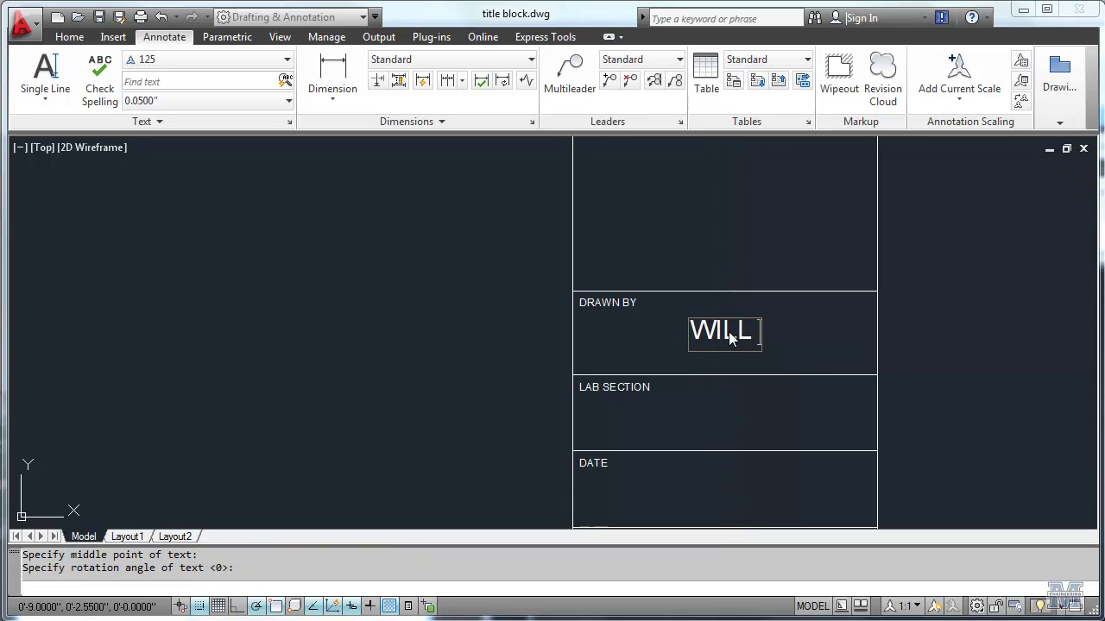
{"action": "key", "text": "Return"}
{"action": "key", "text": "Return"}
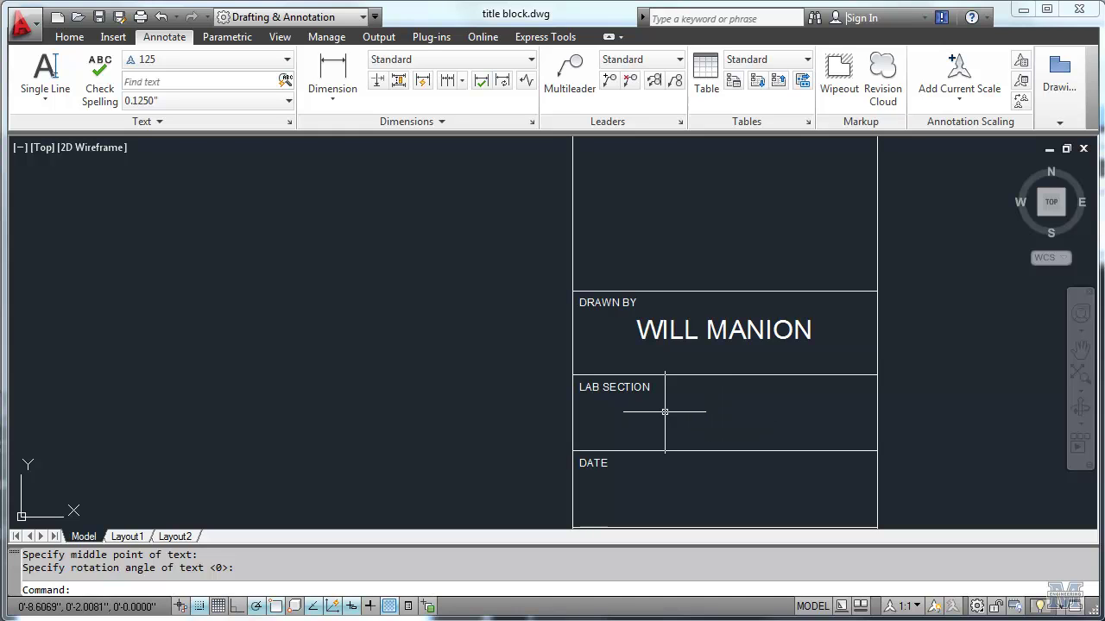
Step: Copy the name text from DRAWN BY's top midpoint into the LAB SECTION and DATE rows
{"action": "left_click", "coordinate": [69, 37]}
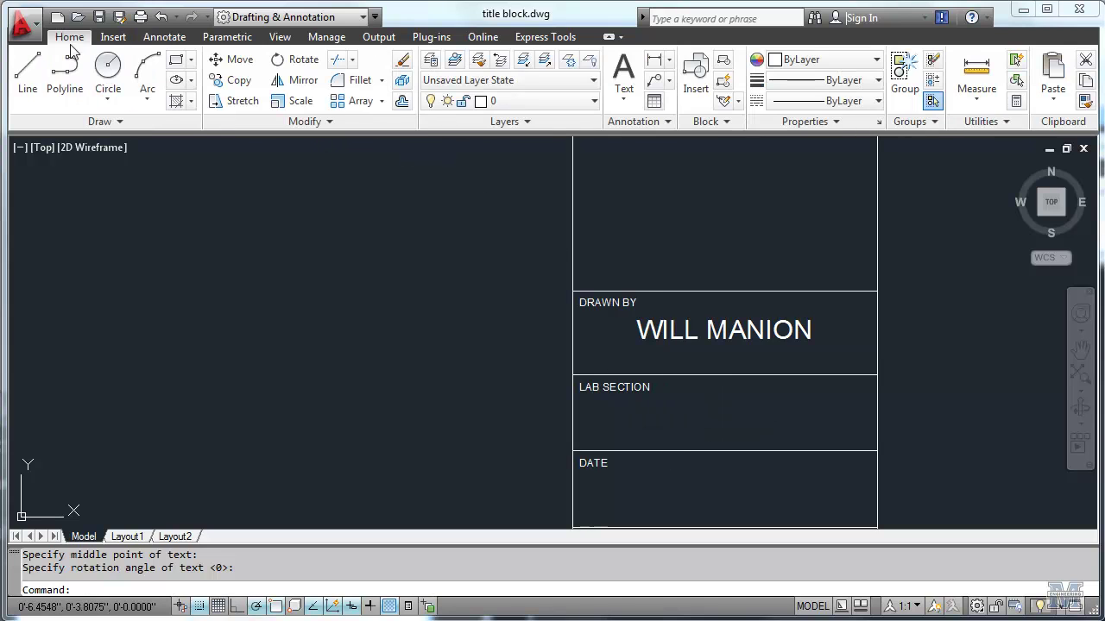
{"action": "left_click", "coordinate": [233, 80]}
{"action": "left_click", "coordinate": [726, 314]}
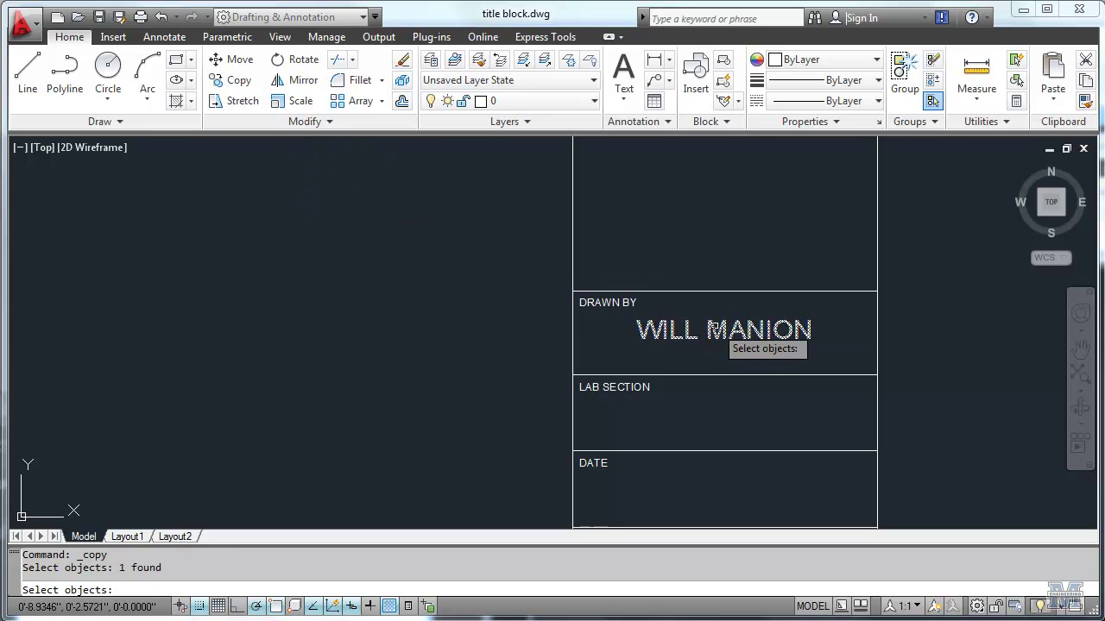
{"action": "key", "text": "Return"}
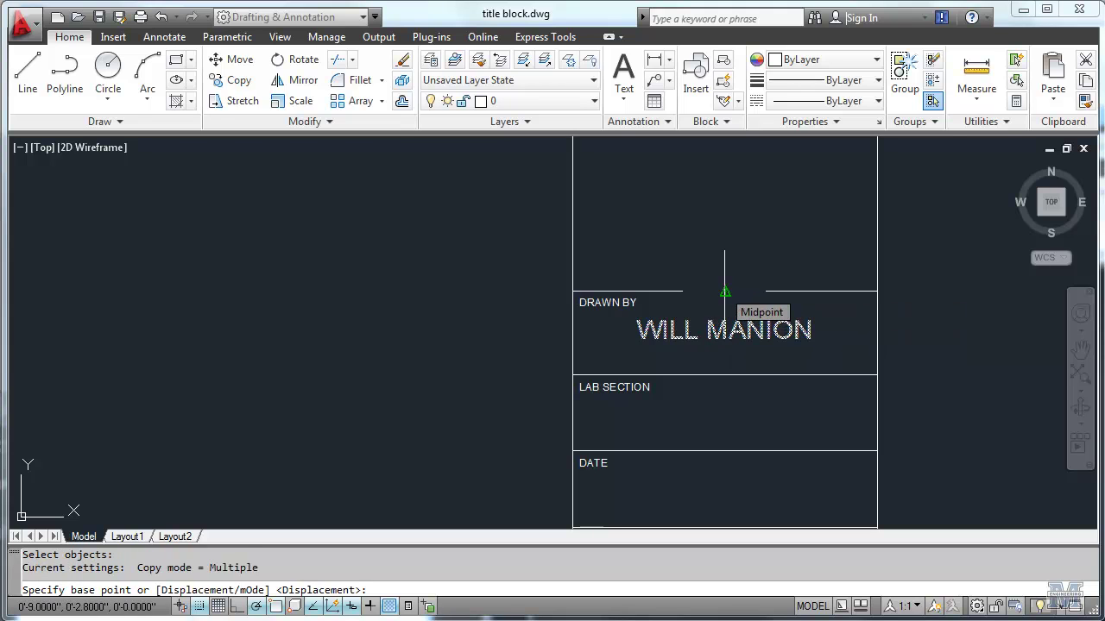
{"action": "left_click", "coordinate": [725, 292]}
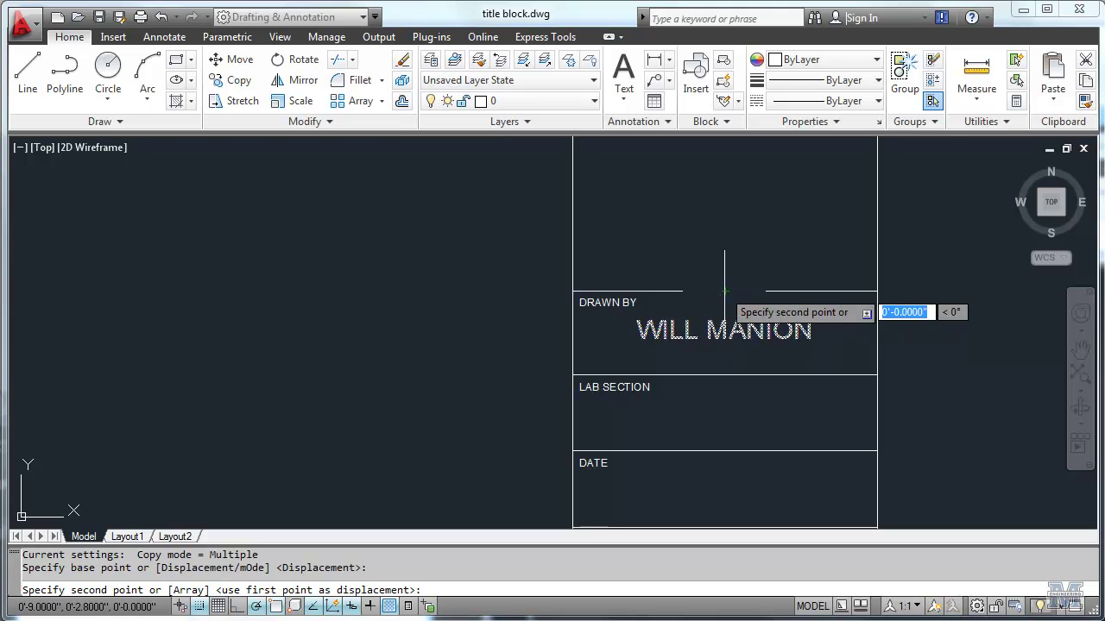
{"action": "left_click", "coordinate": [725, 376]}
{"action": "left_click", "coordinate": [725, 452]}
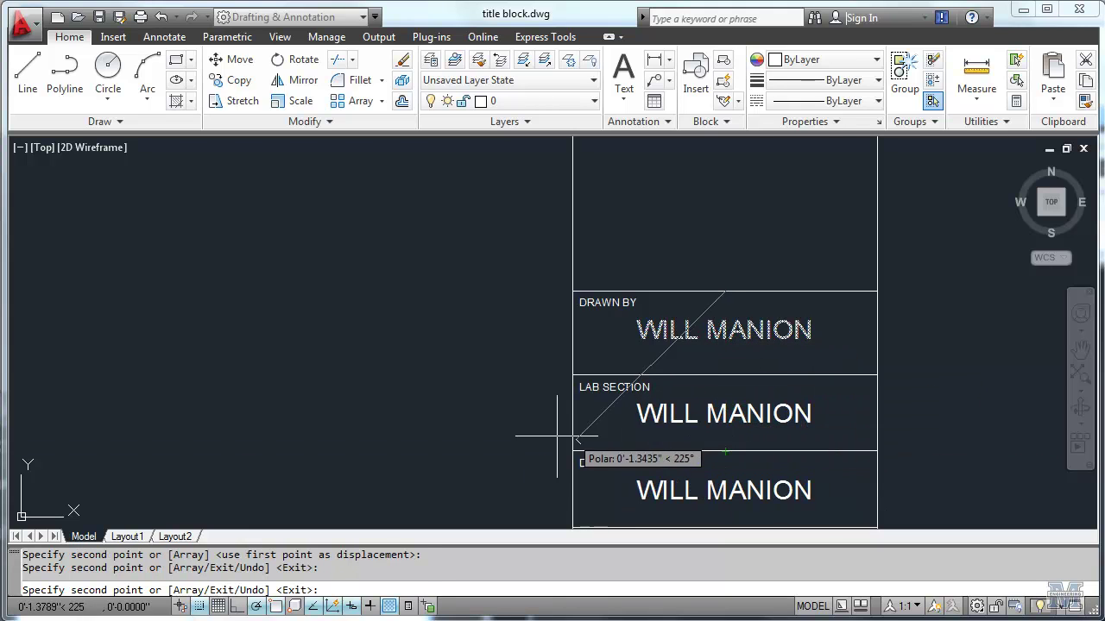
{"action": "key", "text": "Return"}
{"action": "key", "text": "Return"}
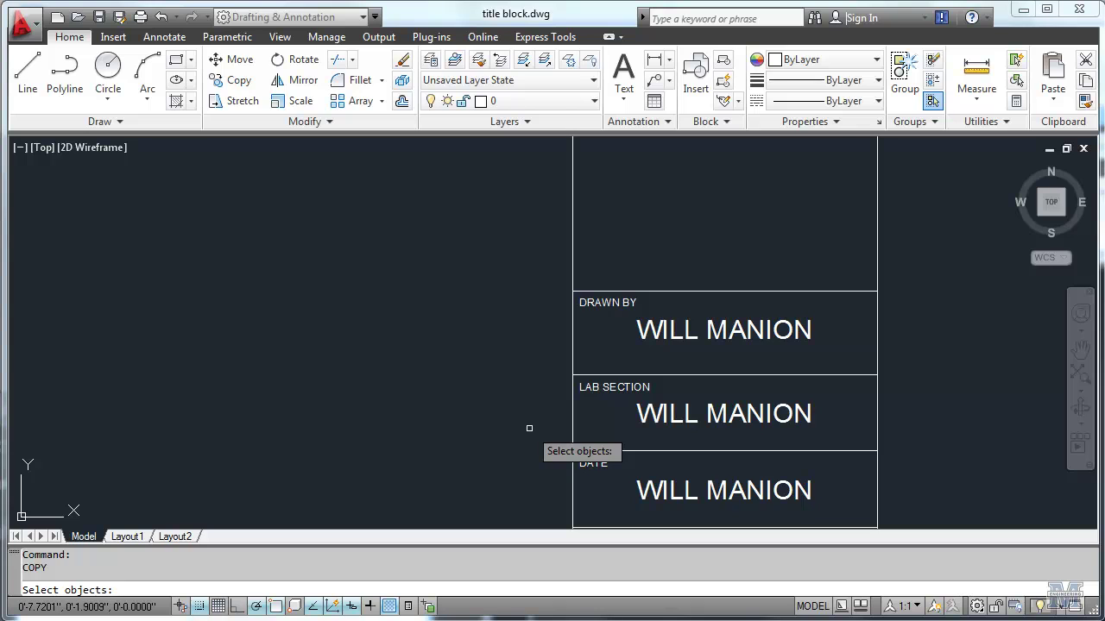
Step: Cancel the repeated copy after picking the LAB SECTION text
{"action": "left_click", "coordinate": [683, 413]}
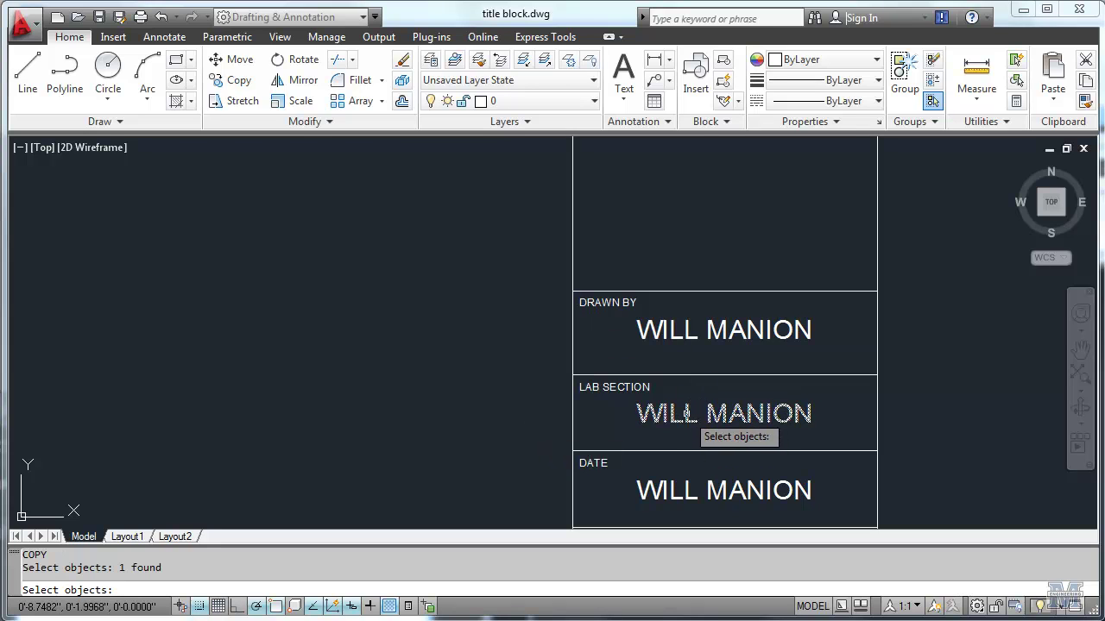
{"action": "left_click", "coordinate": [686, 414]}
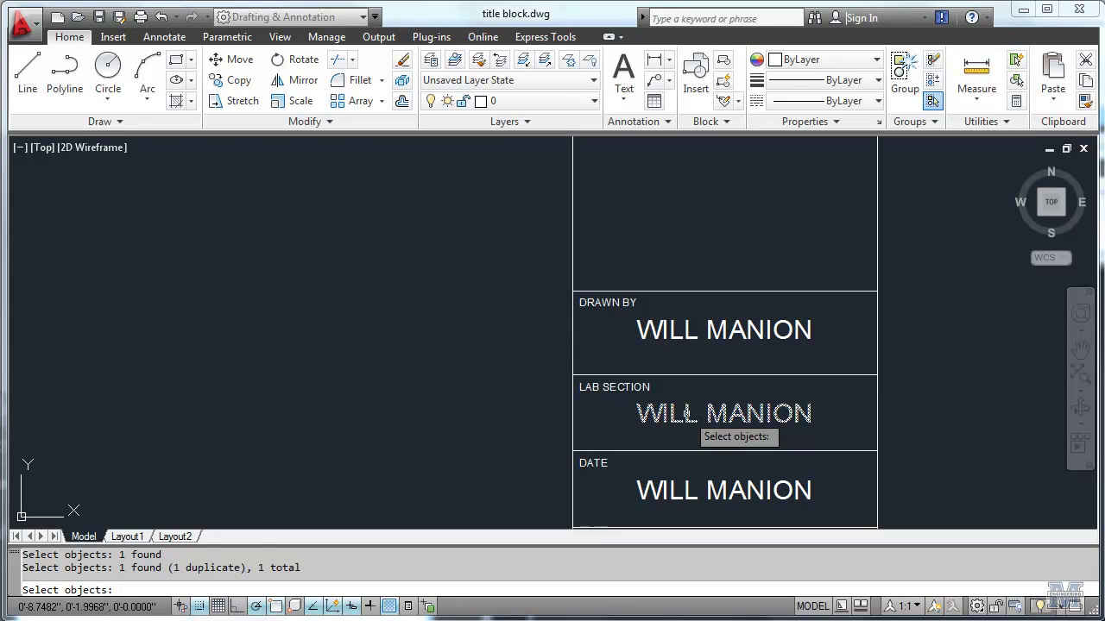
{"action": "left_click", "coordinate": [687, 413]}
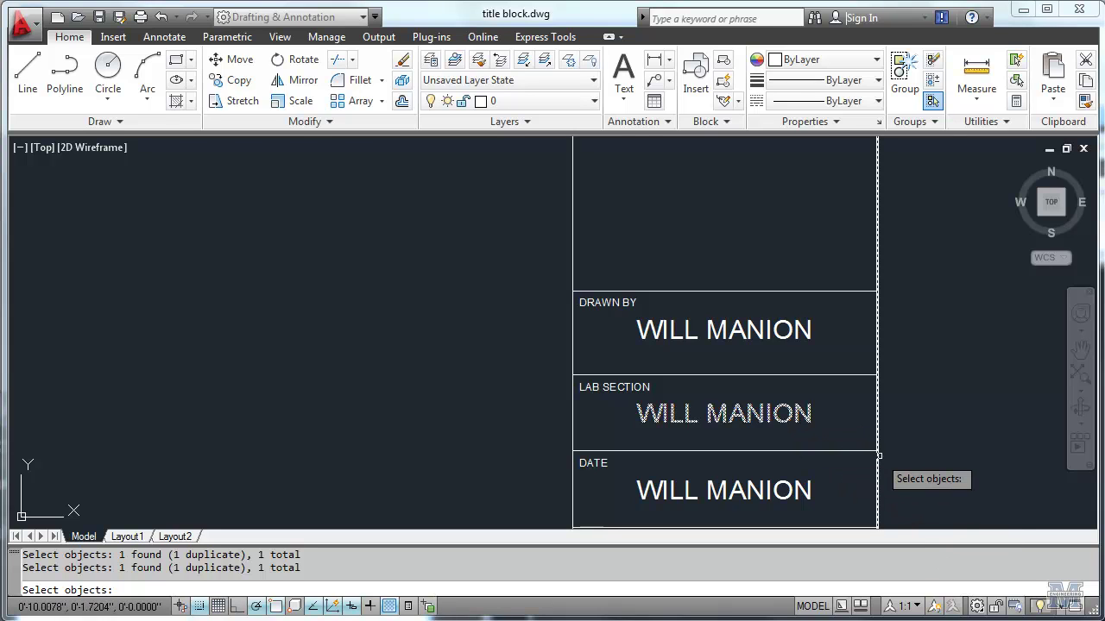
{"action": "key", "text": "Escape"}
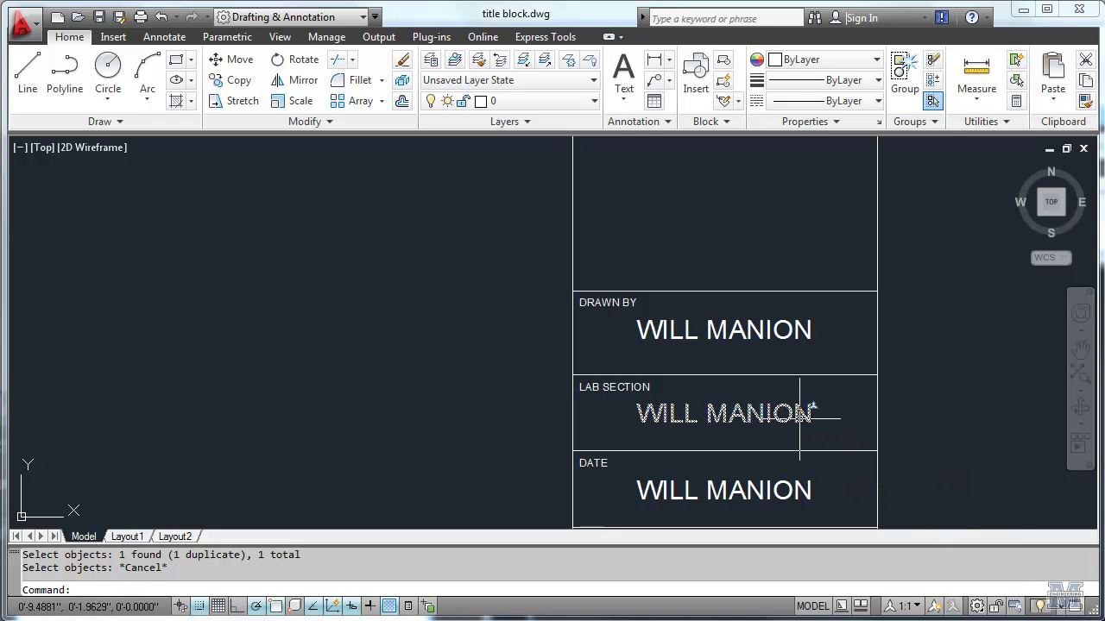
Step: Change the LAB SECTION text to 'TUESDAY 1-3'
{"action": "double_click", "coordinate": [800, 417]}
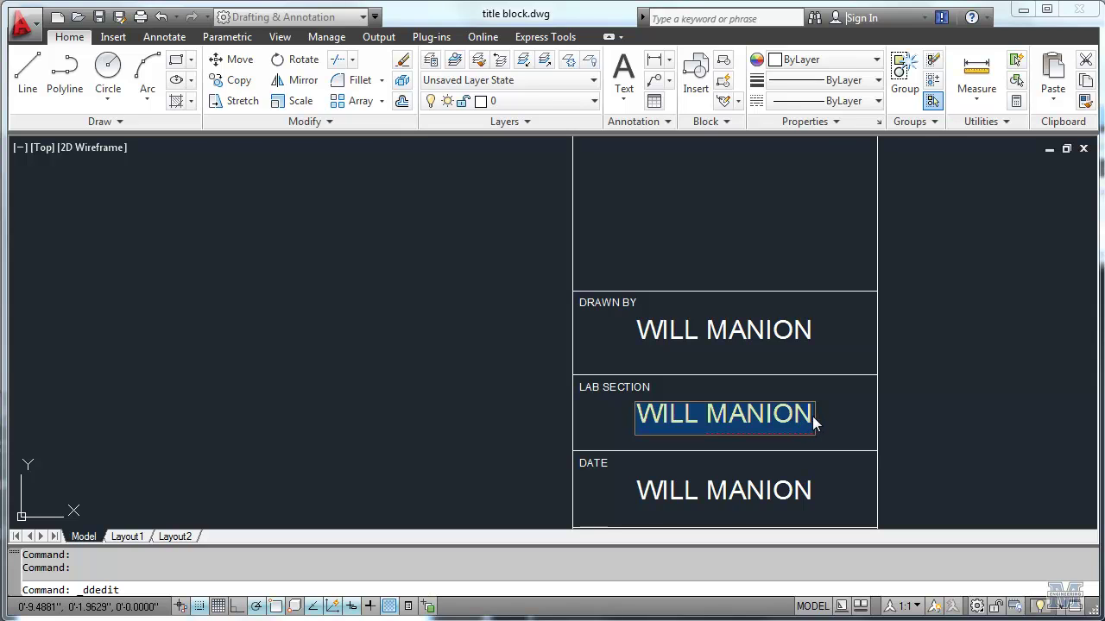
{"action": "type", "text": "TUESDAY"}
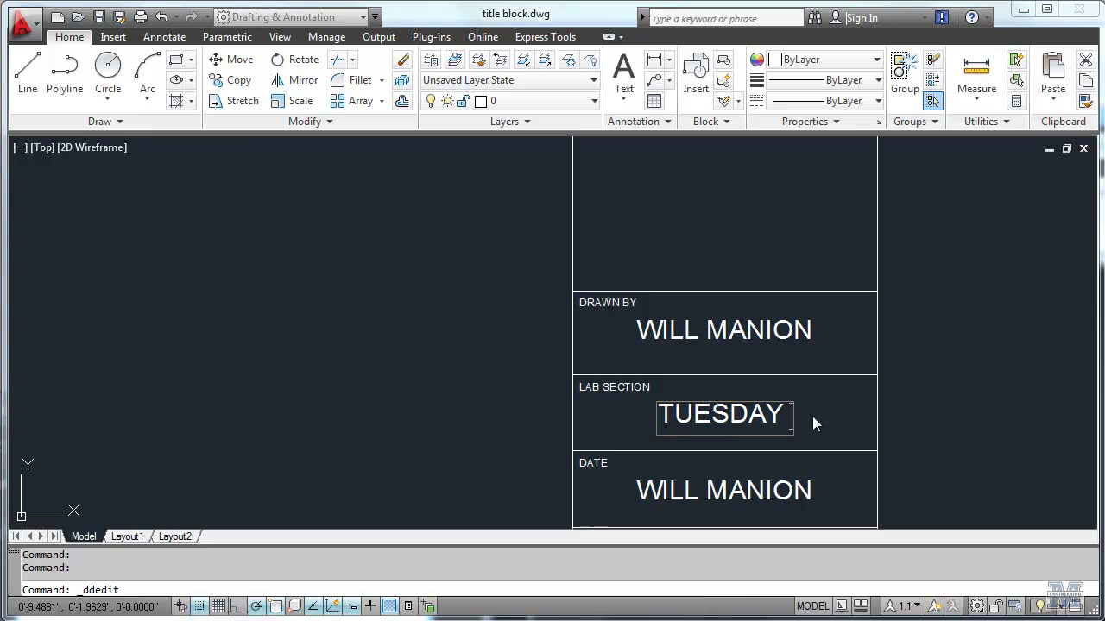
{"action": "type", "text": " 1-3"}
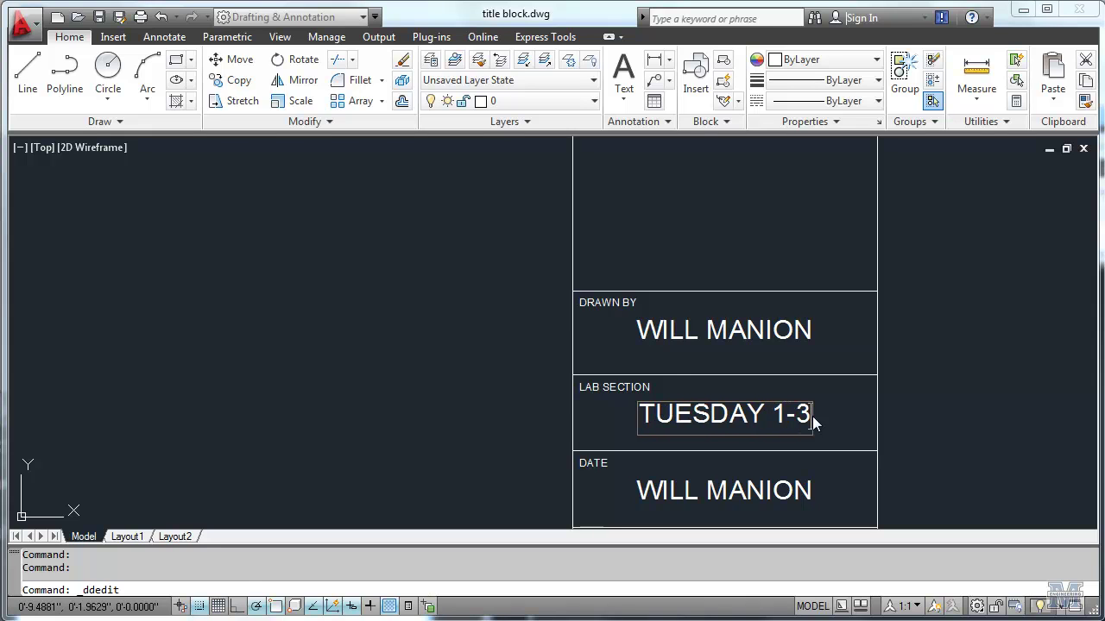
{"action": "key", "text": "Return"}
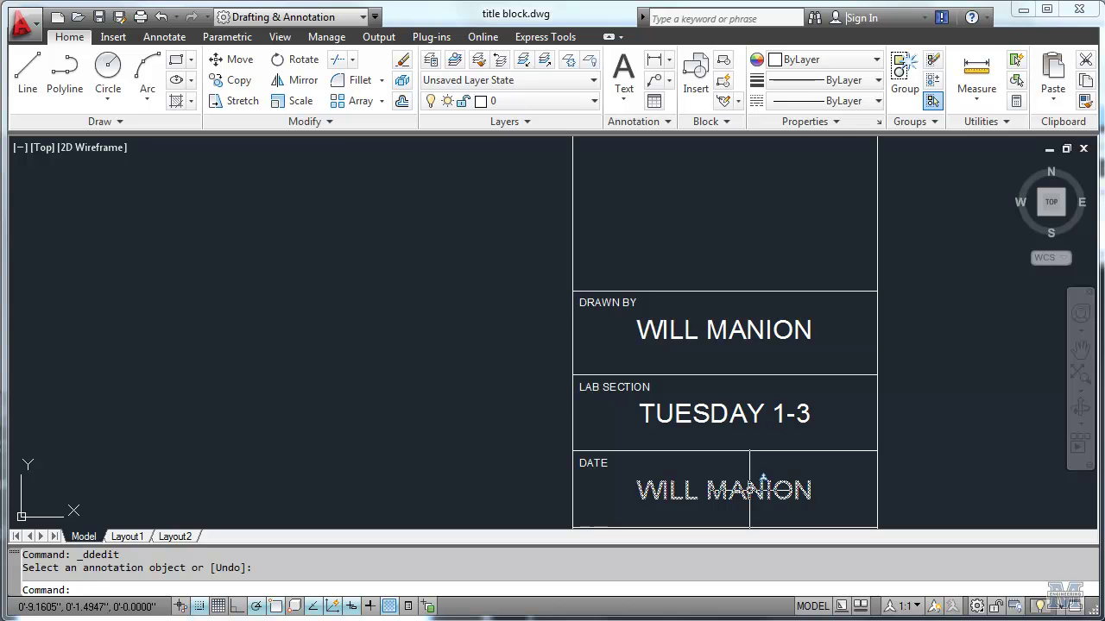
Step: Finish the centred heading with 'THE UNIVERSITY' and 'OF MAINE' lines under 'CIE 101'
{"action": "left_click", "coordinate": [764, 484]}
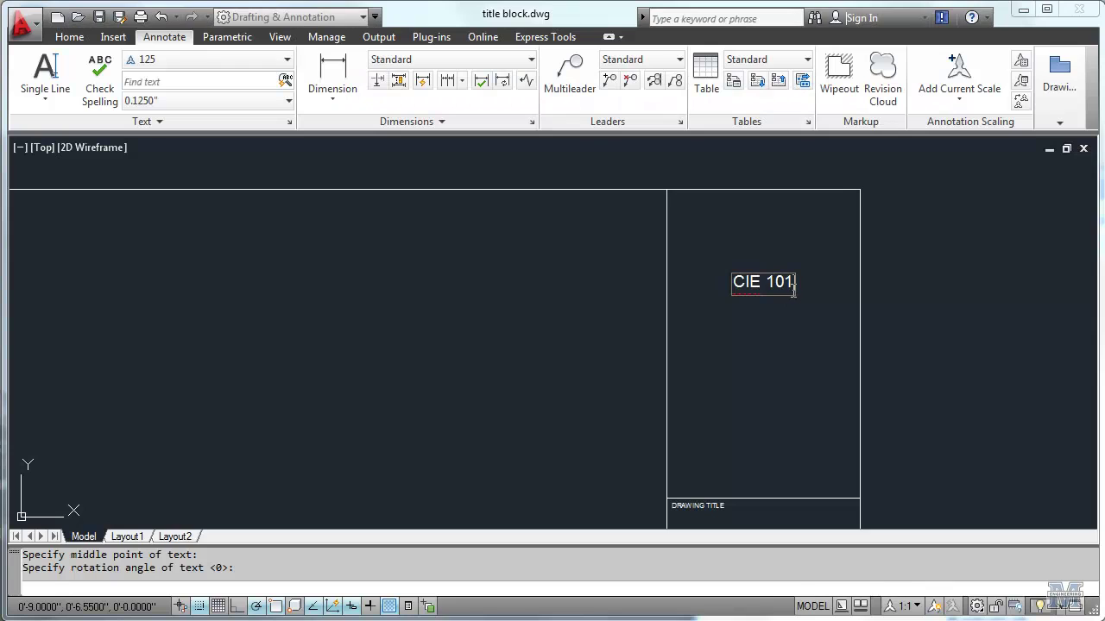
{"action": "key", "text": "Return"}
{"action": "type", "text": "THE UNIVERI"}
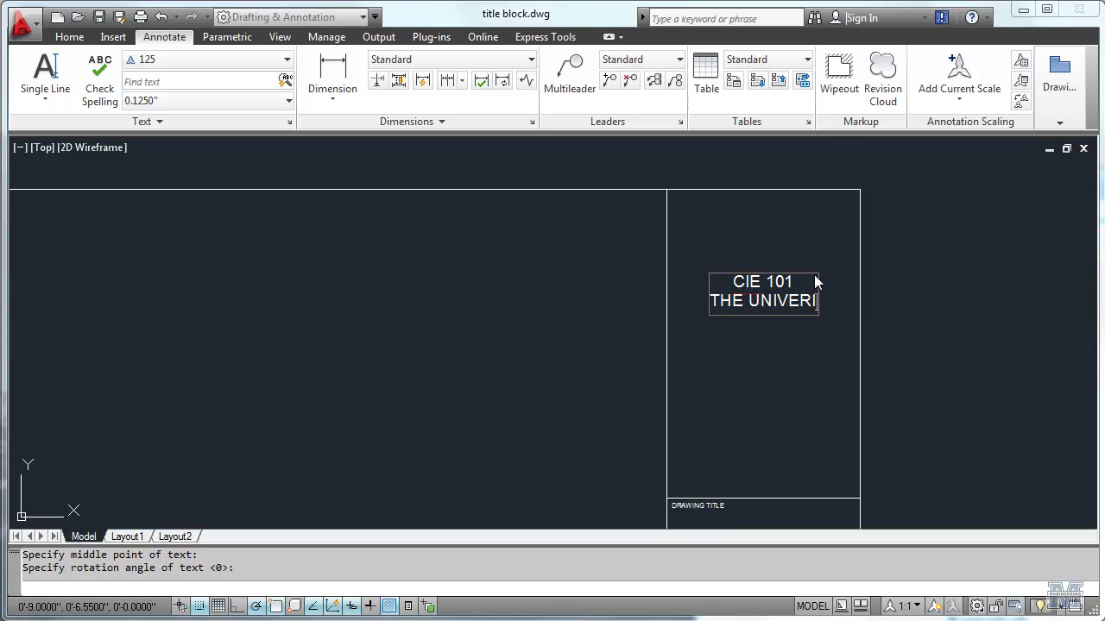
{"action": "key", "text": "BackSpace"}
{"action": "type", "text": "SITY"}
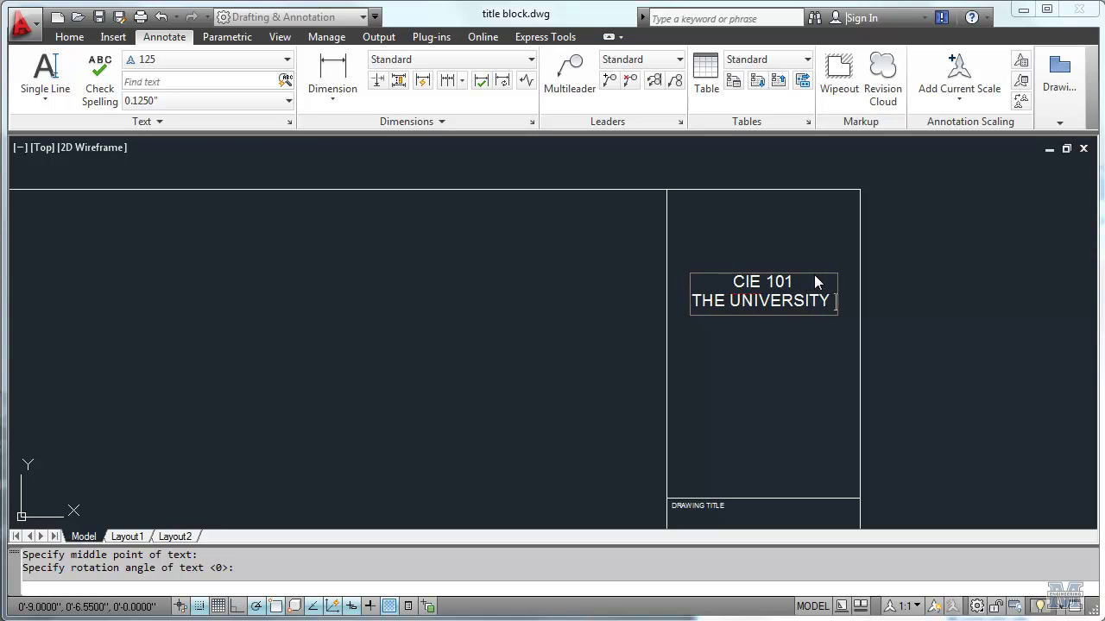
{"action": "key", "text": "Return"}
{"action": "type", "text": "OF MAINE"}
{"action": "key", "text": "Return"}
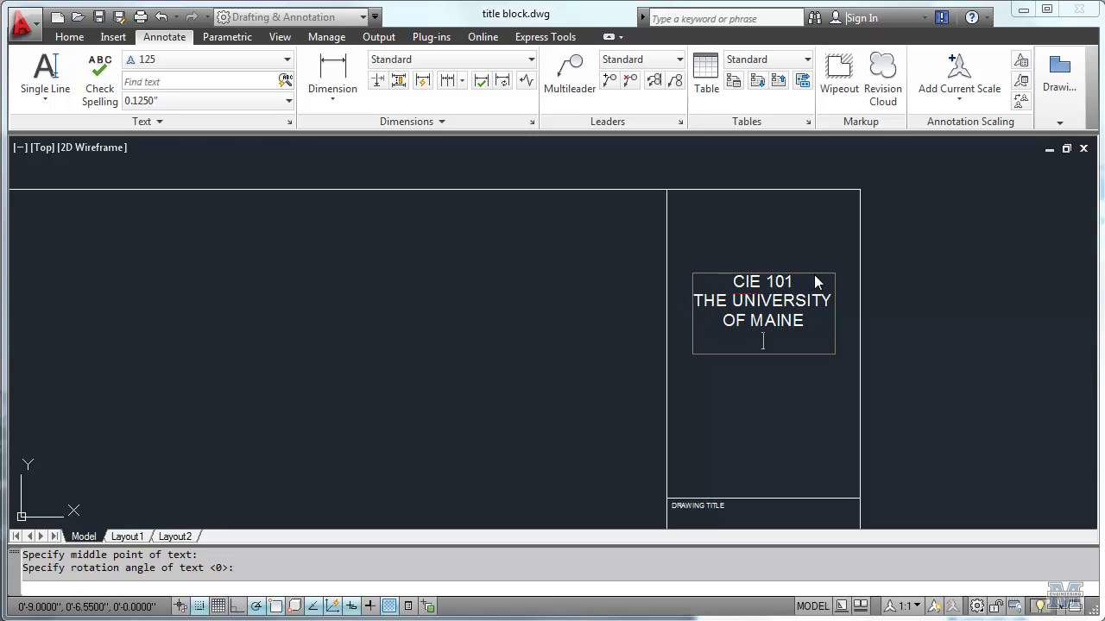
{"action": "key", "text": "Return"}
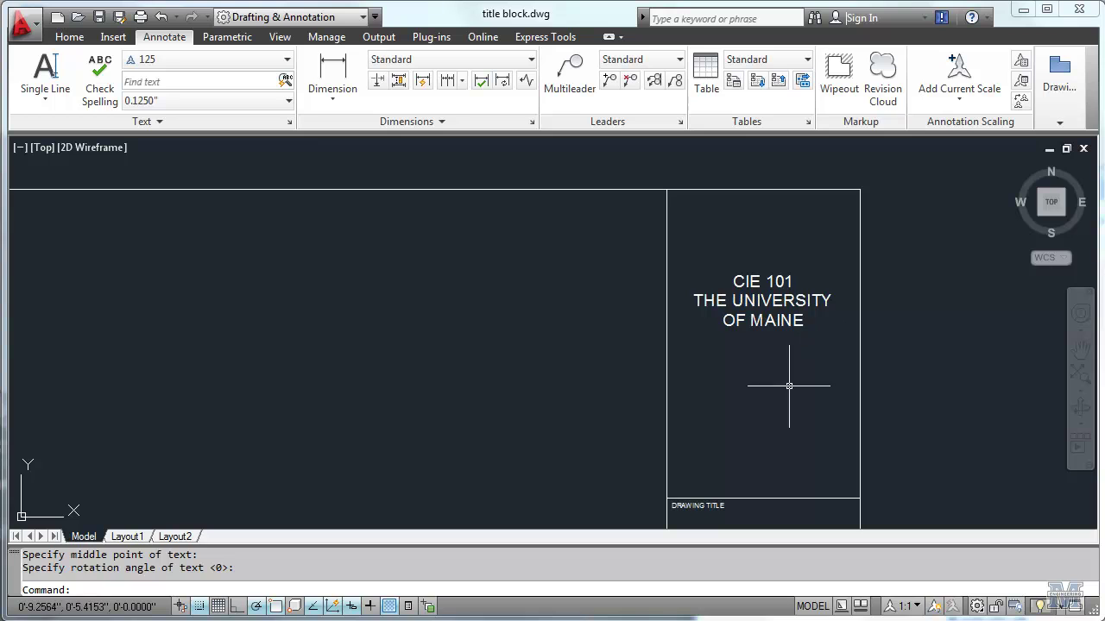
{"action": "middle_click_drag", "start_coordinate": [779, 476], "coordinate": [764, 250]}
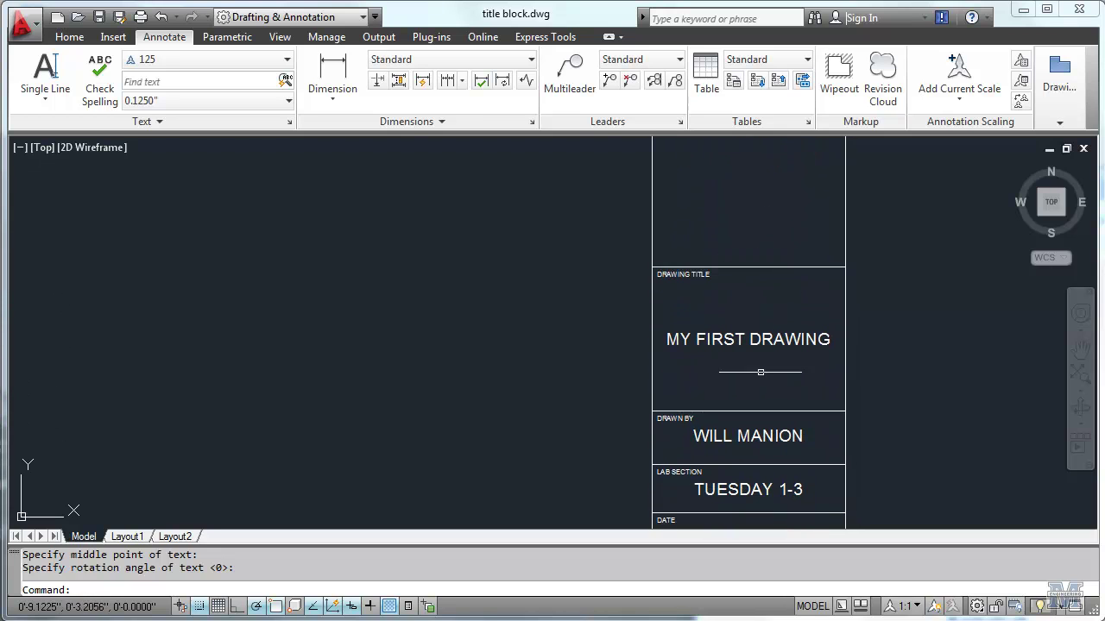
{"action": "middle_click_drag", "start_coordinate": [759, 387], "coordinate": [758, 241]}
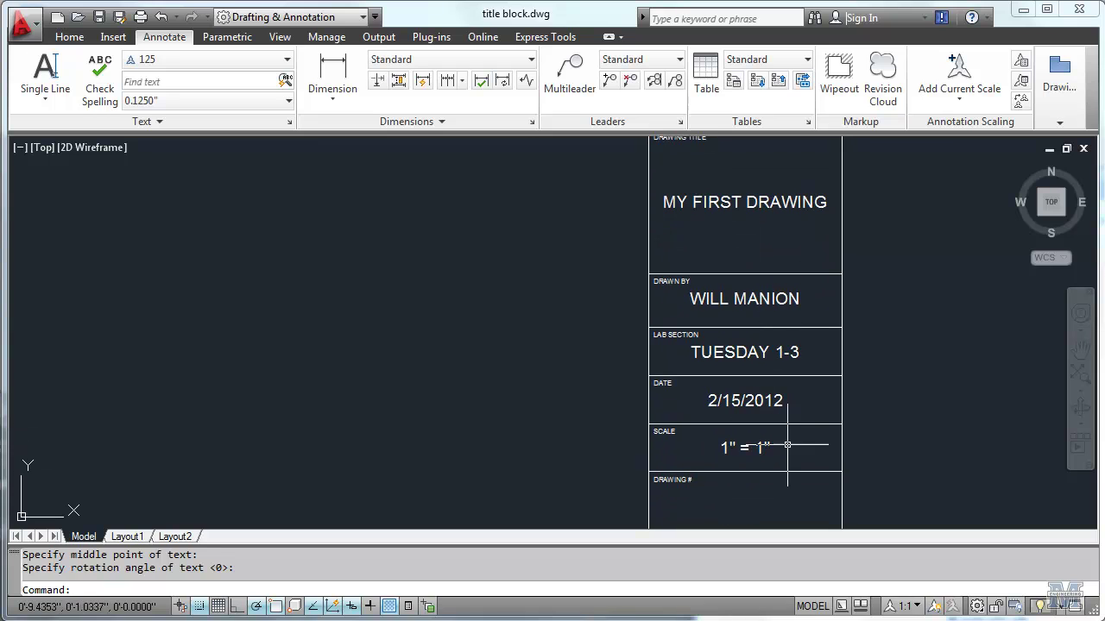
{"action": "middle_click_drag", "start_coordinate": [794, 443], "coordinate": [788, 324]}
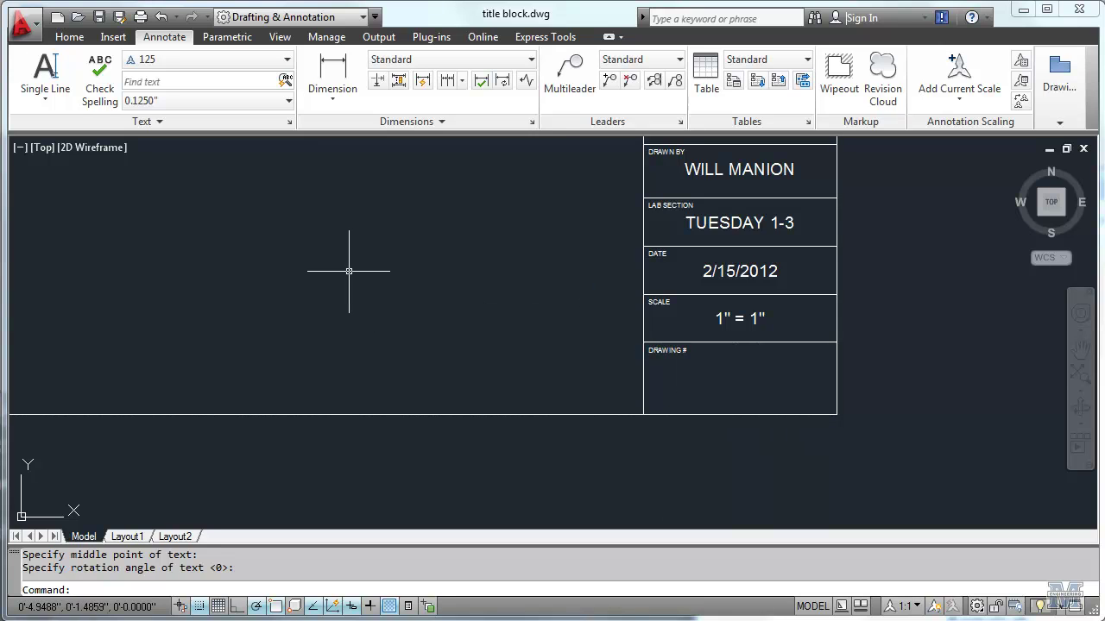
Step: Create annotative text style '250' with 0.25 paper text height and apply it
{"action": "left_click", "coordinate": [281, 62]}
{"action": "left_click", "coordinate": [138, 209]}
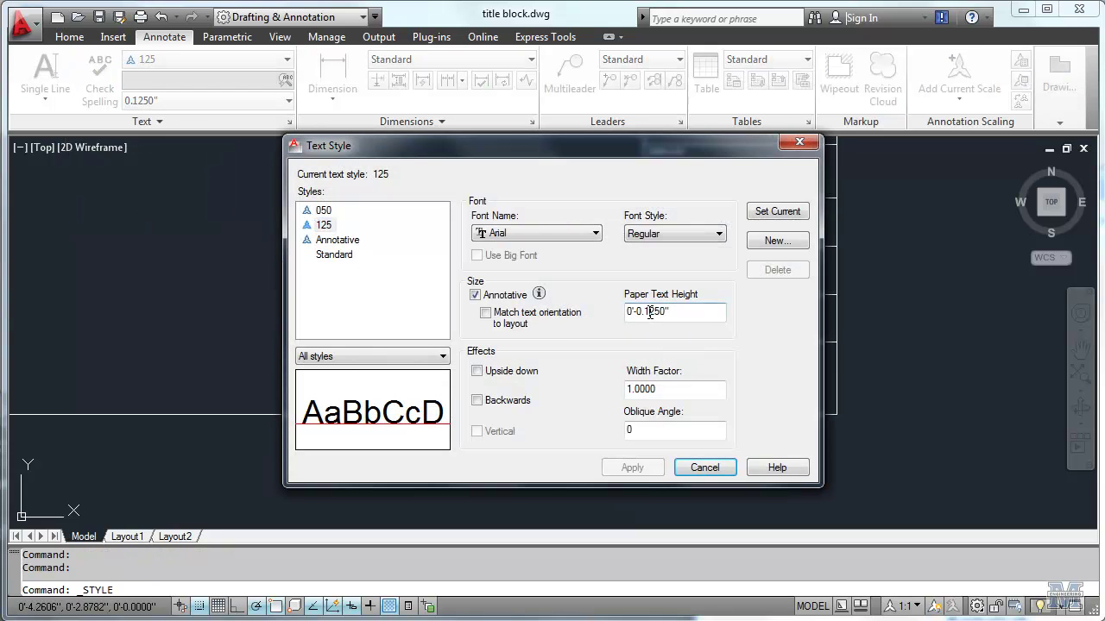
{"action": "left_click", "coordinate": [775, 241]}
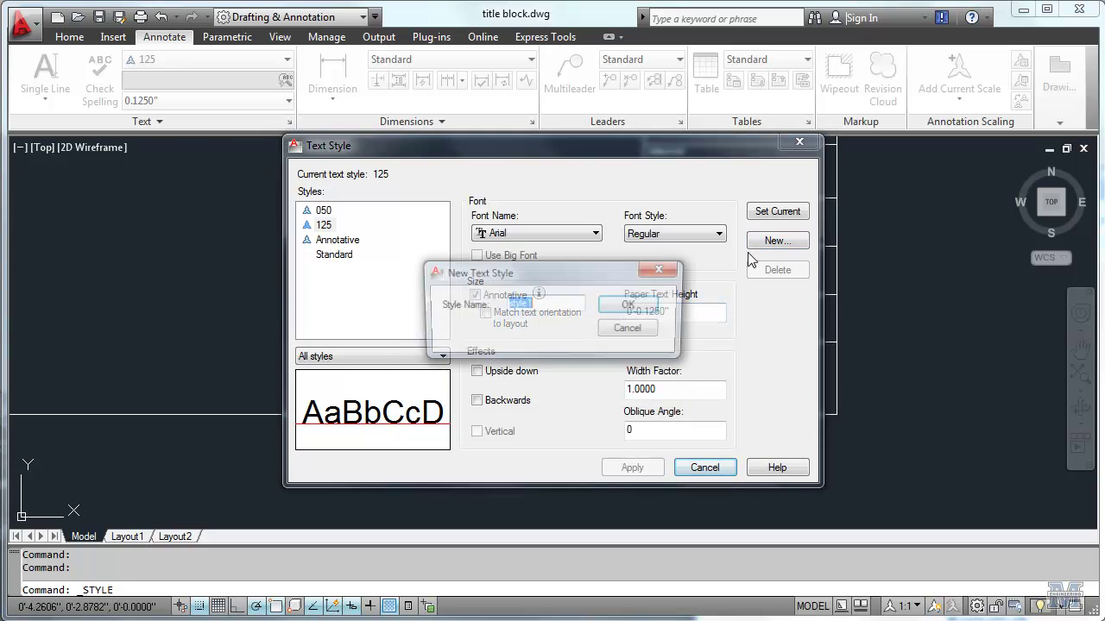
{"action": "left_click", "coordinate": [620, 312]}
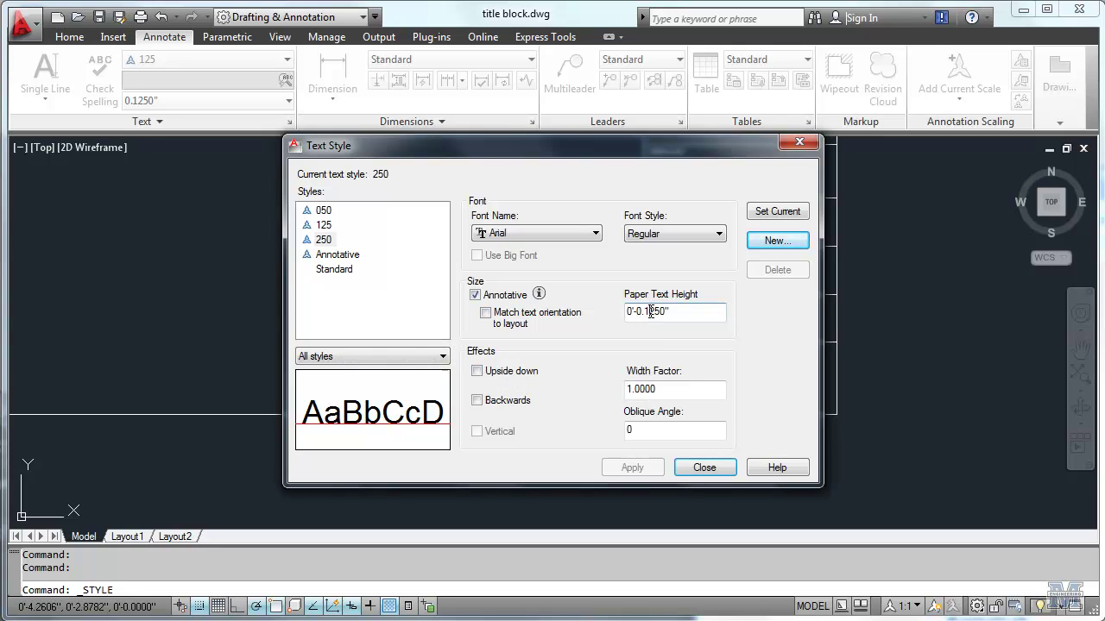
{"action": "double_click", "coordinate": [651, 316]}
{"action": "type", "text": "0.25"}
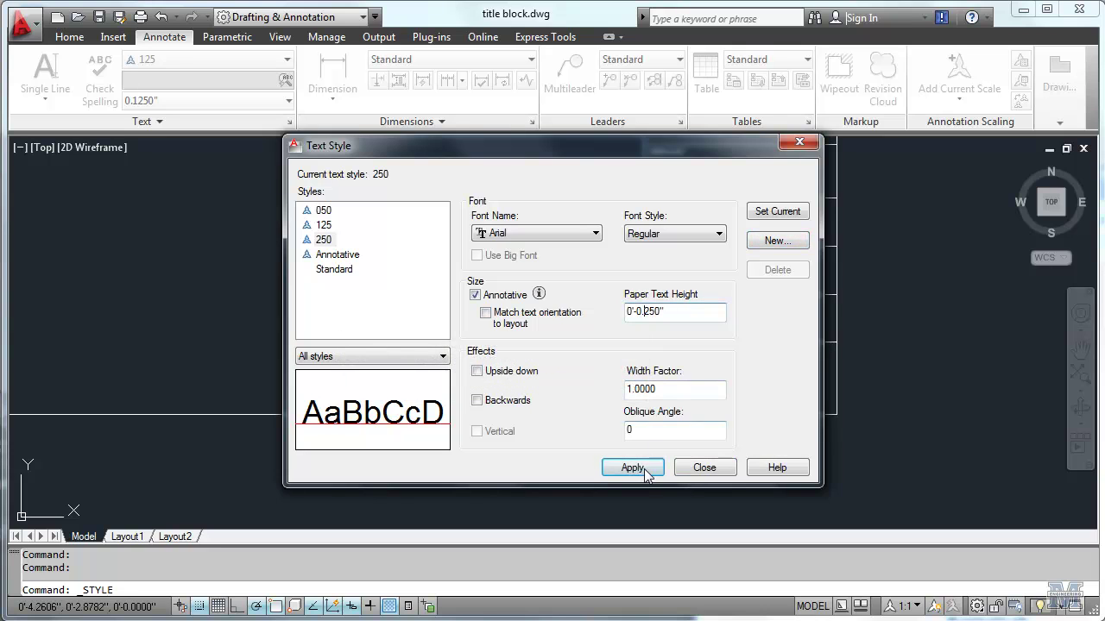
{"action": "left_click", "coordinate": [632, 468]}
{"action": "left_click", "coordinate": [701, 470]}
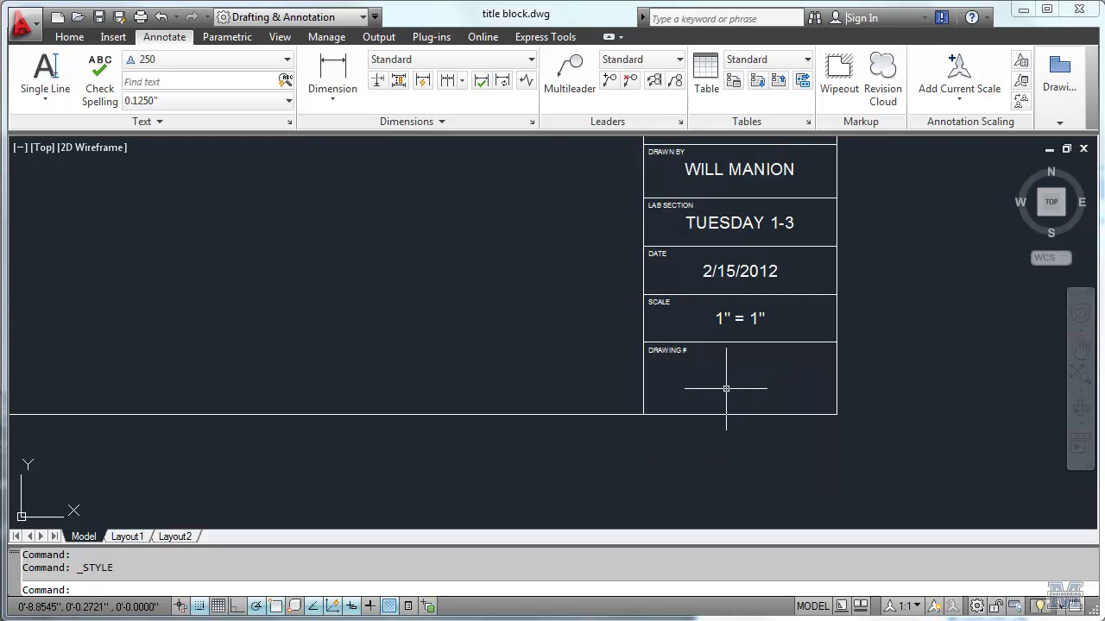
Step: Write 'S101' as middle-centred text at 0 rotation in the DRAWING # box
{"action": "left_click", "coordinate": [45, 69]}
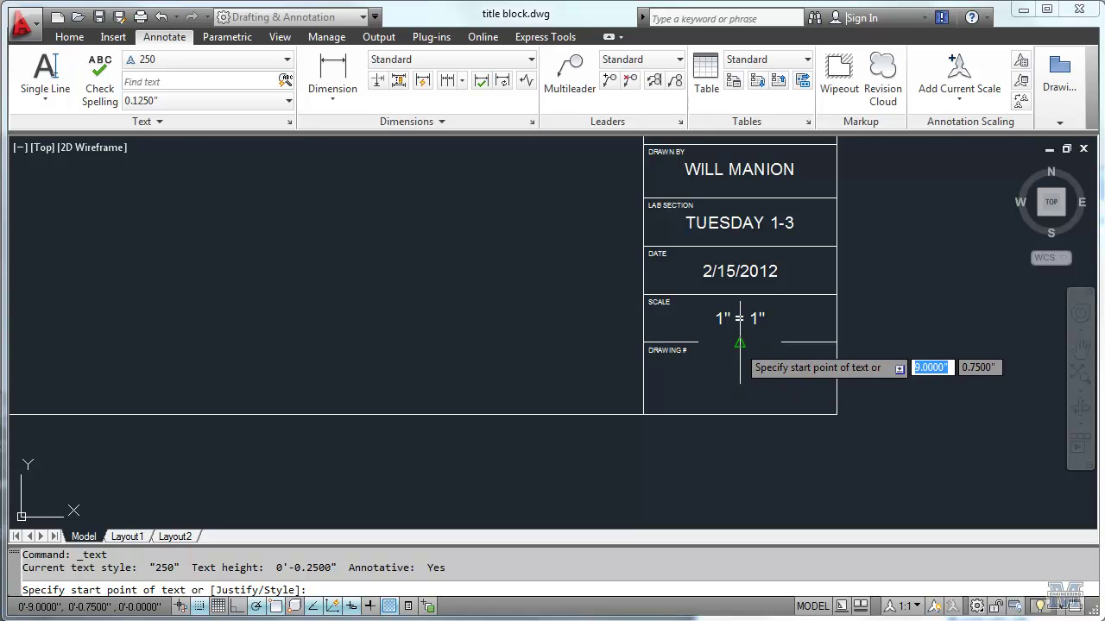
{"action": "type", "text": "MC"}
{"action": "key", "text": "Return"}
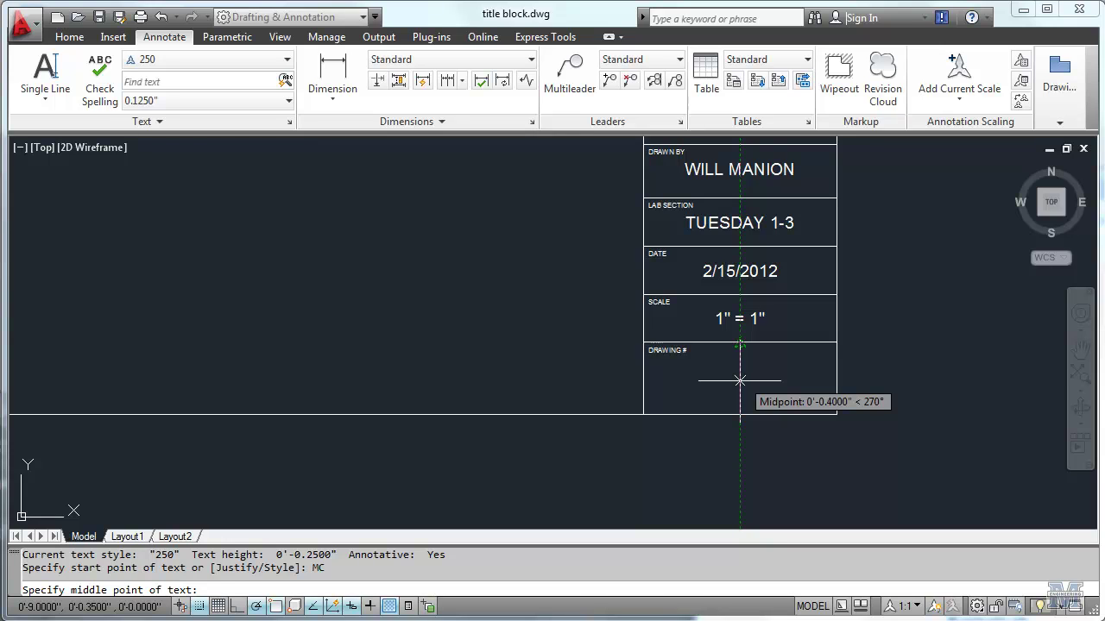
{"action": "left_click", "coordinate": [739, 379]}
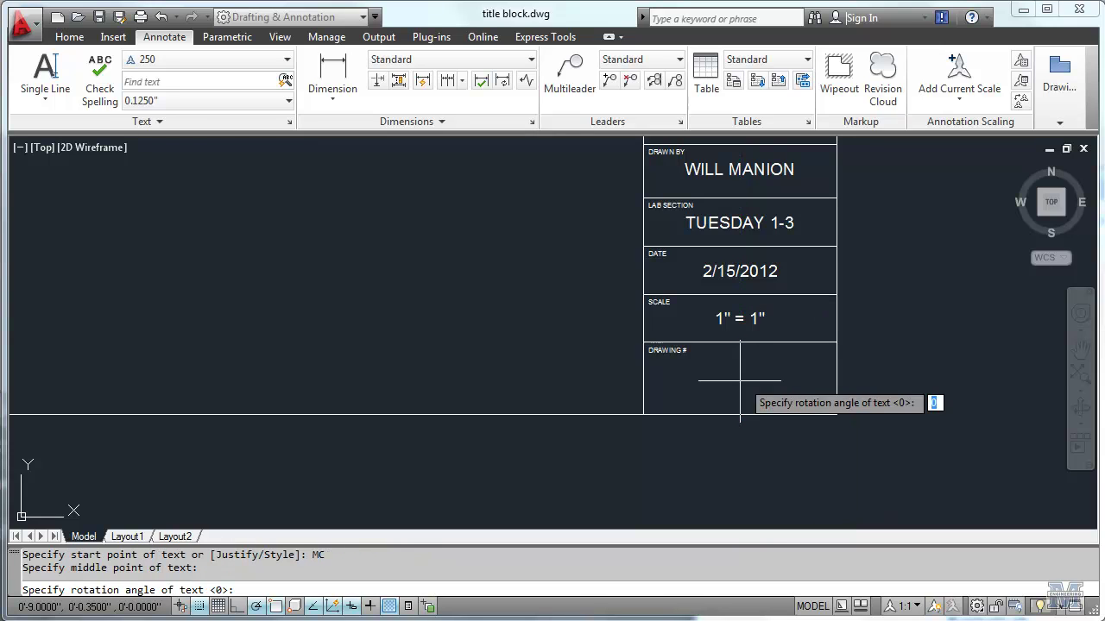
{"action": "key", "text": "Return"}
{"action": "type", "text": "S"}
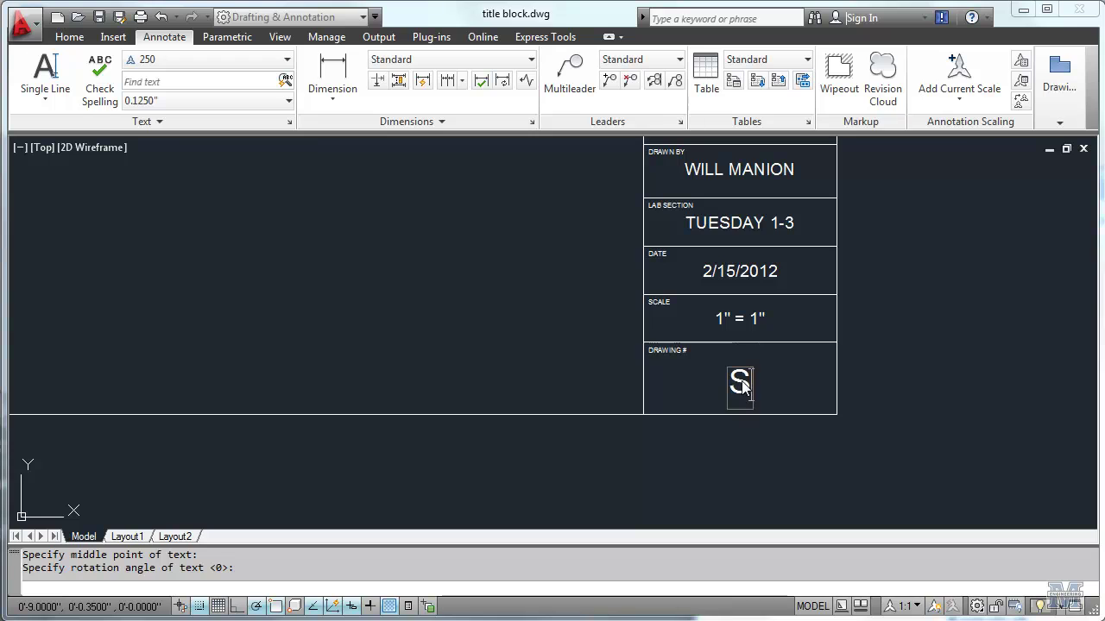
{"action": "type", "text": "101"}
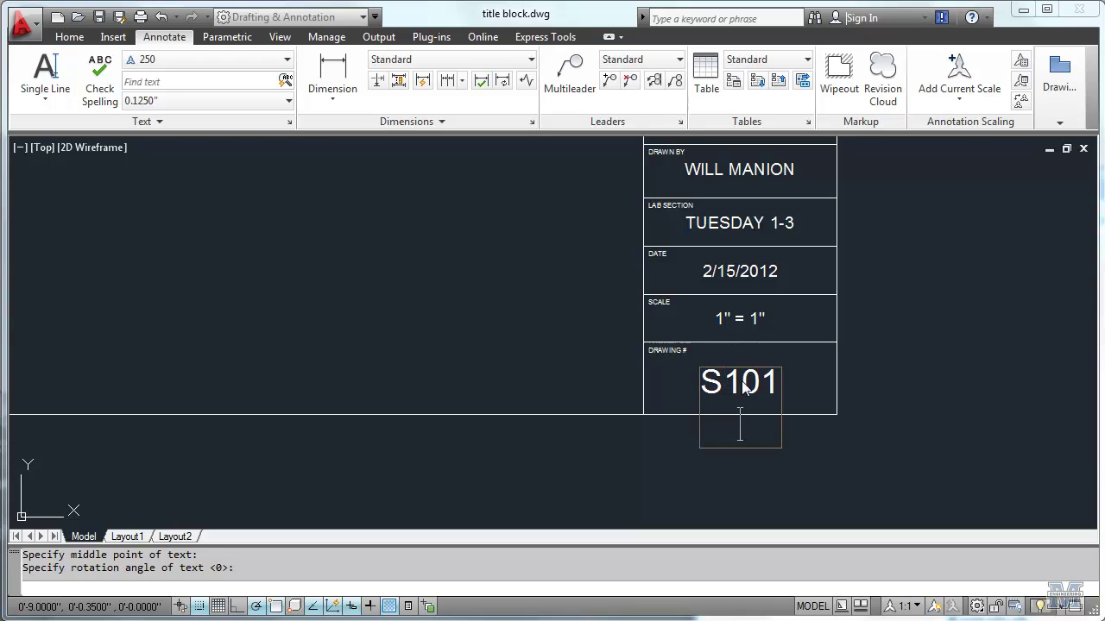
{"action": "key", "text": "Return"}
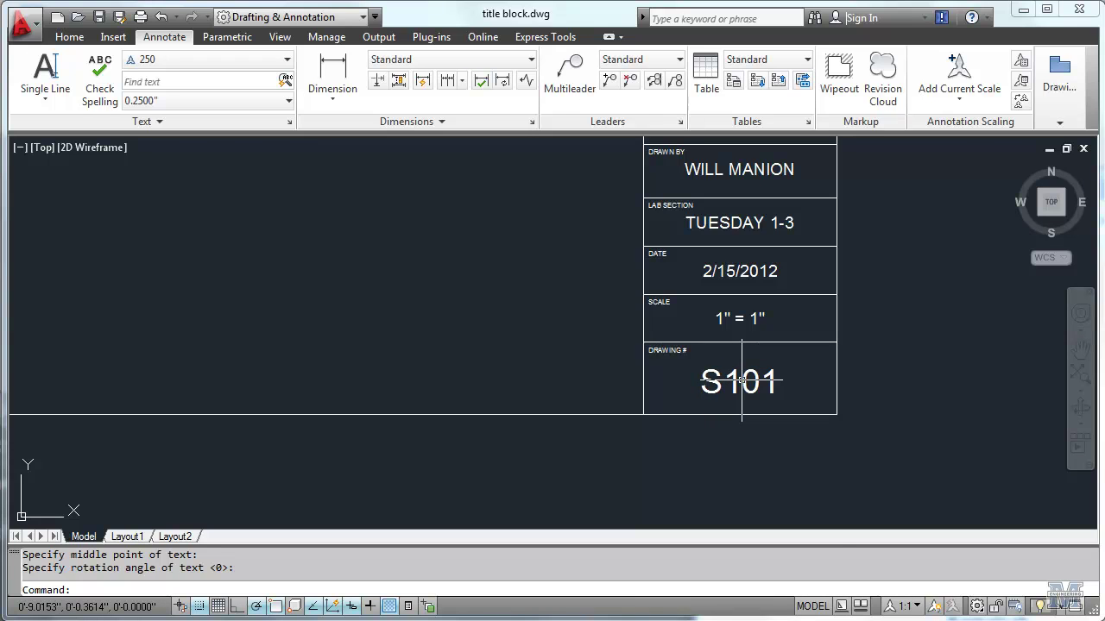